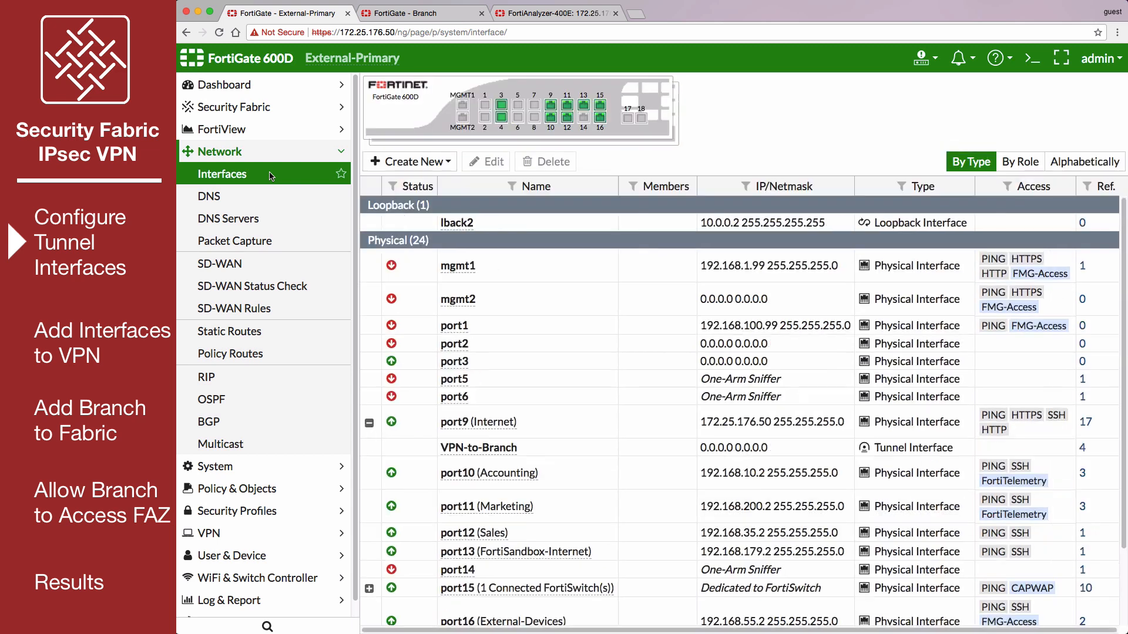
- Configure the VPN-to-Branch tunnel interface with IP 1.1.1.1, remote IP 1.1.1.2 and IPv4 FortiTelemetry access, and save it
{"action": "double_click", "coordinate": [531, 451]}
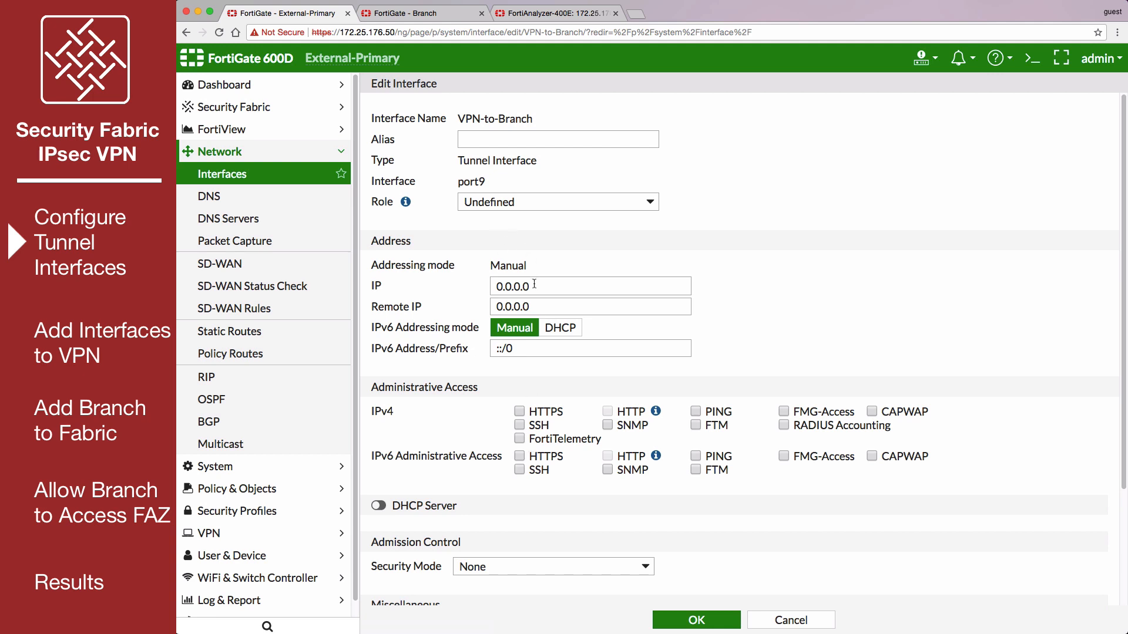
{"action": "left_click_drag", "start_coordinate": [532, 286], "coordinate": [492, 286]}
{"action": "type", "text": "1.1.1.1"}
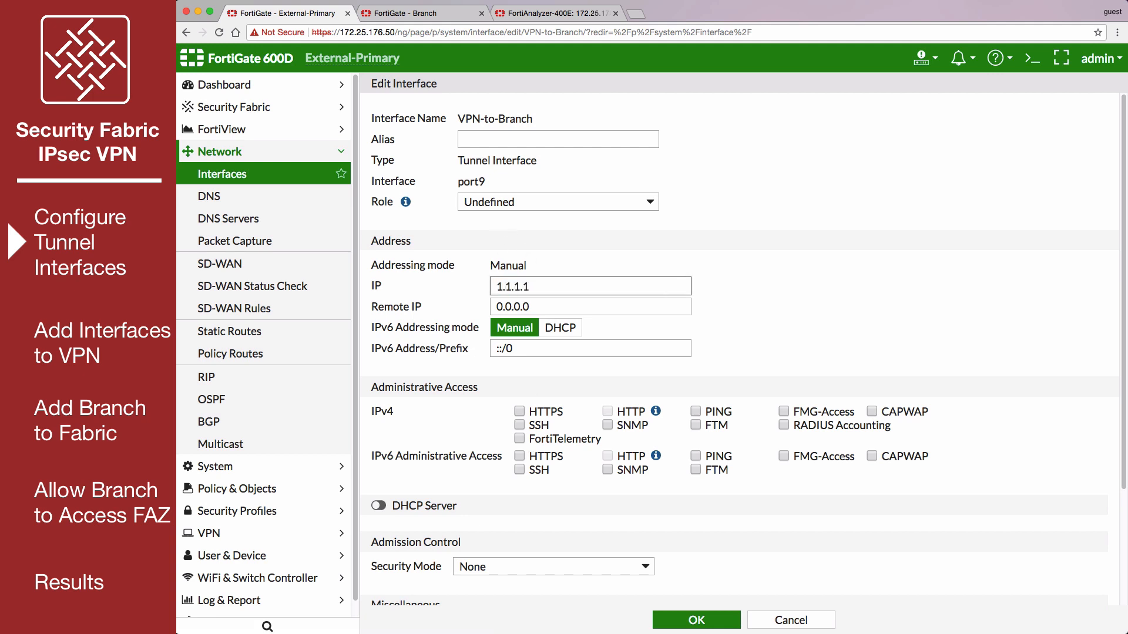
{"action": "left_click", "coordinate": [496, 306]}
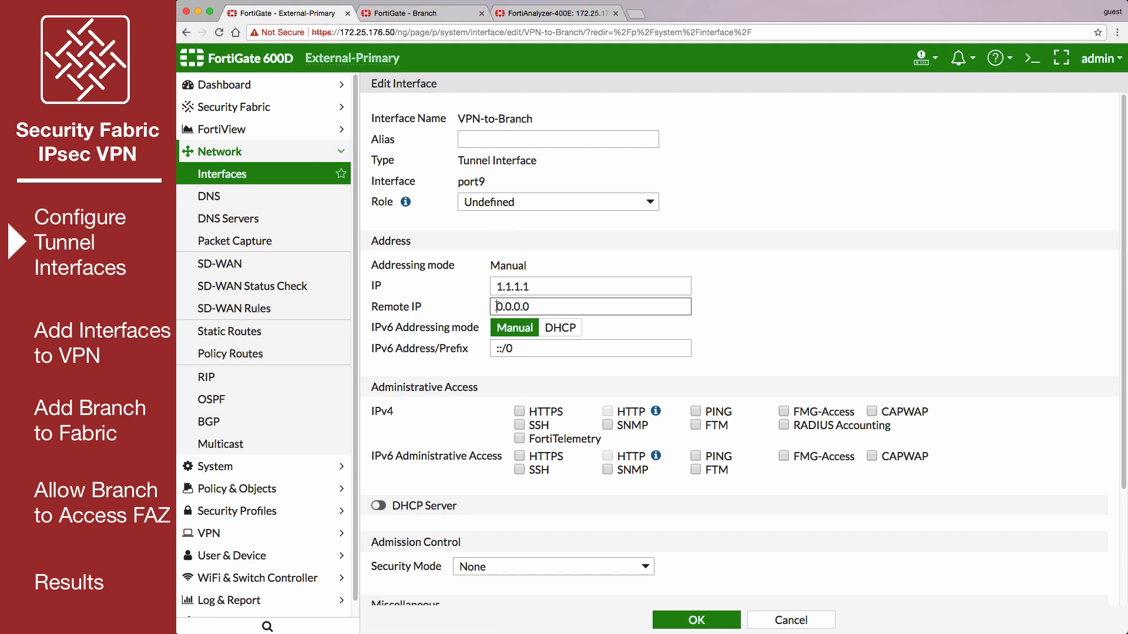
{"action": "left_click_drag", "start_coordinate": [497, 306], "coordinate": [535, 309]}
{"action": "type", "text": "1.1.1.2"}
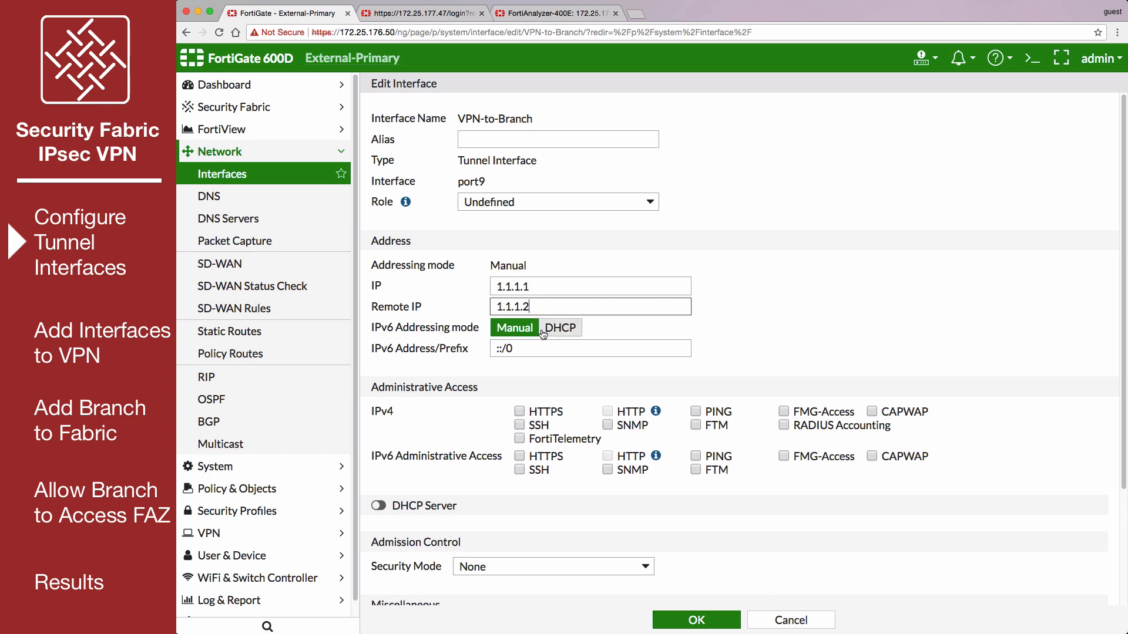
{"action": "left_click", "coordinate": [519, 439]}
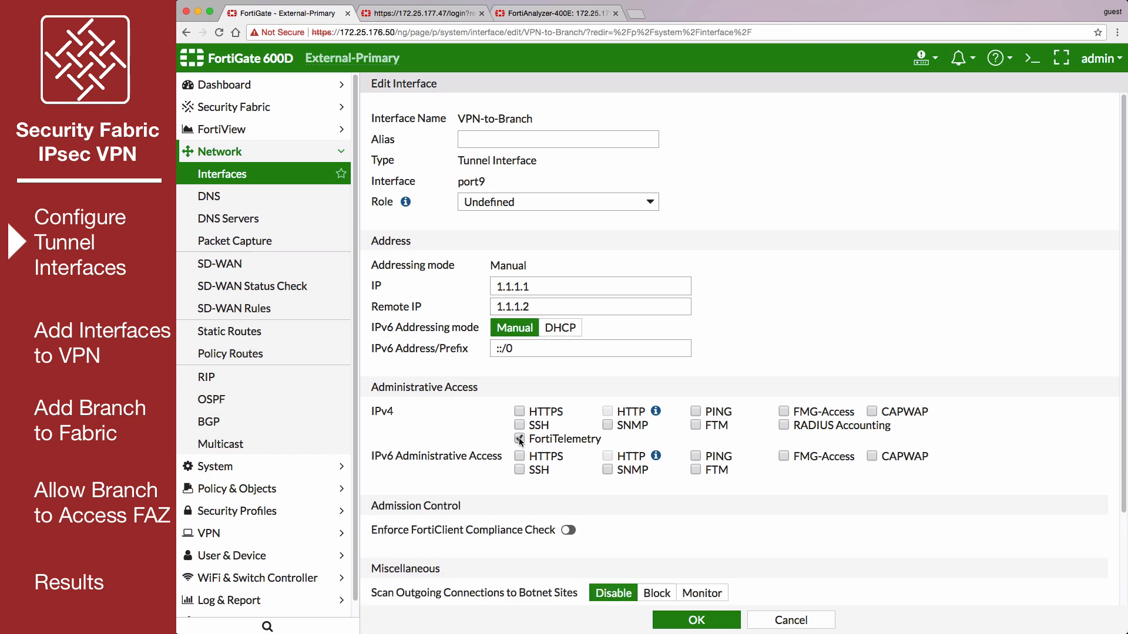
{"action": "left_click", "coordinate": [680, 622]}
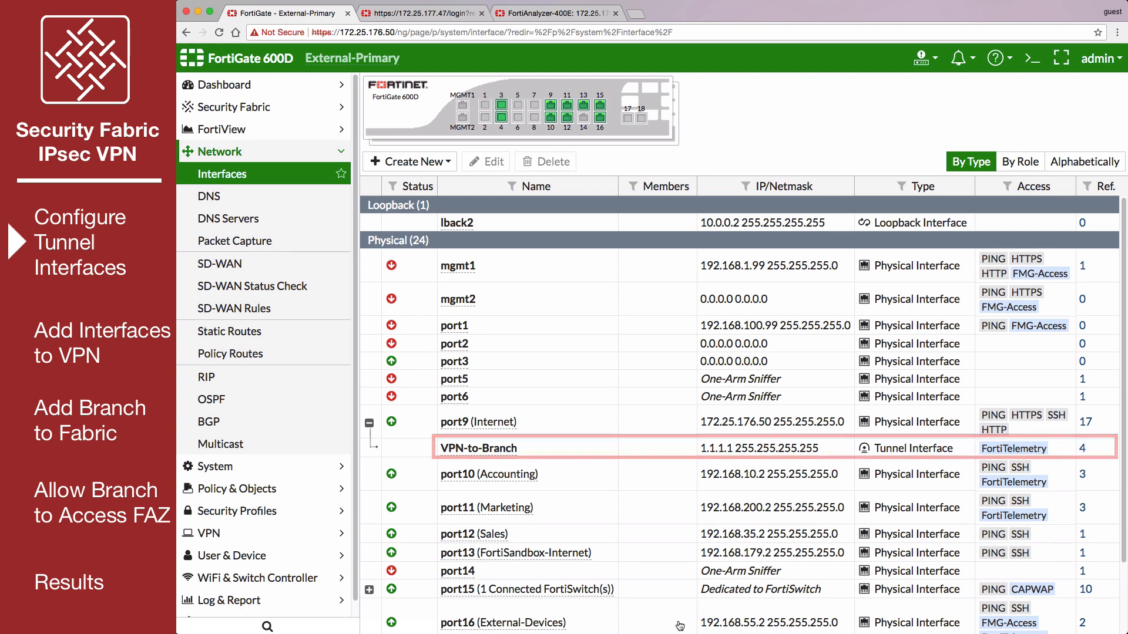
- Switch to the Branch FortiGate, open its network interfaces list and expand wan1
{"action": "left_click", "coordinate": [445, 13]}
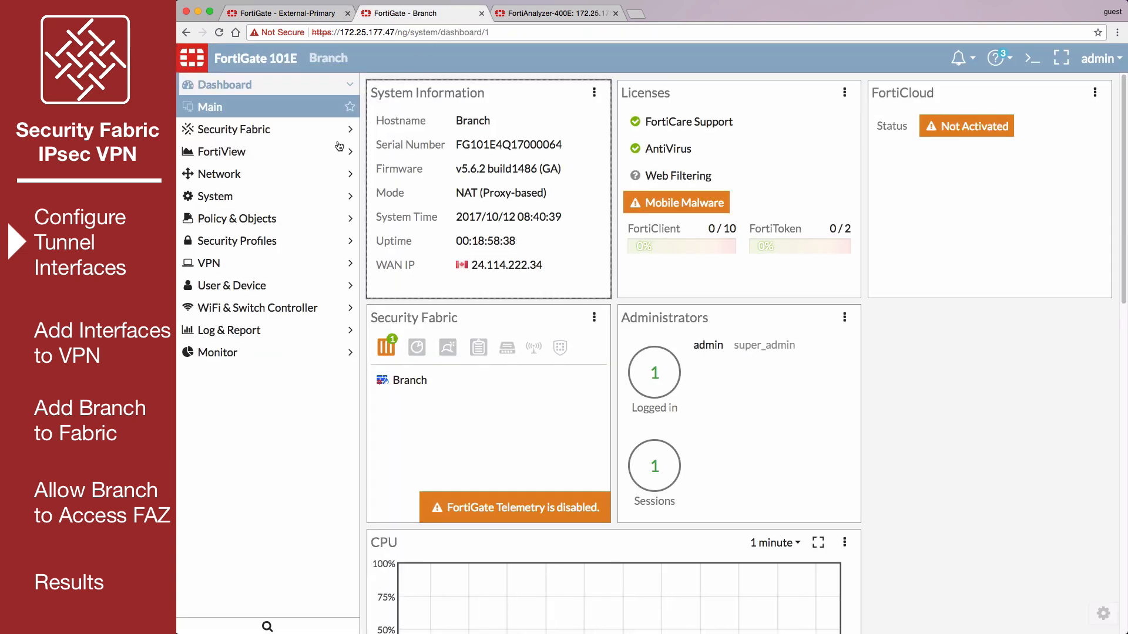
{"action": "left_click", "coordinate": [277, 173]}
{"action": "left_click", "coordinate": [277, 174]}
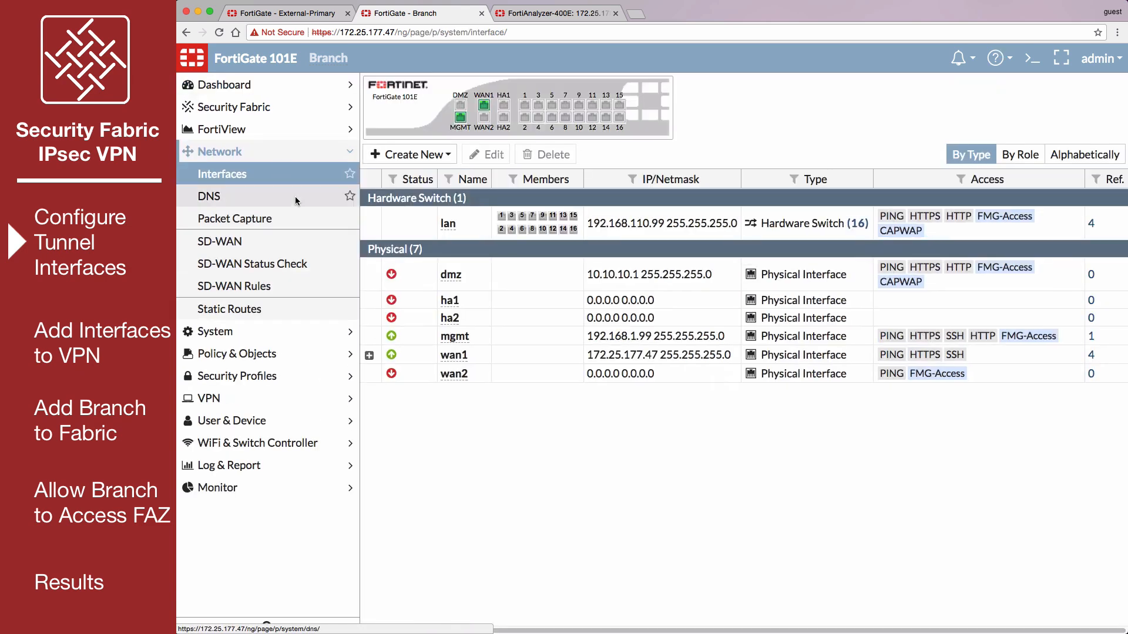
{"action": "left_click", "coordinate": [369, 355]}
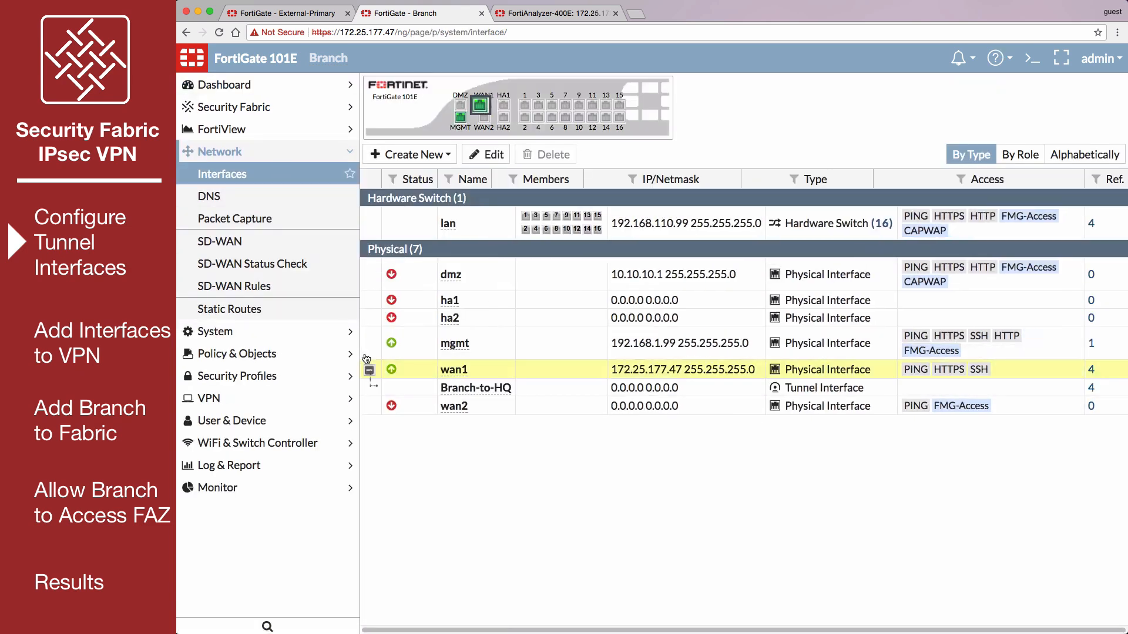
- Set the Branch-to-HQ tunnel interface's IP to 1.1.1.2 and its remote IP to 1.1.1.1, and save it
{"action": "left_click", "coordinate": [460, 392]}
{"action": "double_click", "coordinate": [460, 392]}
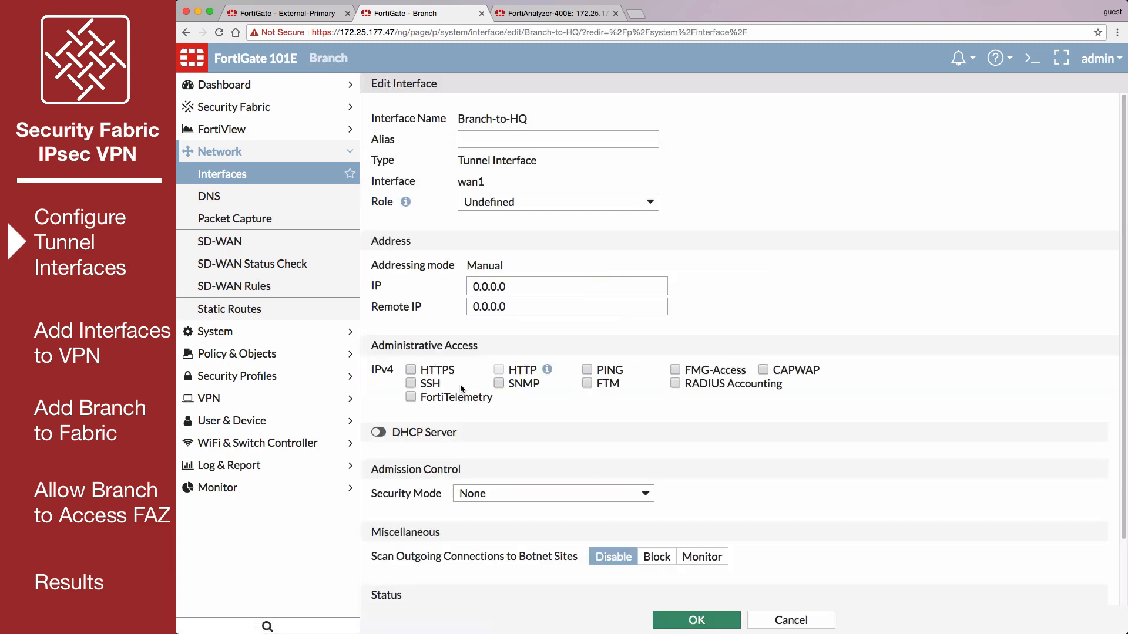
{"action": "left_click_drag", "start_coordinate": [528, 288], "coordinate": [448, 292]}
{"action": "type", "text": "1.1"}
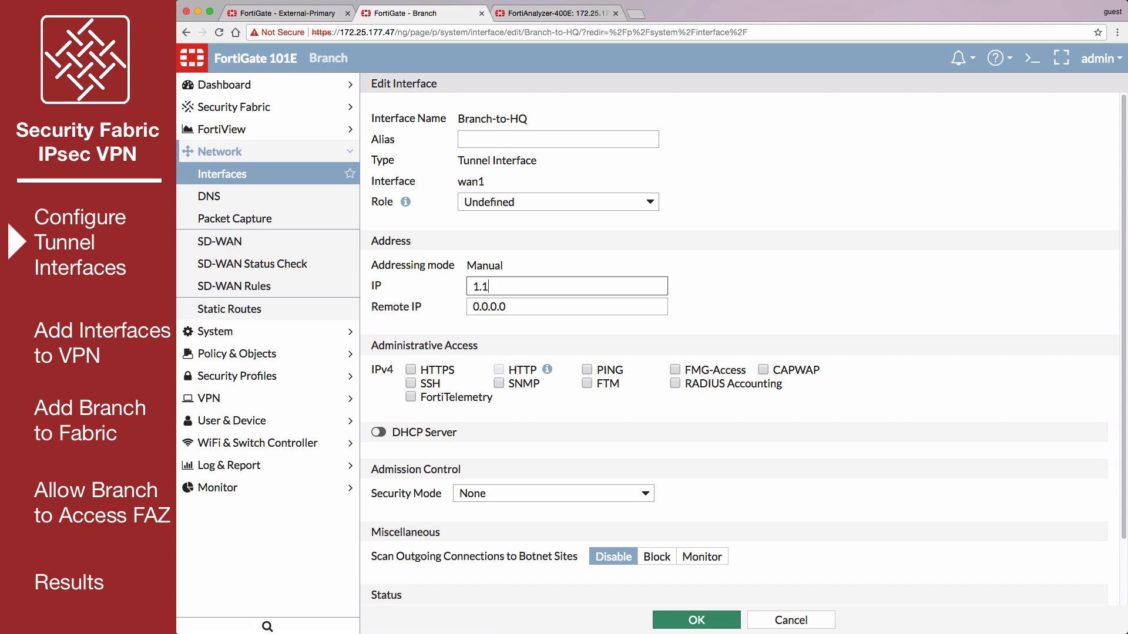
{"action": "type", "text": ".1.2"}
{"action": "left_click_drag", "start_coordinate": [471, 305], "coordinate": [514, 308]}
{"action": "type", "text": "1.1.1.1"}
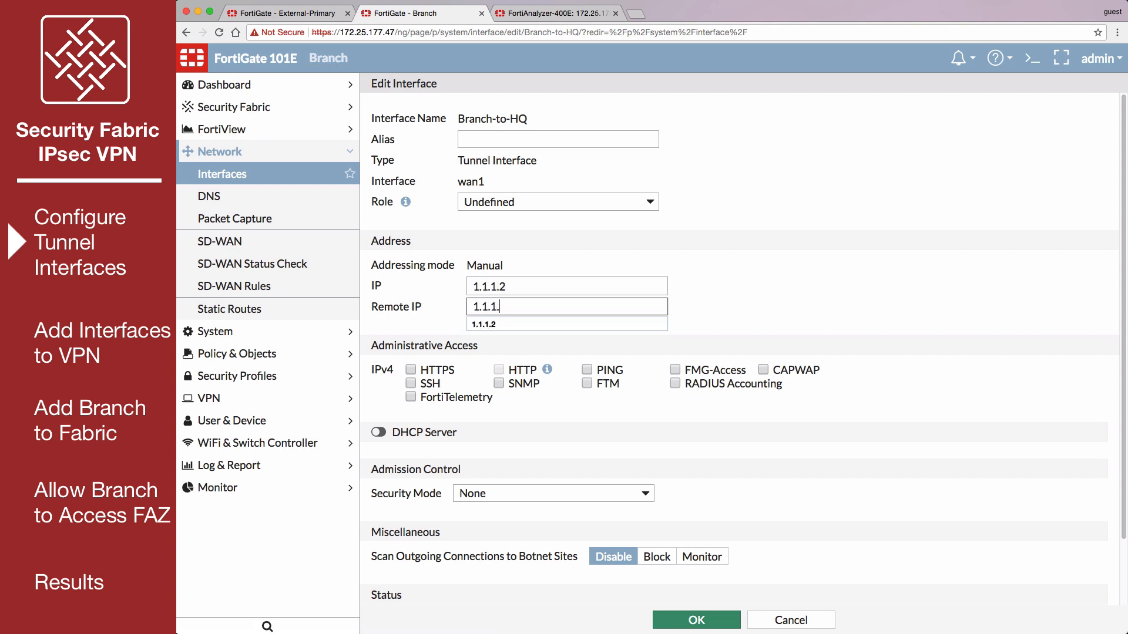
{"action": "left_click", "coordinate": [689, 618]}
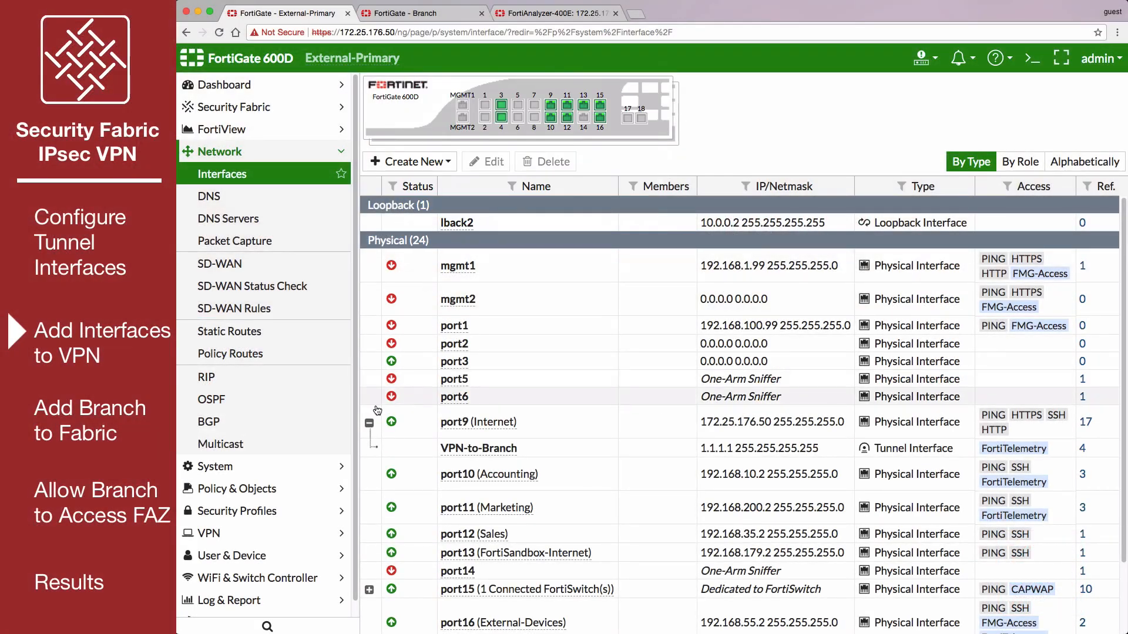
- On the External-Primary FortiGate, create a firewall address named External-tunnel-interface with subnet 1.1.1.1/32
{"action": "left_click", "coordinate": [321, 484]}
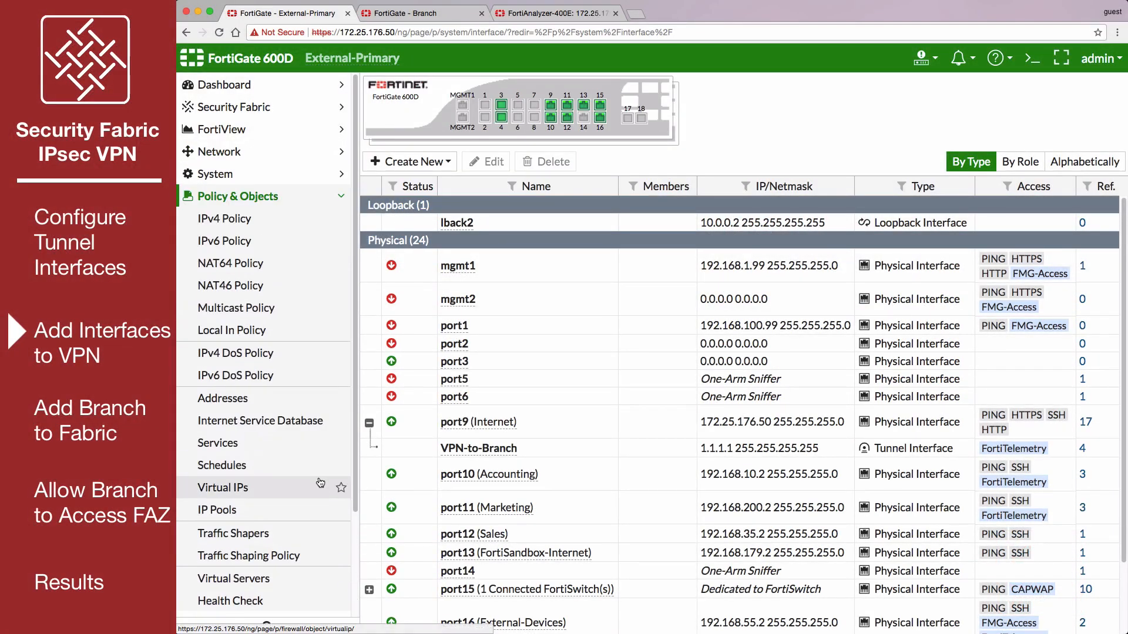
{"action": "left_click", "coordinate": [306, 406]}
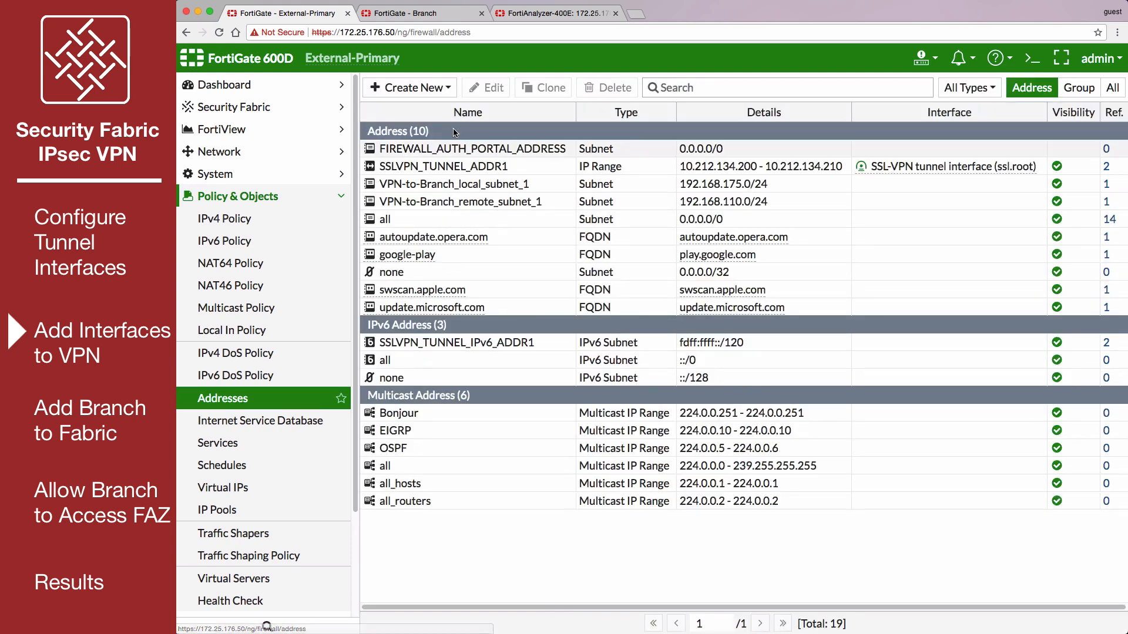
{"action": "left_click", "coordinate": [450, 88]}
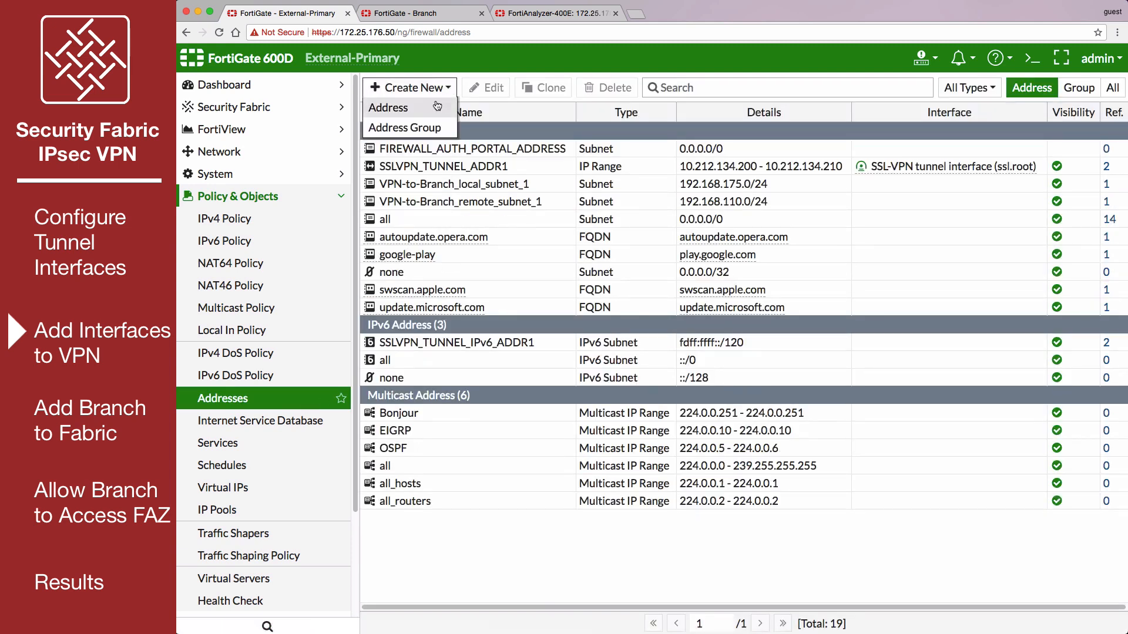
{"action": "left_click", "coordinate": [436, 105]}
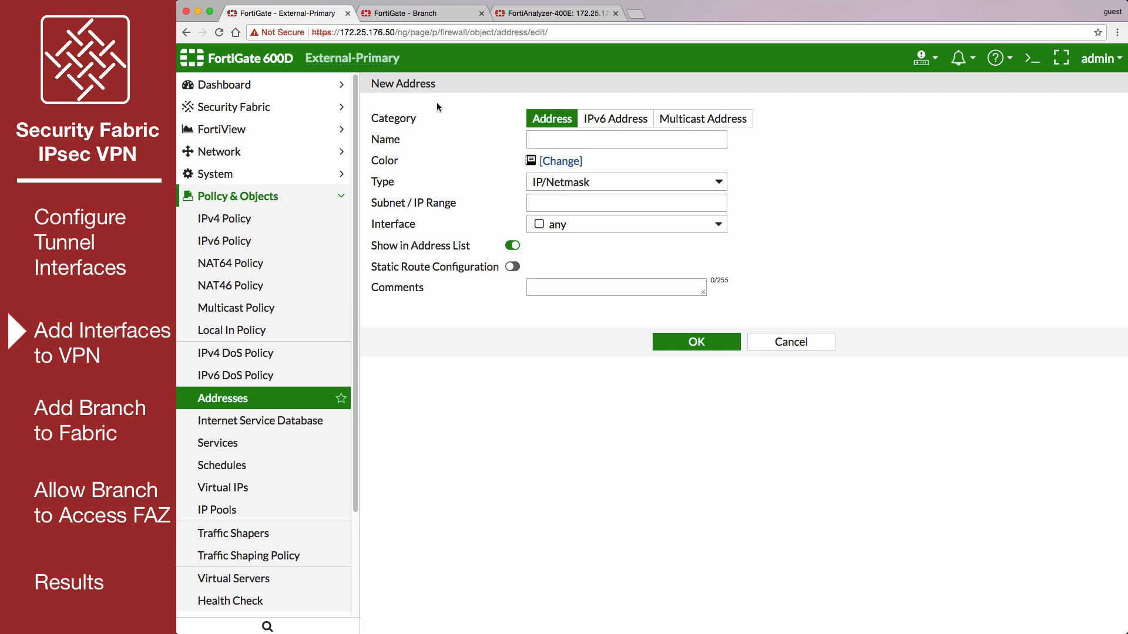
{"action": "type", "text": "External-tunnel-interface"}
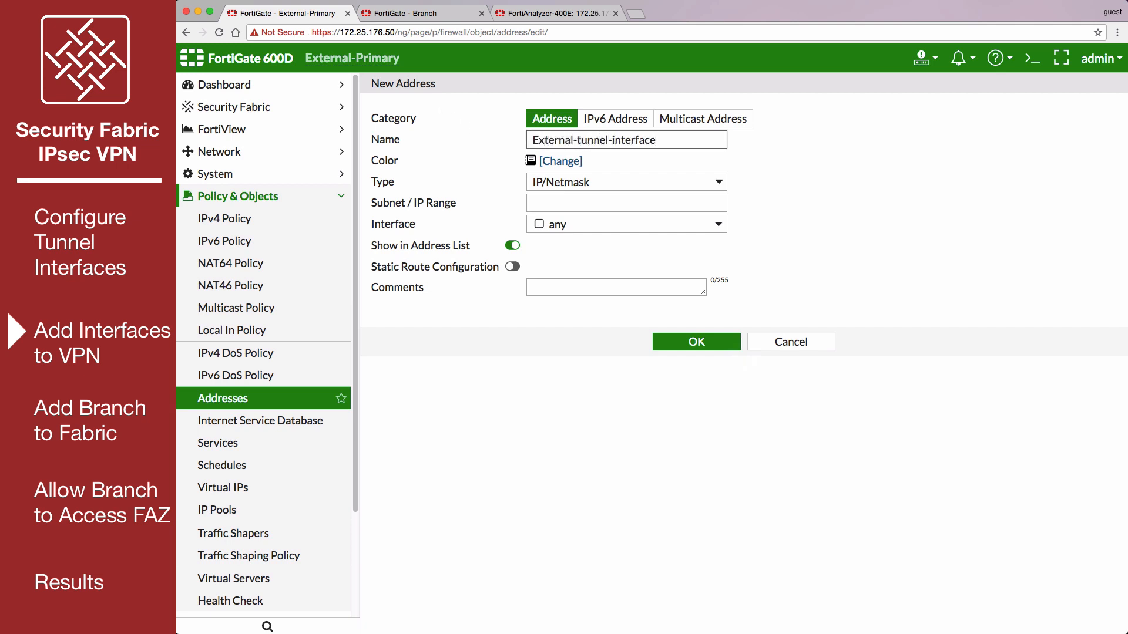
{"action": "left_click", "coordinate": [584, 206]}
{"action": "type", "text": "1.1.1.1/32"}
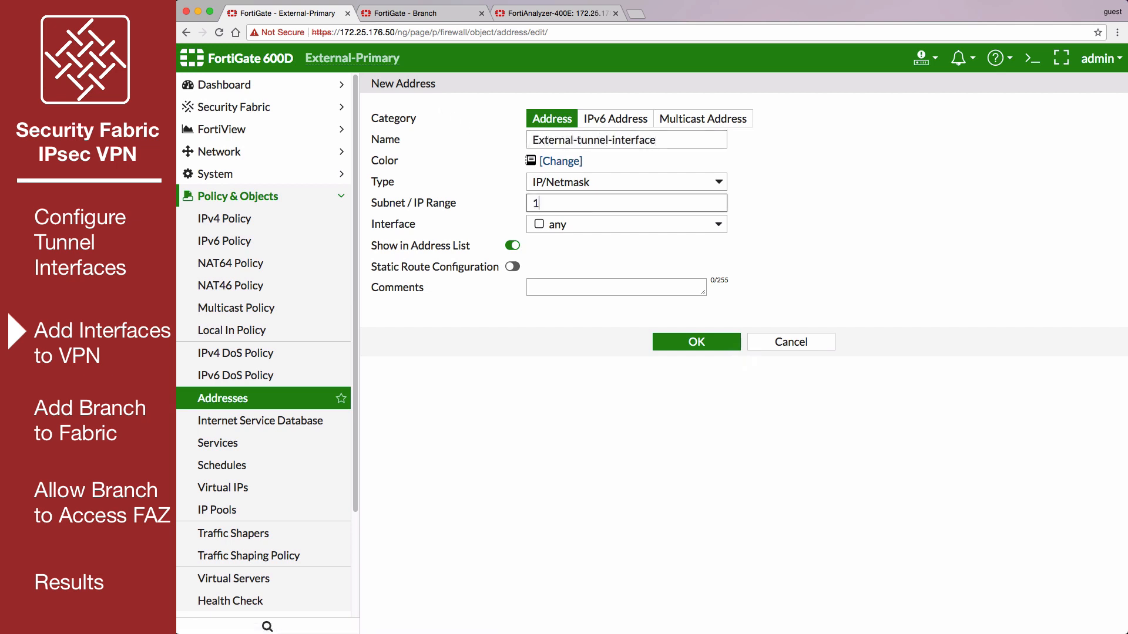
{"action": "left_click", "coordinate": [661, 344]}
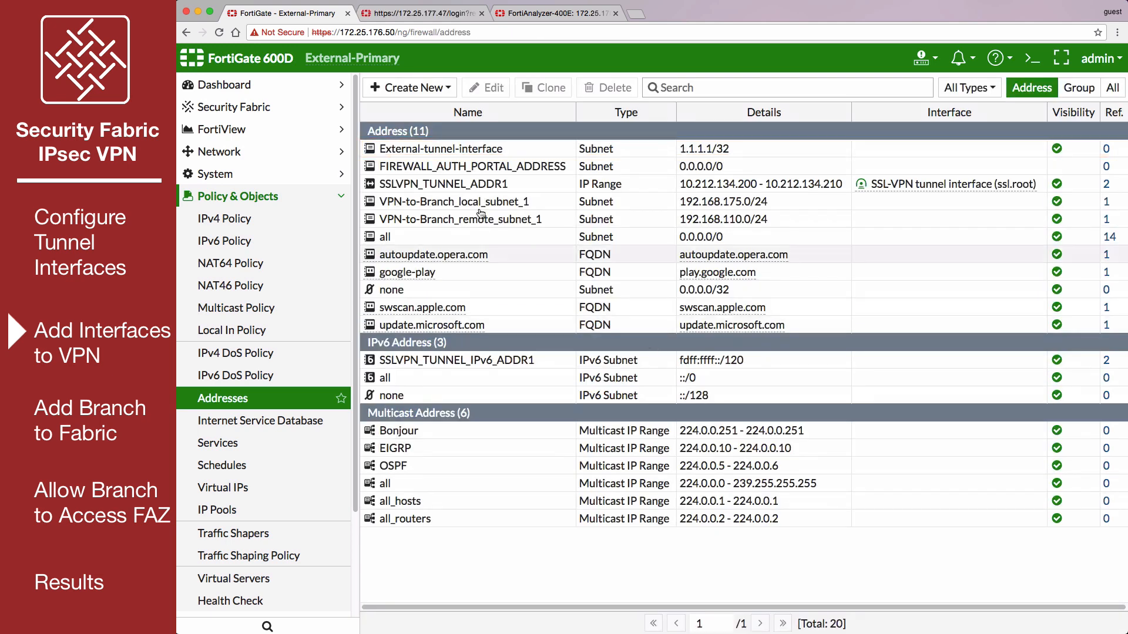
- Create a firewall address named Branch-tunnel-interface with subnet 1.1.1.2/32 and static route configuration enabled
{"action": "left_click", "coordinate": [446, 89]}
{"action": "left_click", "coordinate": [426, 112]}
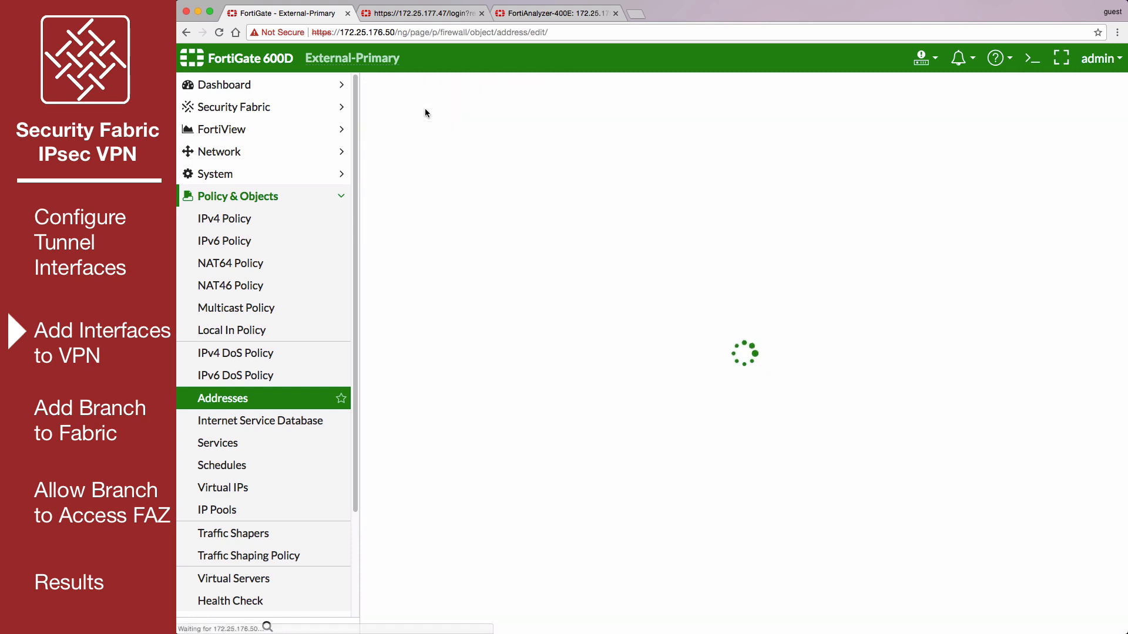
{"action": "type", "text": "Branch-tunnel-interface"}
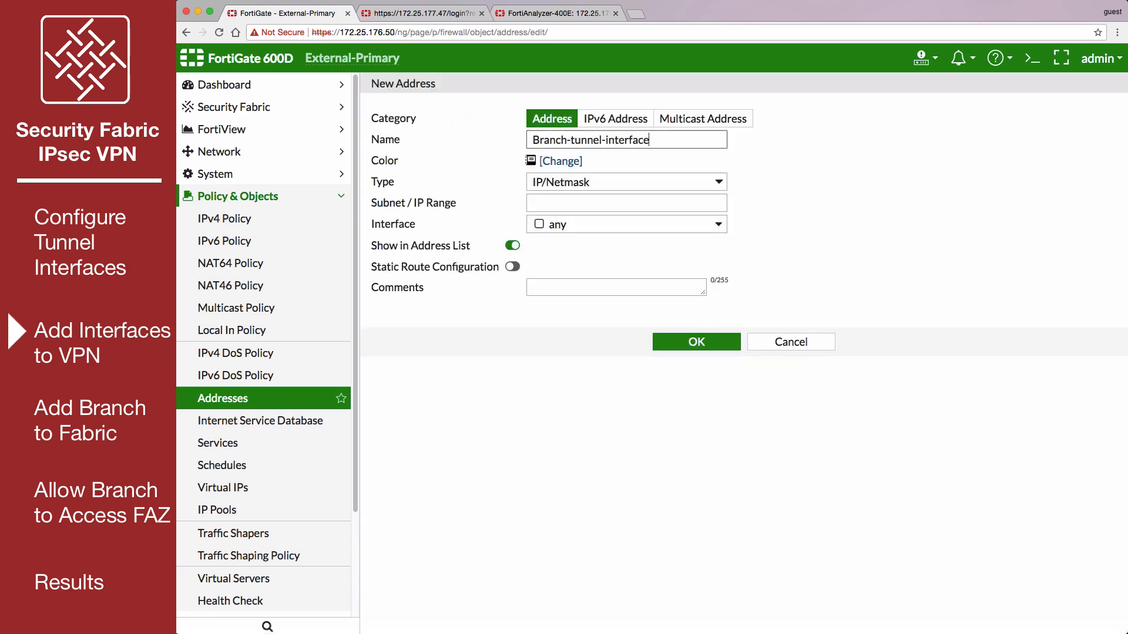
{"action": "left_click", "coordinate": [592, 204]}
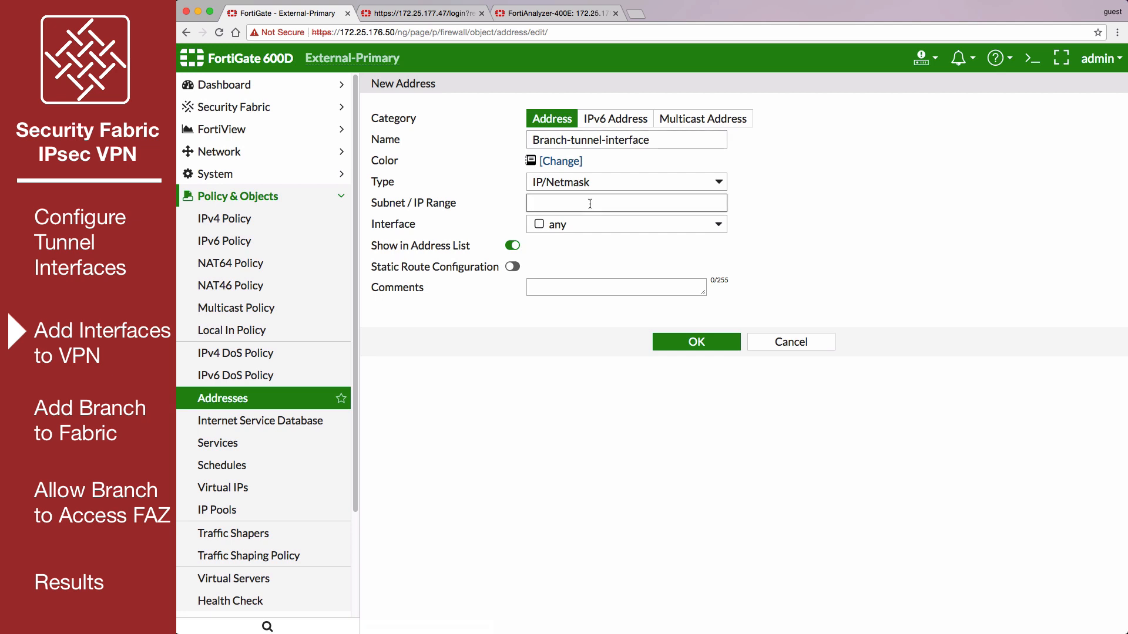
{"action": "type", "text": "1.1.1.2/32"}
{"action": "left_click", "coordinate": [512, 267]}
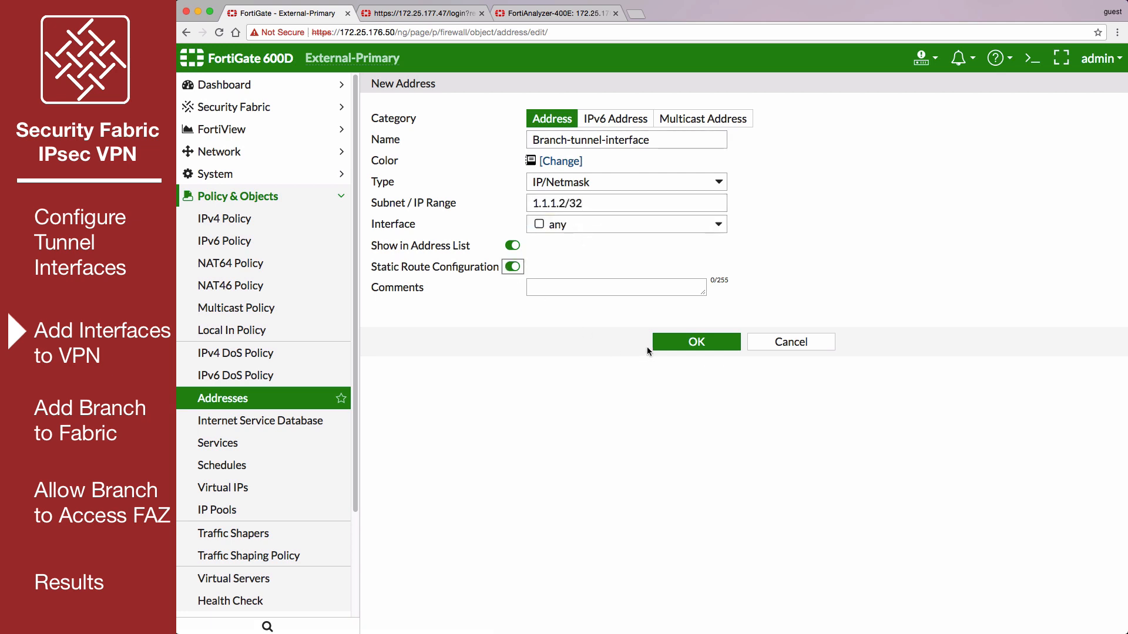
{"action": "left_click", "coordinate": [672, 349]}
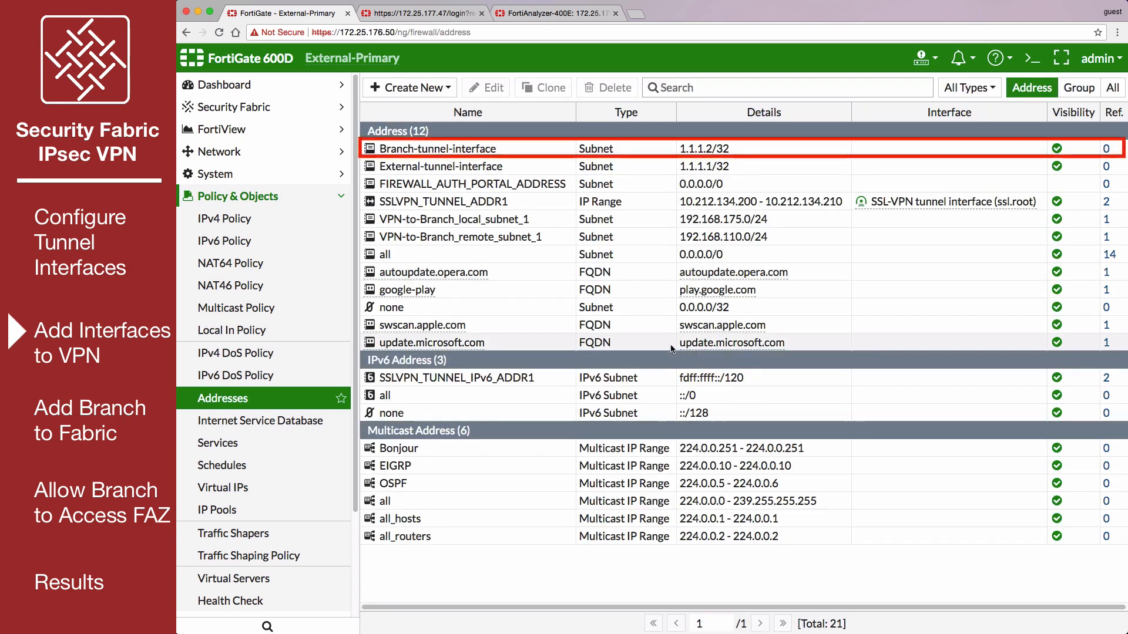
- Open the VPN-to-Branch IPsec tunnel for editing and convert it to a custom tunnel
{"action": "left_click", "coordinate": [340, 198]}
{"action": "left_click", "coordinate": [339, 242]}
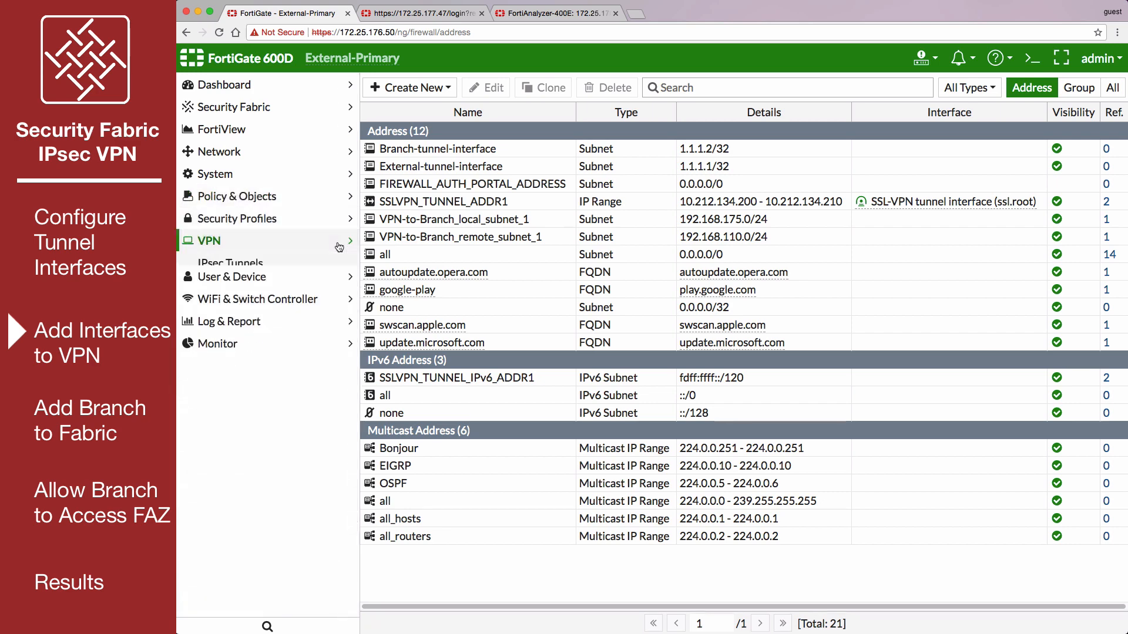
{"action": "left_click", "coordinate": [312, 263]}
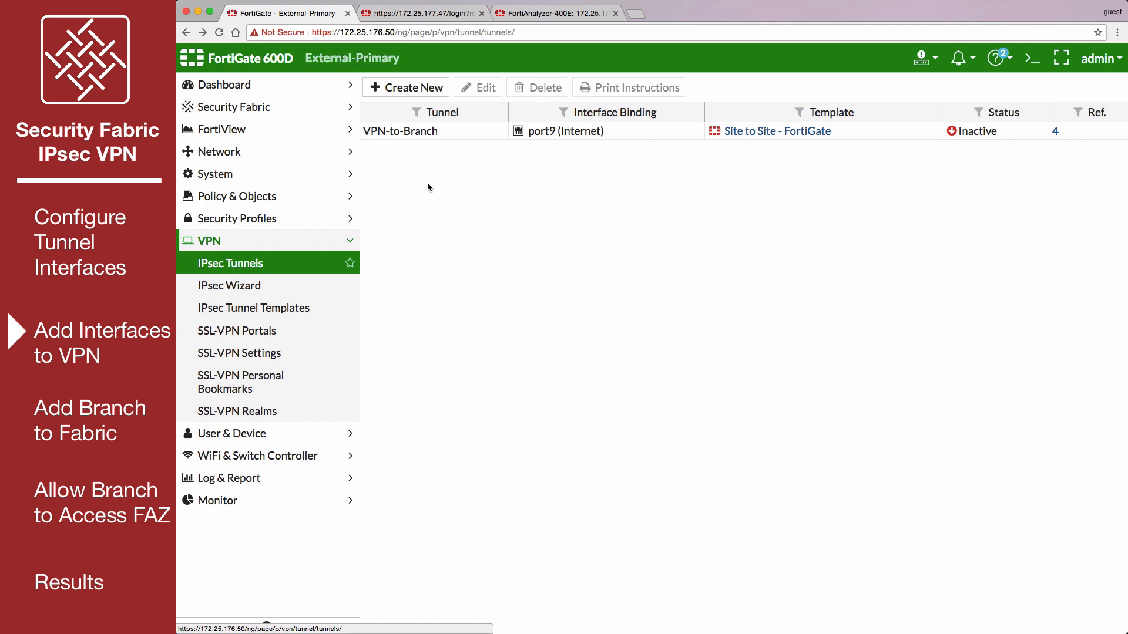
{"action": "left_click", "coordinate": [480, 134]}
{"action": "left_click", "coordinate": [480, 88]}
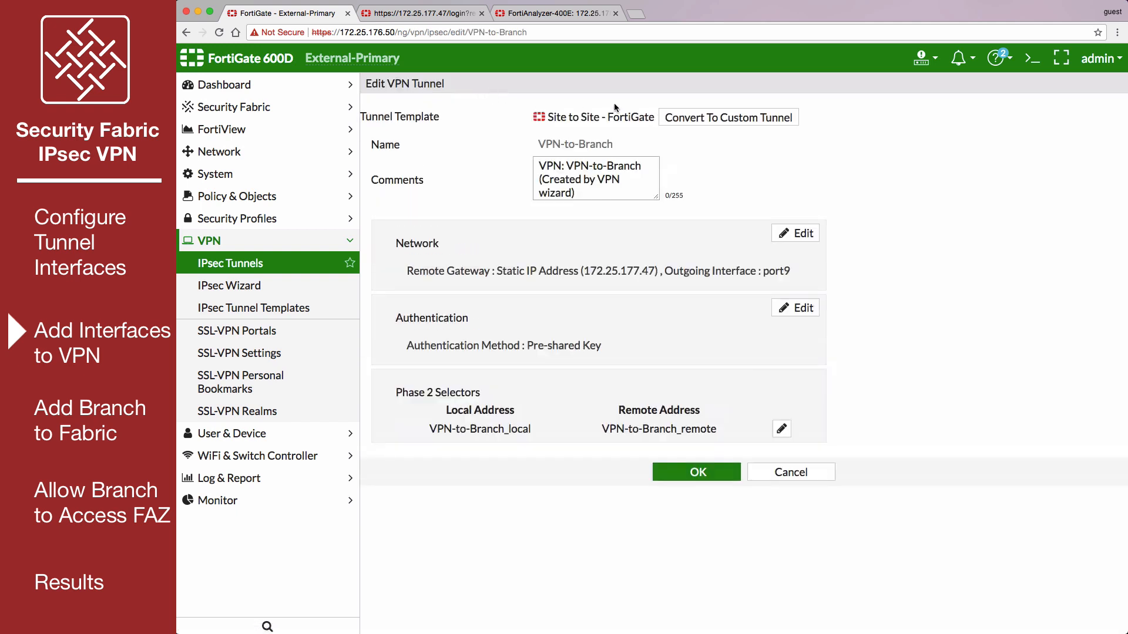
{"action": "left_click", "coordinate": [718, 115]}
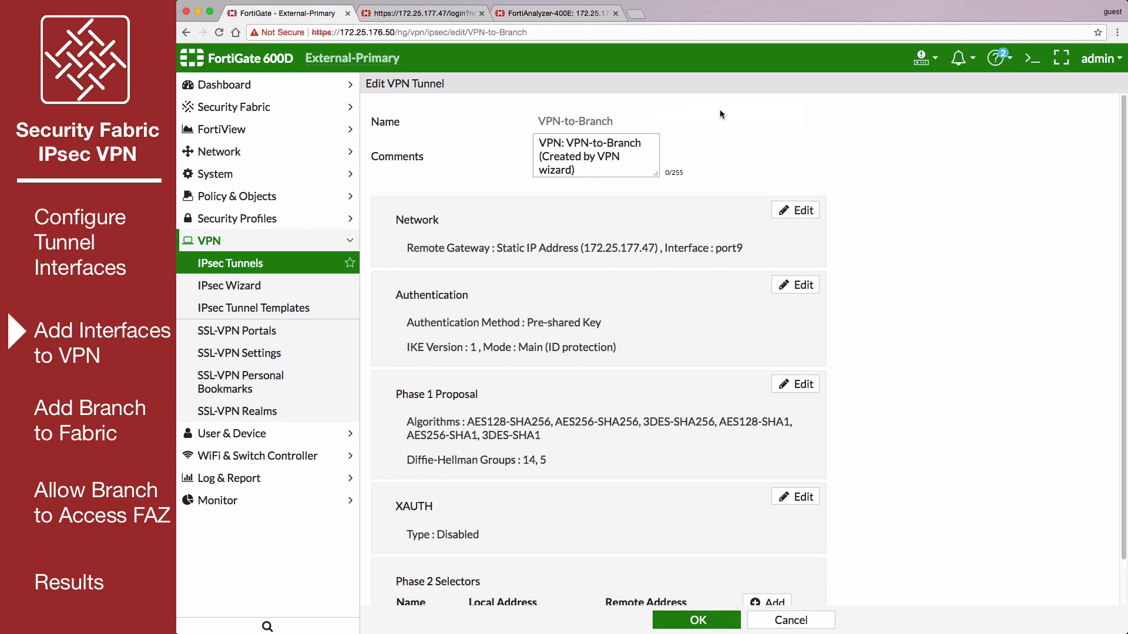
- Add a Phase 2 selector named External-tunnel-to-Branch-tunnel to the VPN-to-Branch tunnel
{"action": "scroll", "coordinate": [721, 116], "scroll_direction": "down", "scroll_amount": 2}
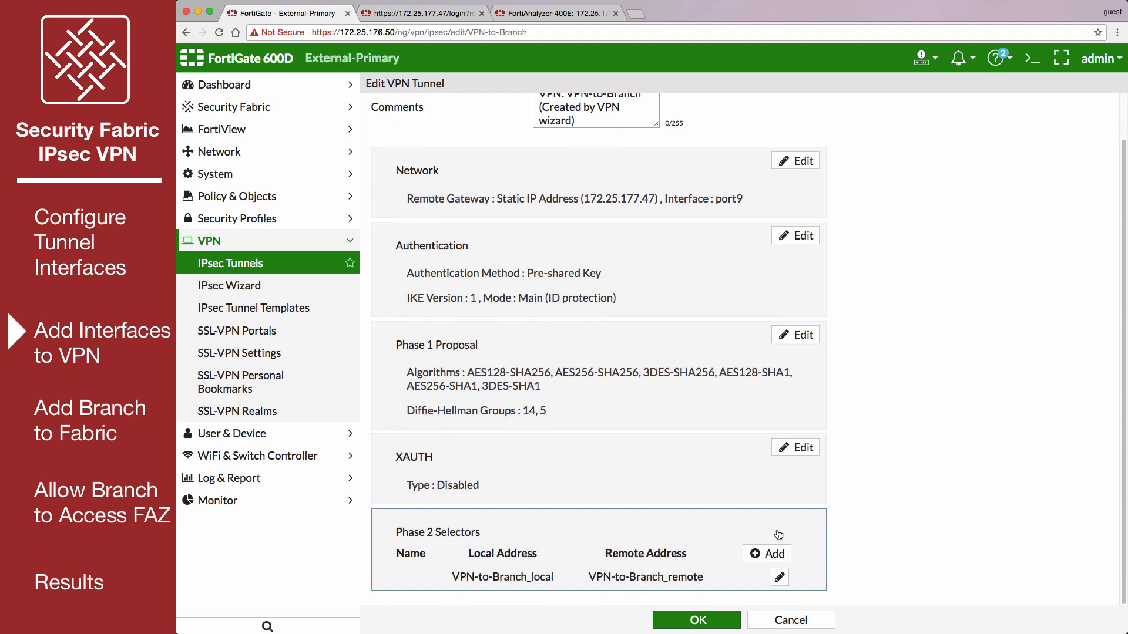
{"action": "left_click", "coordinate": [775, 556]}
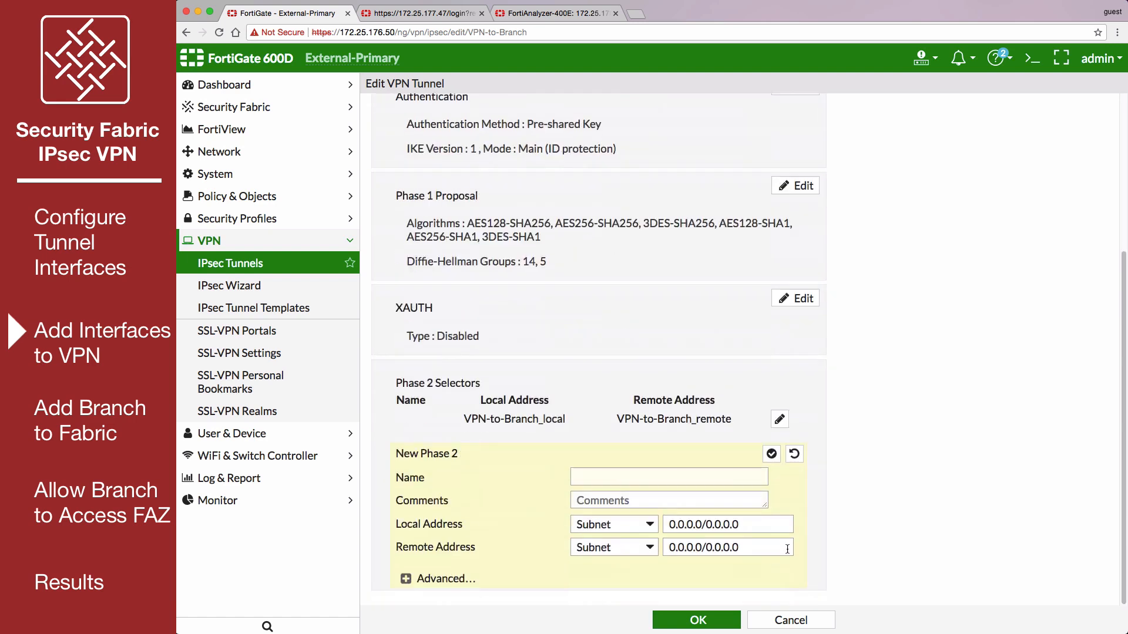
{"action": "left_click", "coordinate": [621, 475]}
{"action": "type", "text": "External-"}
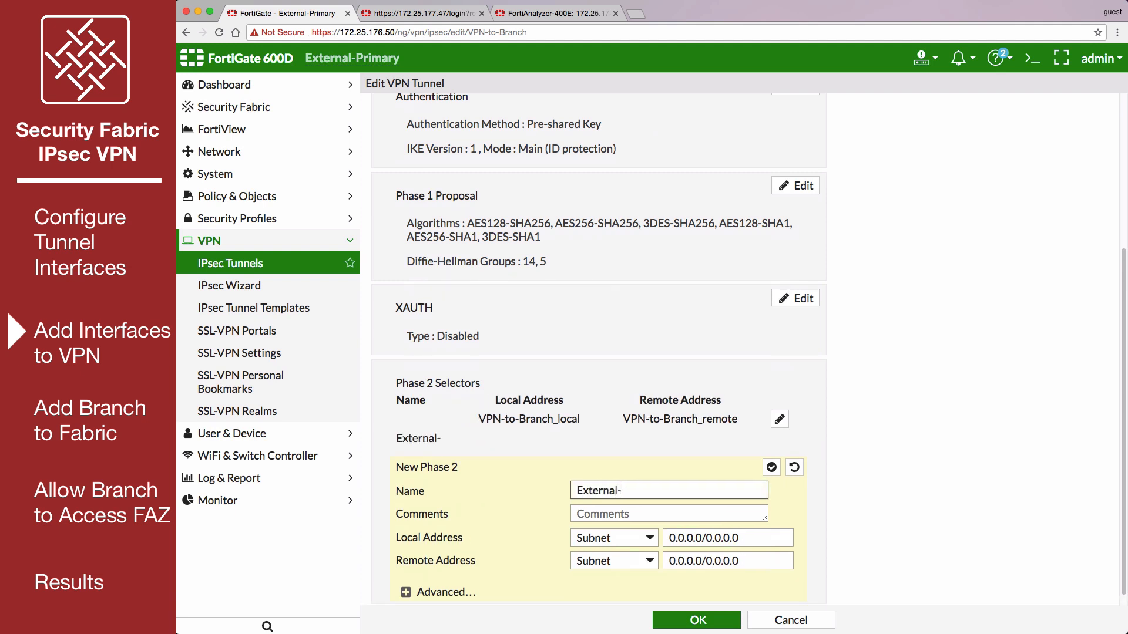
{"action": "type", "text": "tunnel-to-Branch-tunnel"}
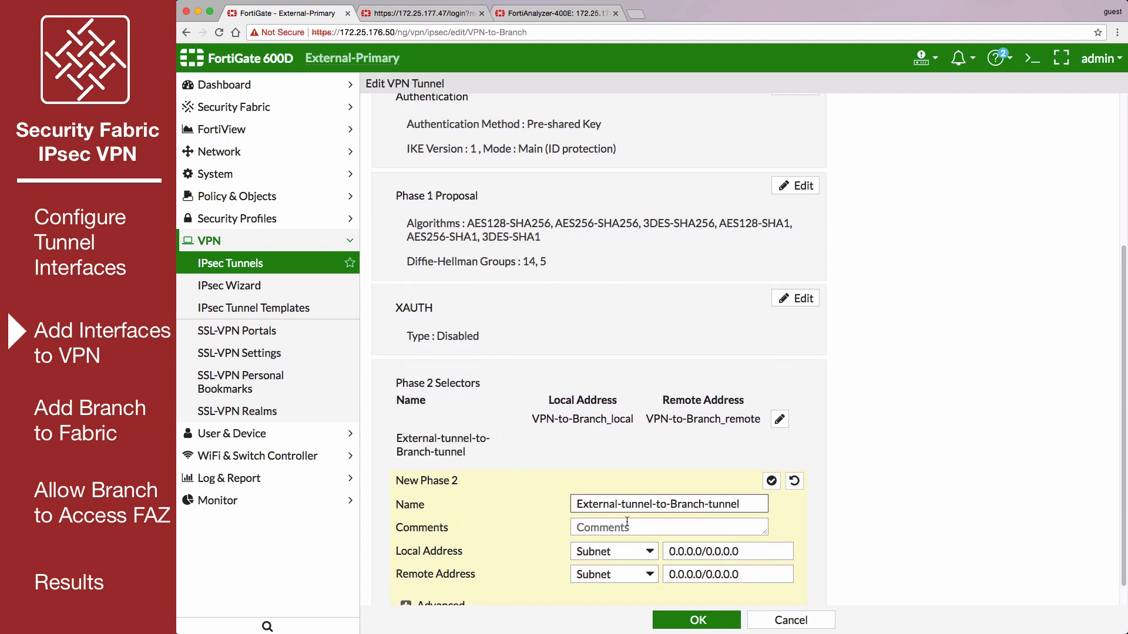
- Set the new selector's named local address to External-tunnel-interface and remote address to Branch-tunnel-interface, and save the tunnel
{"action": "left_click", "coordinate": [646, 553]}
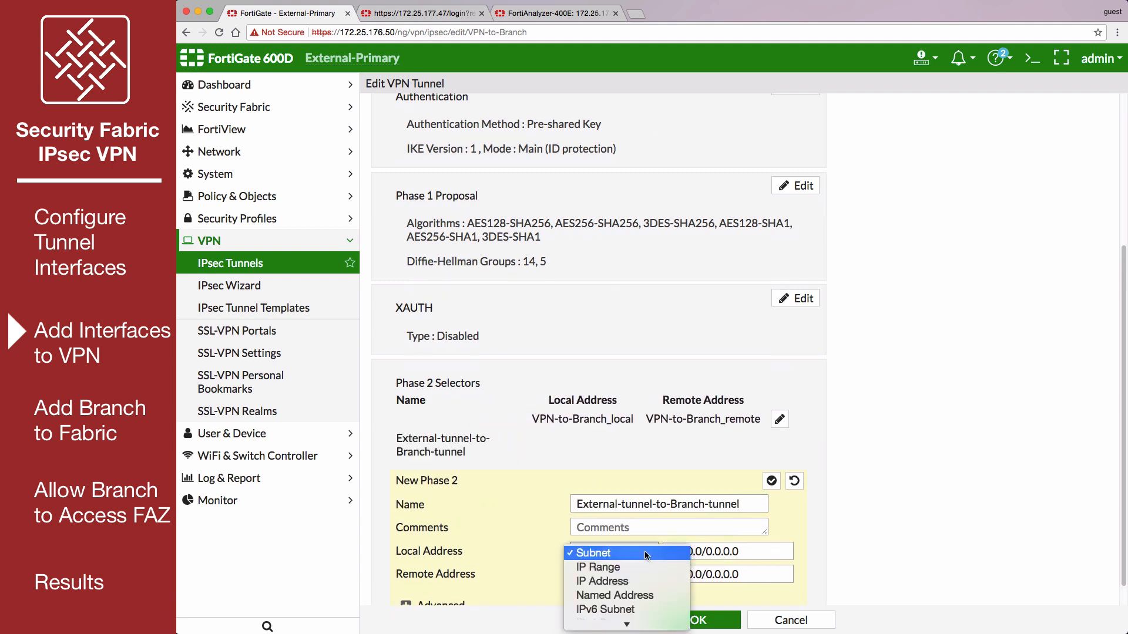
{"action": "left_click", "coordinate": [646, 597]}
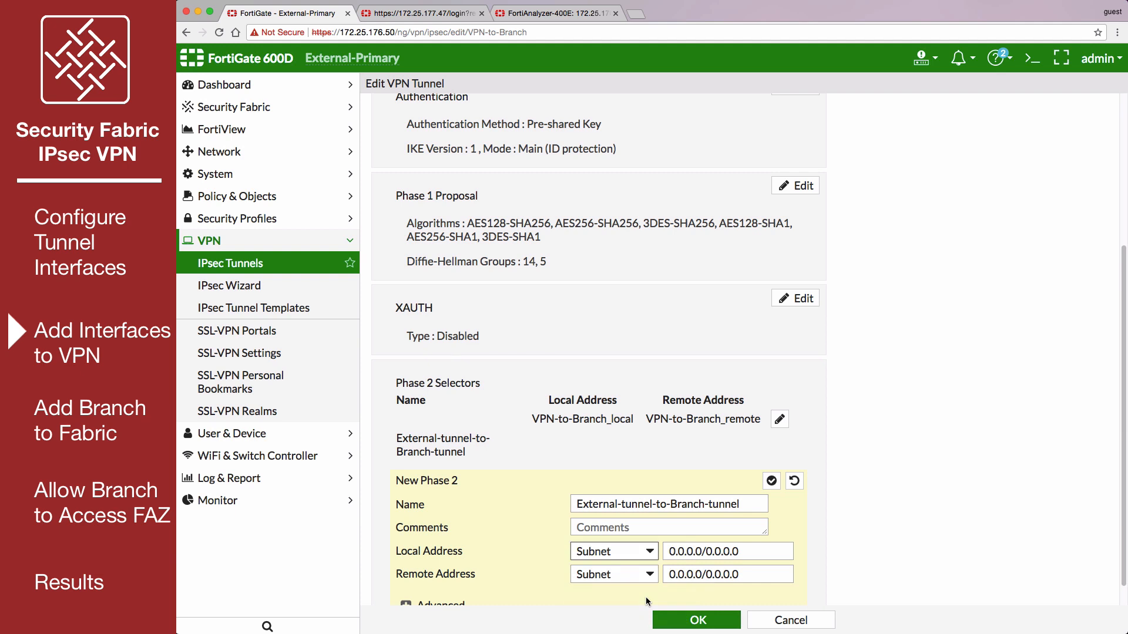
{"action": "left_click", "coordinate": [702, 549]}
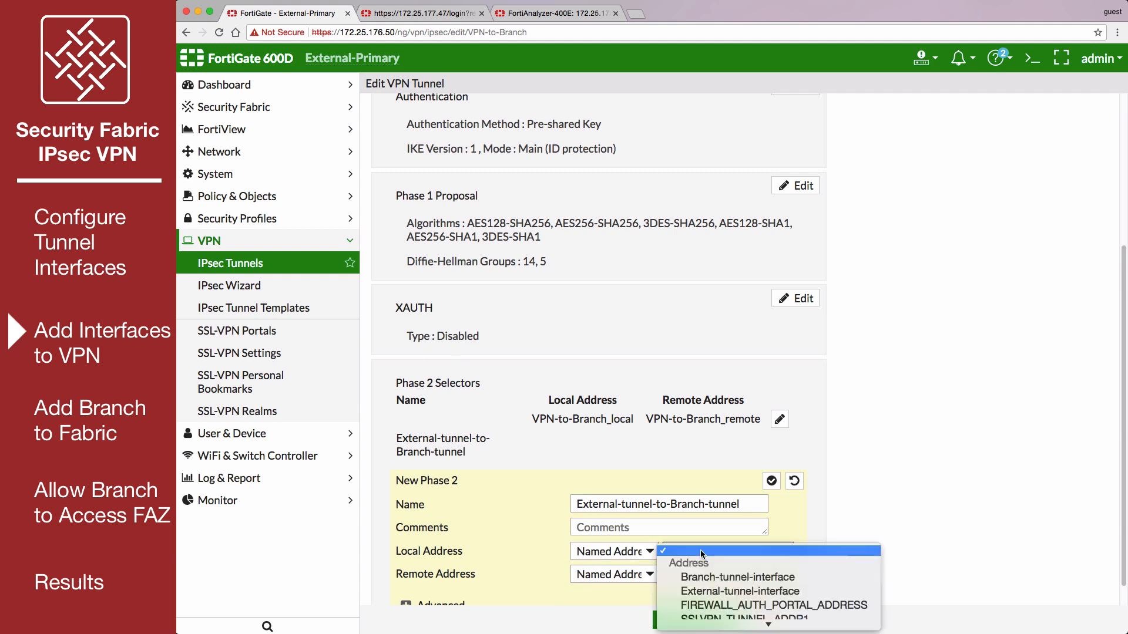
{"action": "left_click", "coordinate": [715, 592]}
{"action": "left_click", "coordinate": [726, 579]}
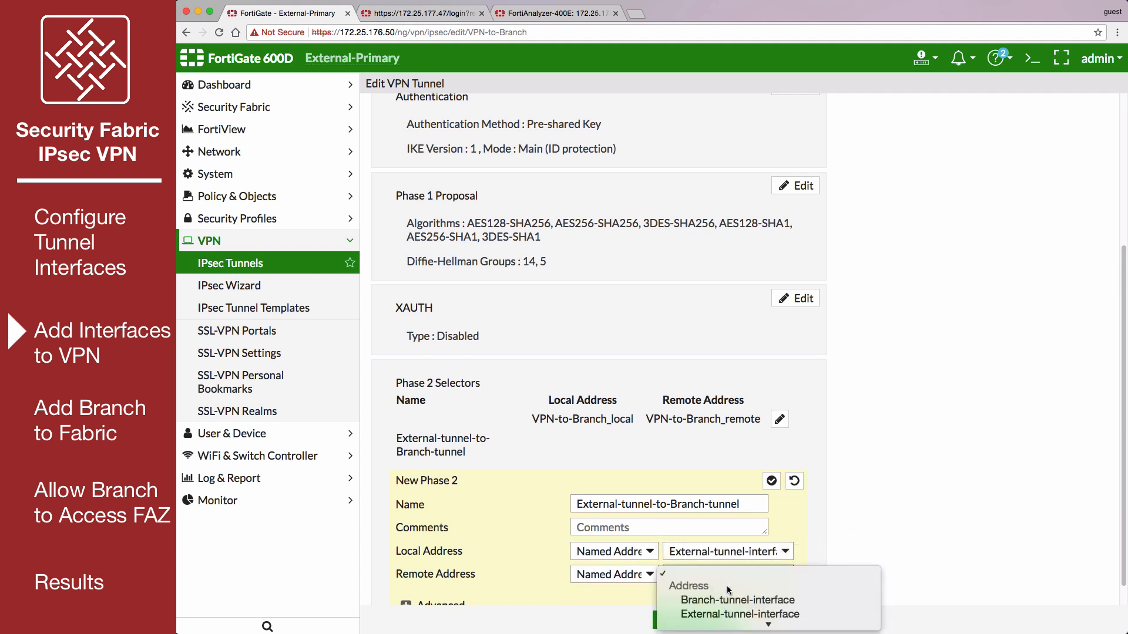
{"action": "left_click", "coordinate": [731, 600]}
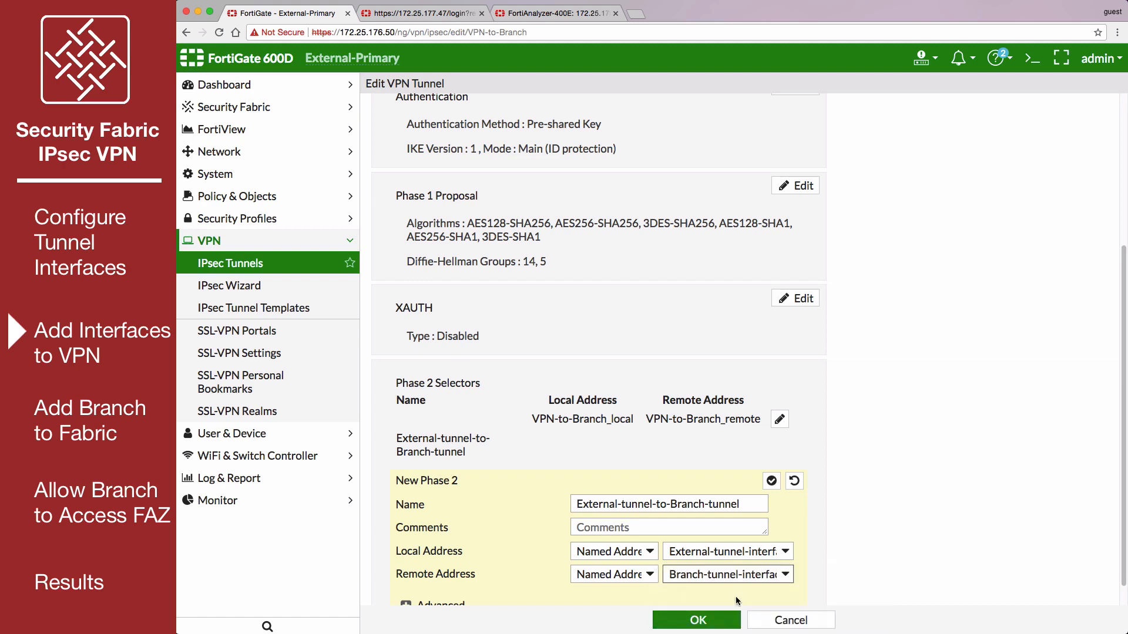
{"action": "left_click", "coordinate": [715, 620]}
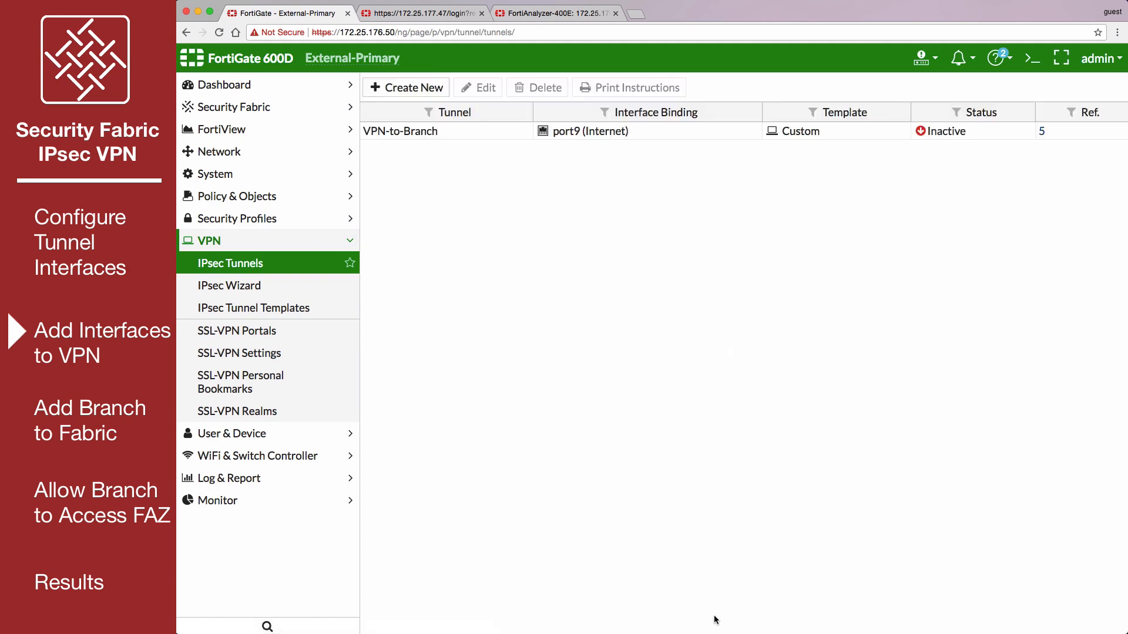
- Create an IPv4 static route to the named address Branch-tunnel-interface through the VPN-to-Branch device, and expand the IPv4 route list
{"action": "left_click", "coordinate": [271, 158]}
{"action": "left_click", "coordinate": [286, 332]}
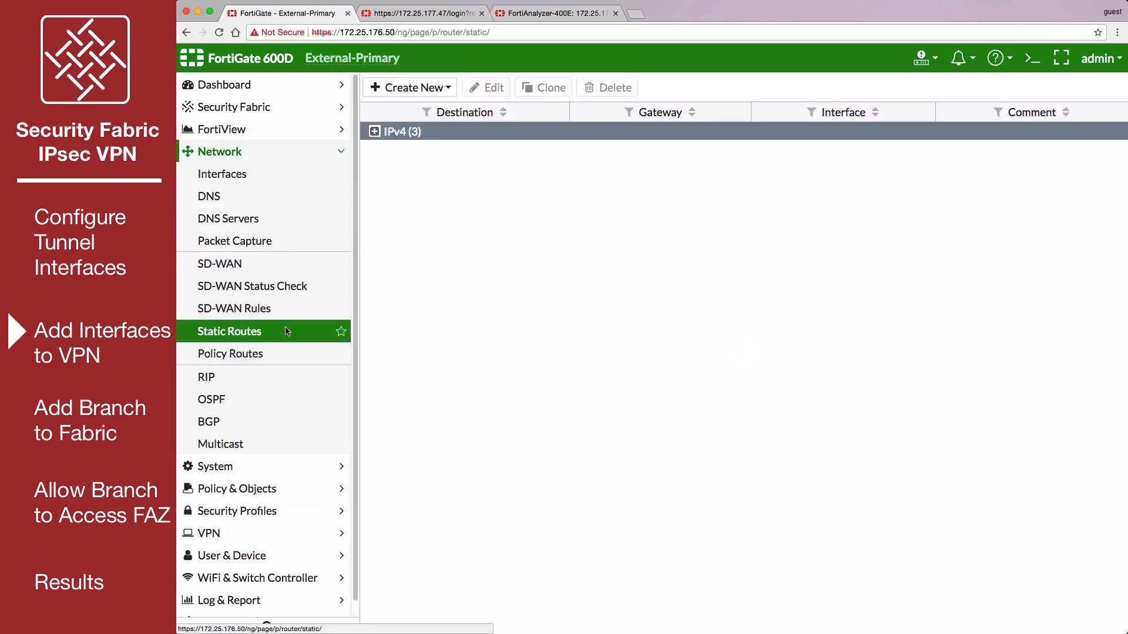
{"action": "left_click", "coordinate": [446, 88]}
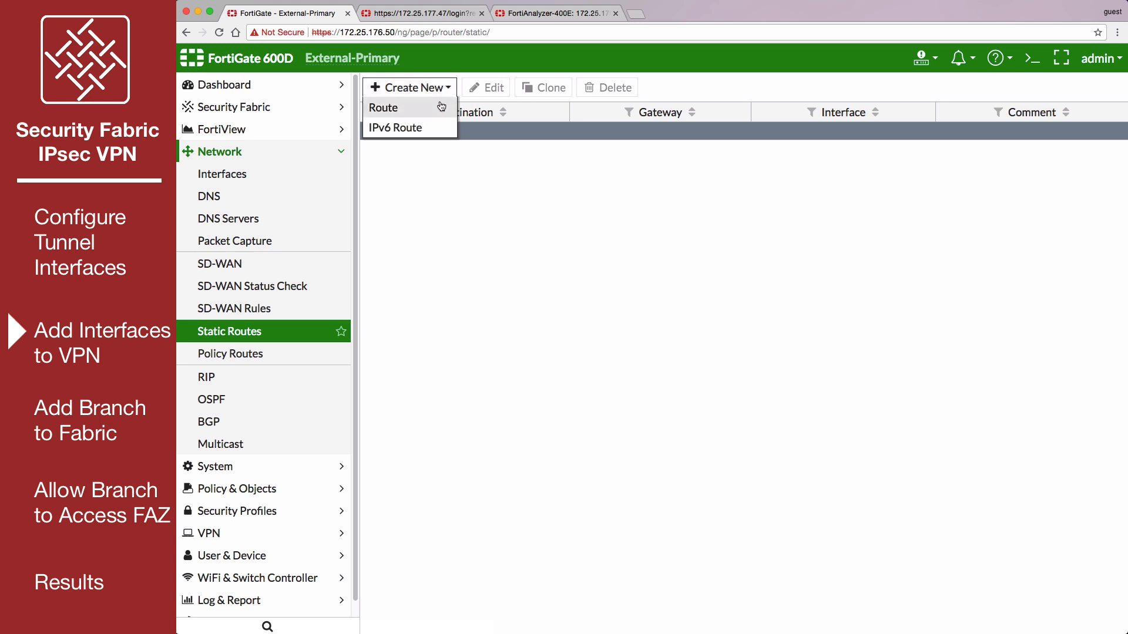
{"action": "left_click", "coordinate": [441, 107]}
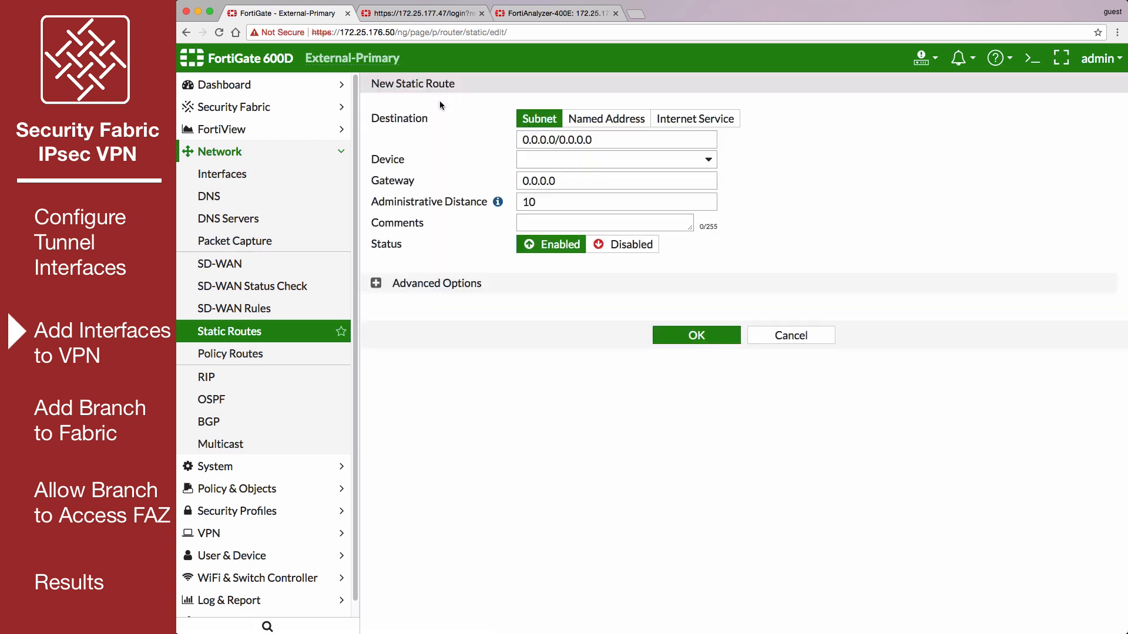
{"action": "left_click", "coordinate": [585, 120]}
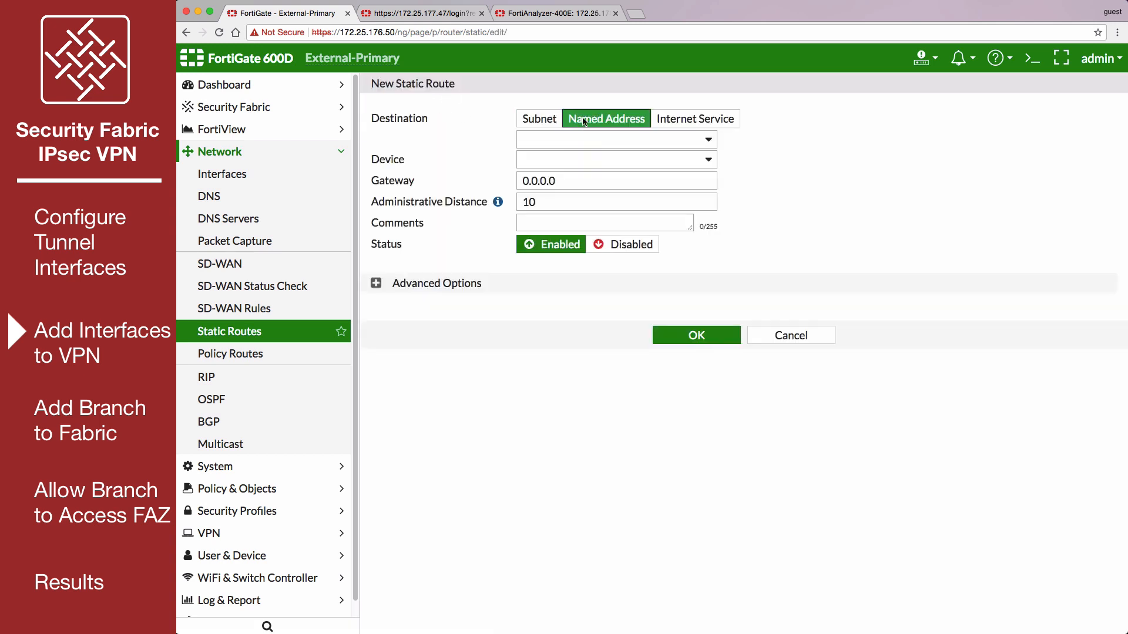
{"action": "left_click", "coordinate": [682, 144]}
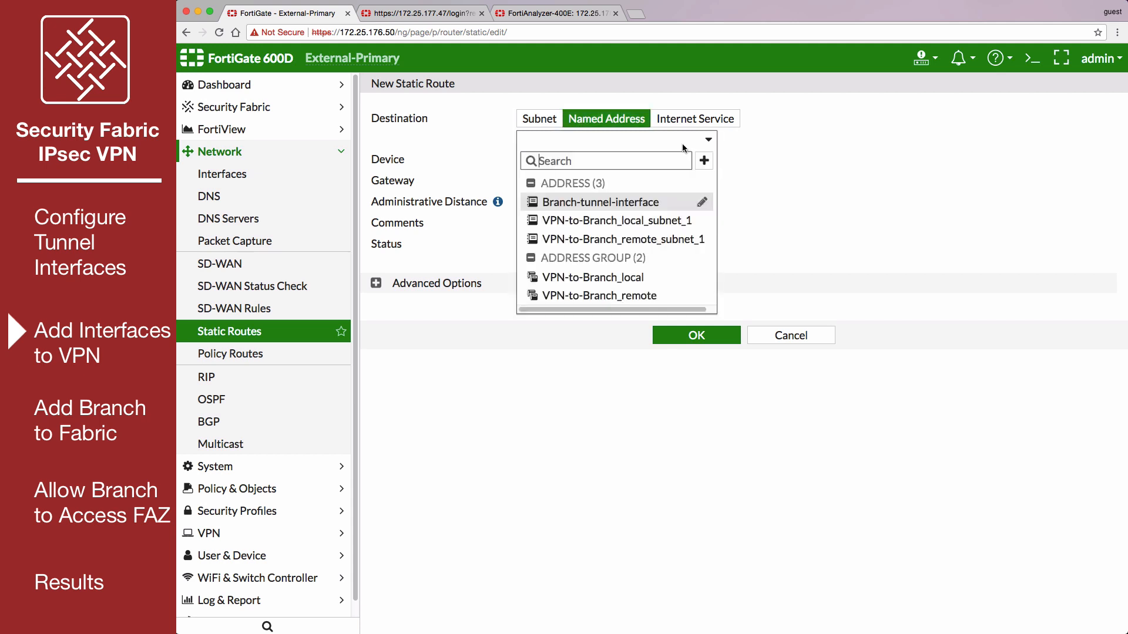
{"action": "left_click", "coordinate": [660, 201]}
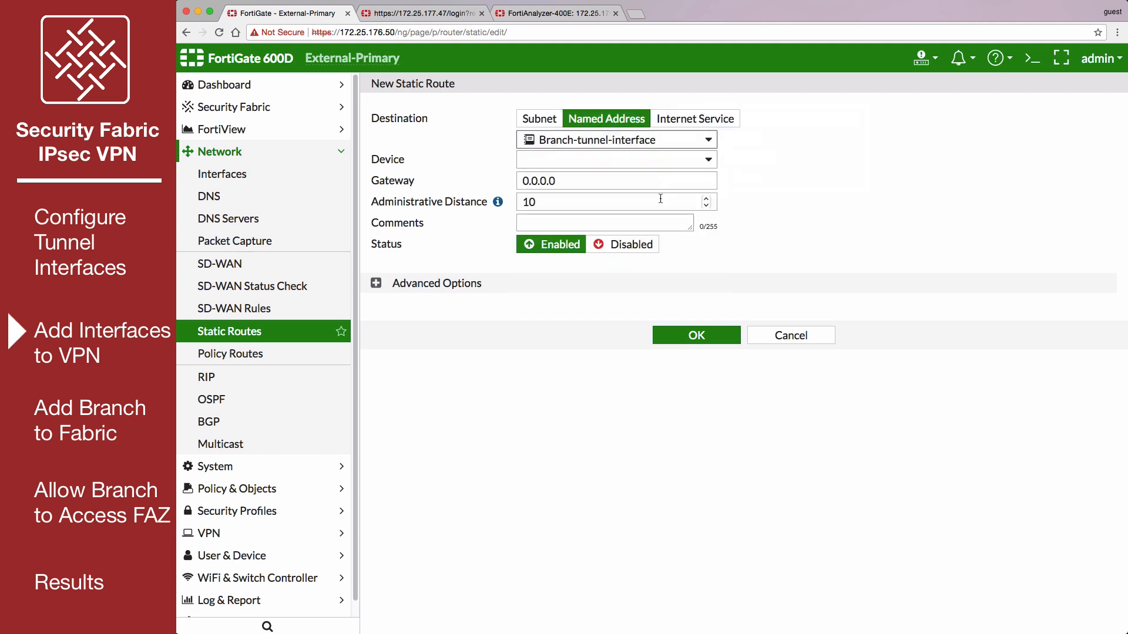
{"action": "left_click", "coordinate": [657, 159]}
{"action": "scroll", "coordinate": [676, 329], "scroll_direction": "down", "scroll_amount": 5}
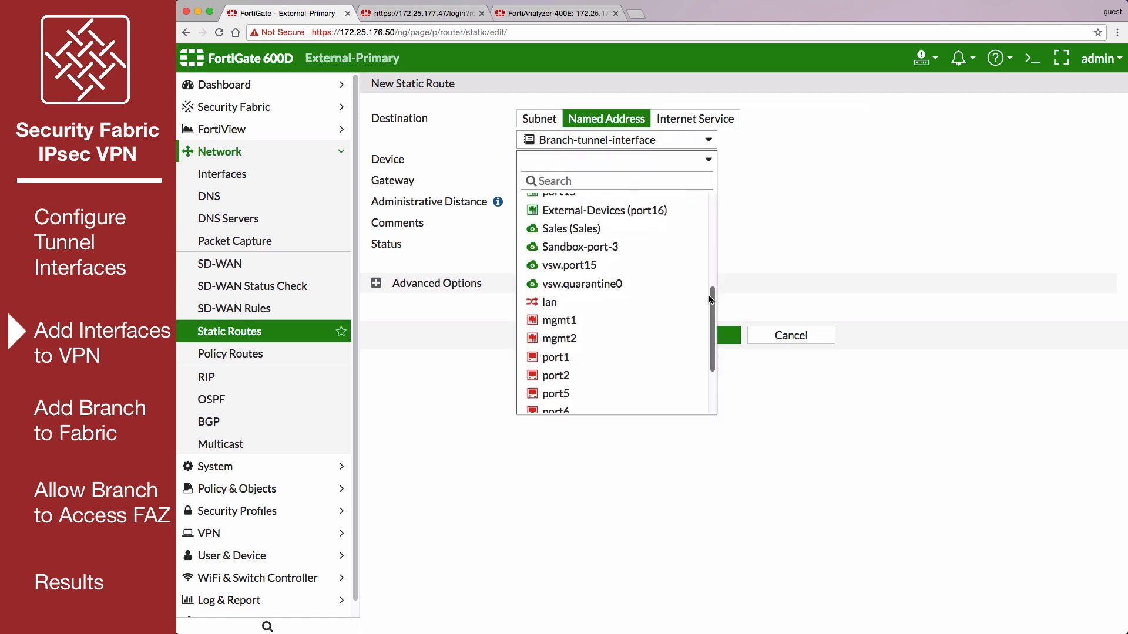
{"action": "left_click", "coordinate": [643, 387]}
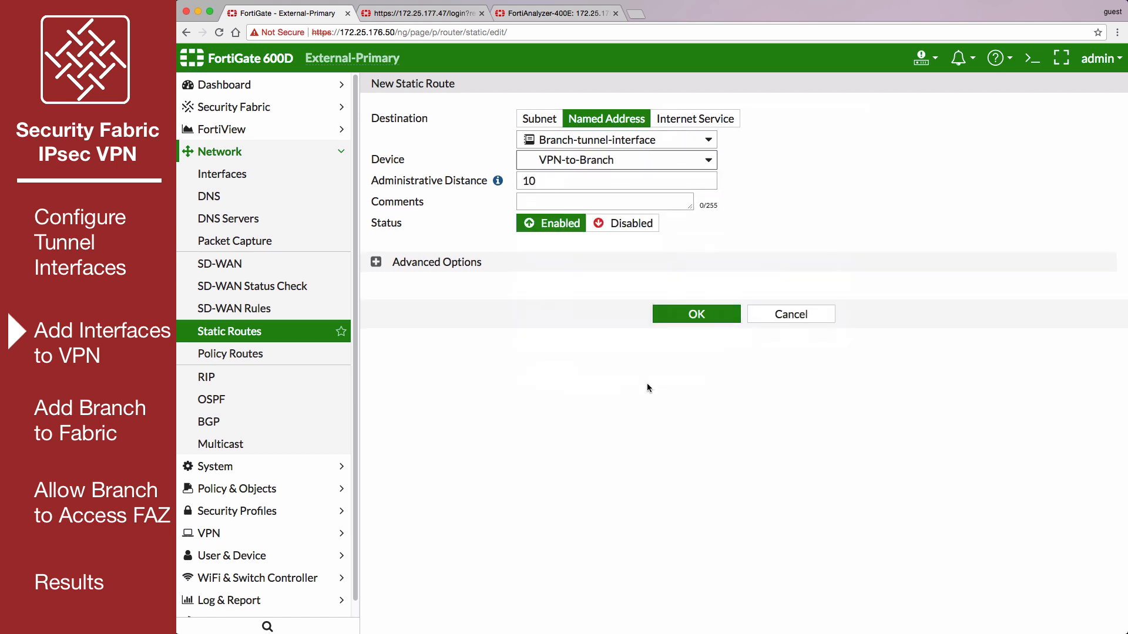
{"action": "left_click", "coordinate": [684, 314]}
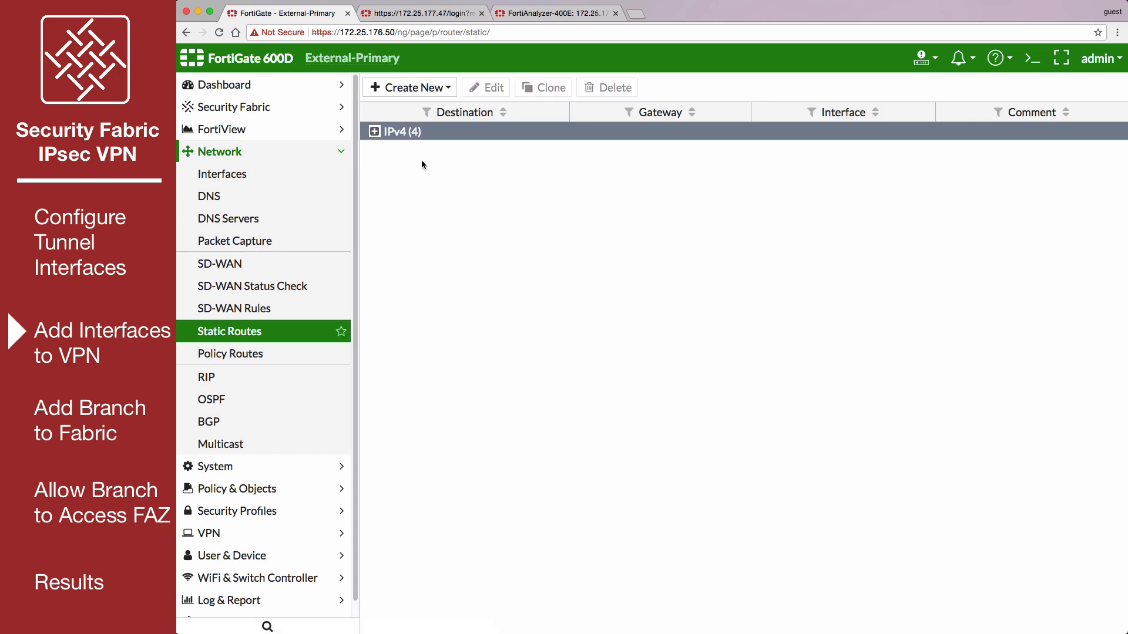
{"action": "left_click", "coordinate": [374, 132]}
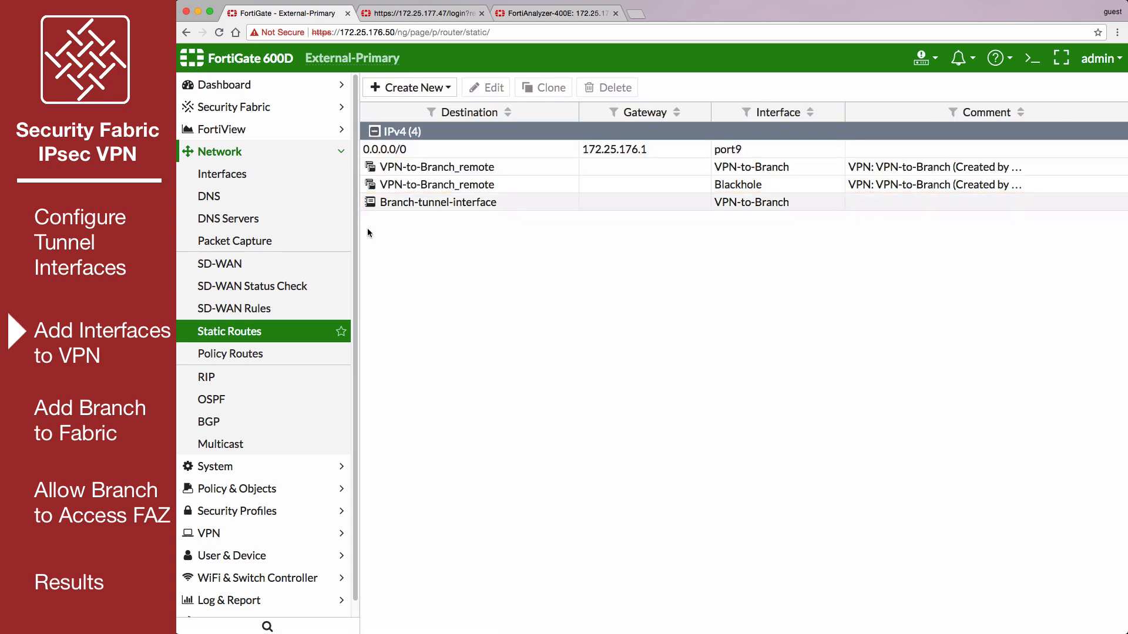
- In the IPv4 policy vpn_VPN-to-Branch_local, add External-tunnel-interface as a source and Branch-tunnel-interface as a destination, and save it
{"action": "left_click", "coordinate": [289, 488]}
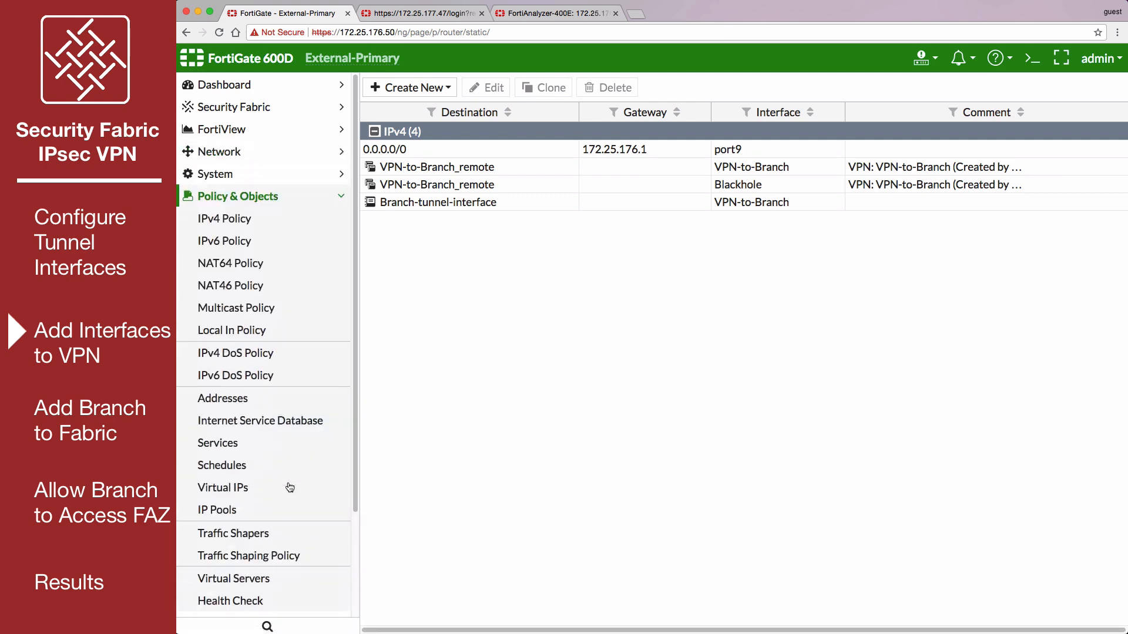
{"action": "left_click", "coordinate": [296, 224]}
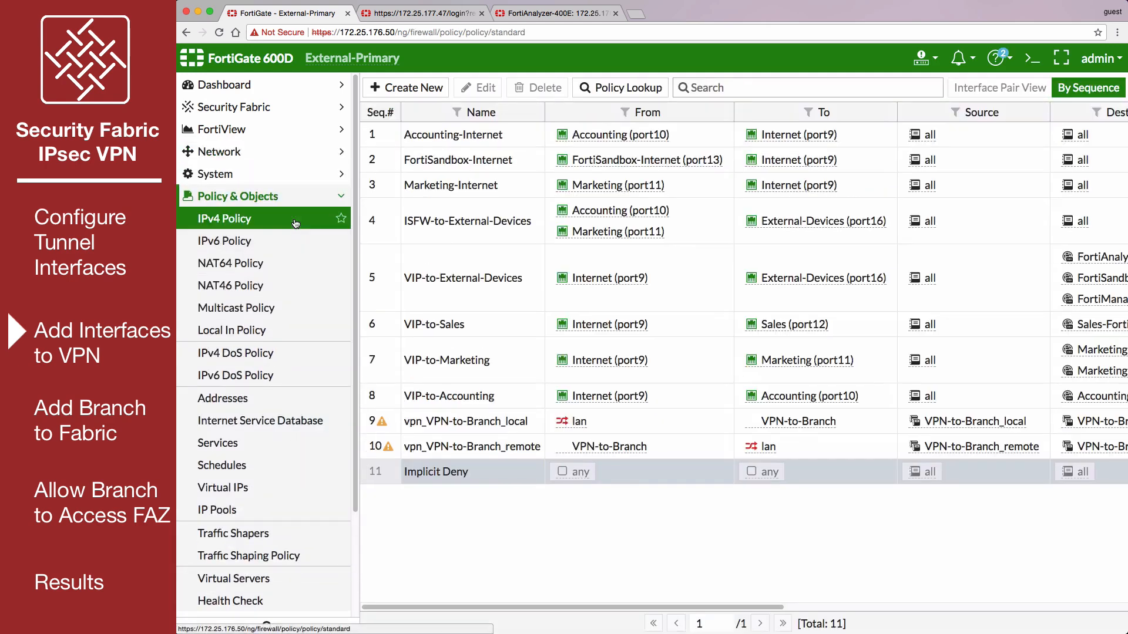
{"action": "left_click", "coordinate": [531, 423]}
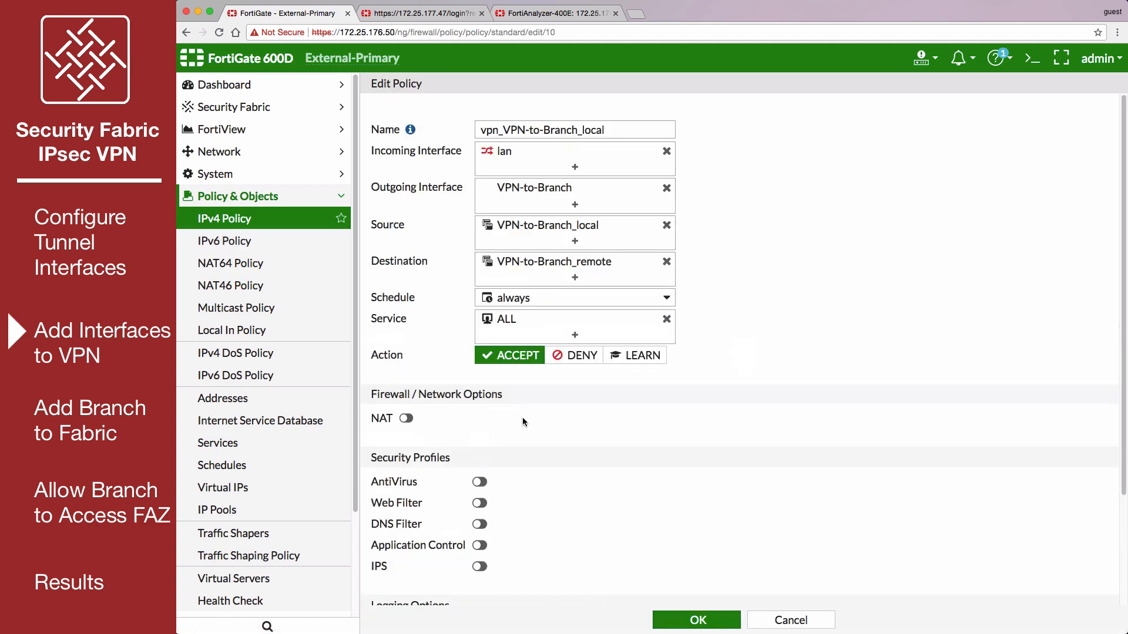
{"action": "left_click", "coordinate": [575, 241]}
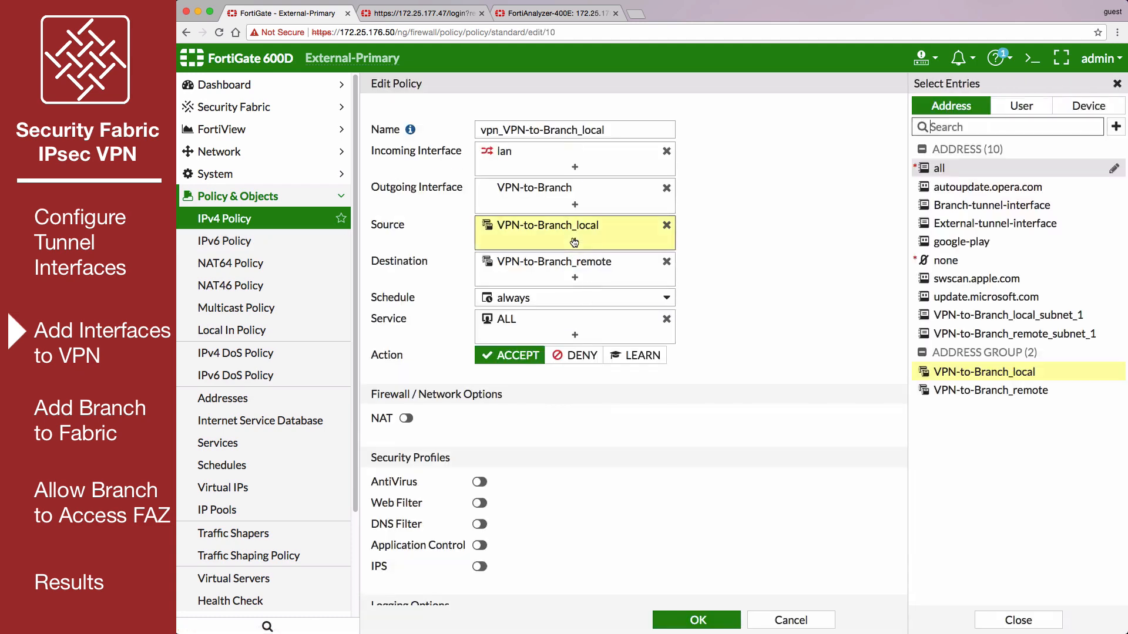
{"action": "left_click", "coordinate": [958, 227]}
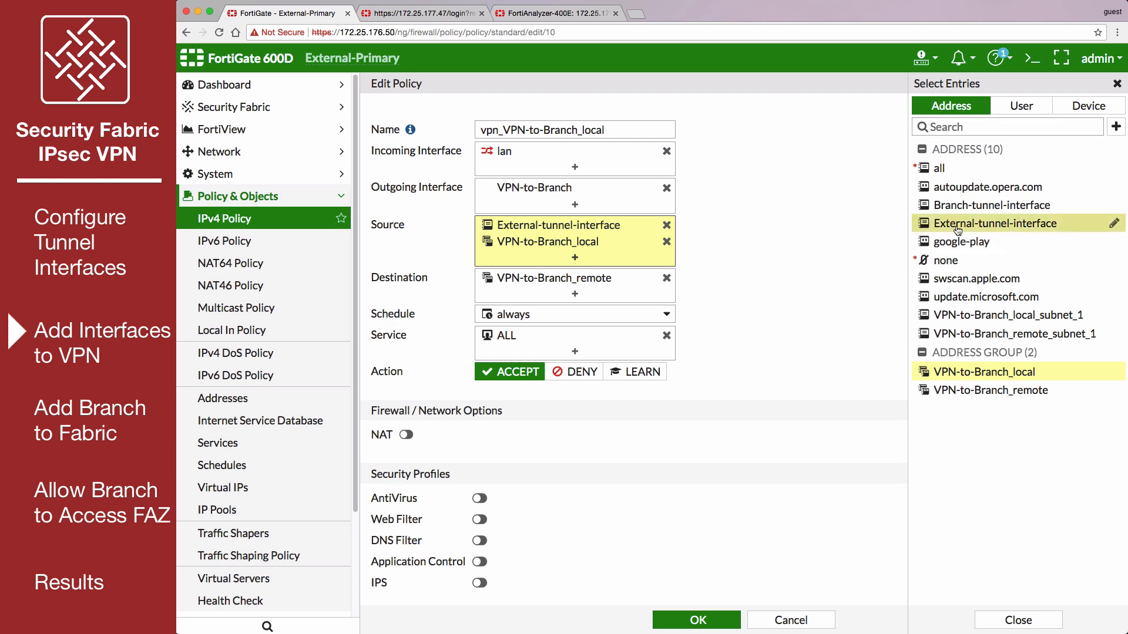
{"action": "left_click", "coordinate": [571, 297]}
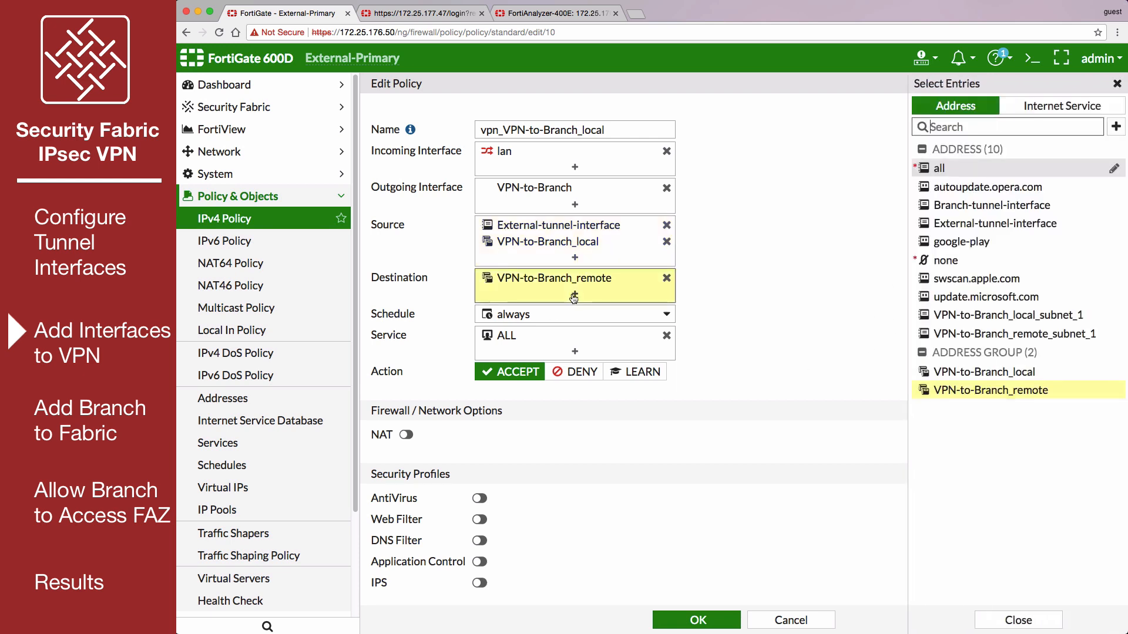
{"action": "left_click", "coordinate": [964, 207]}
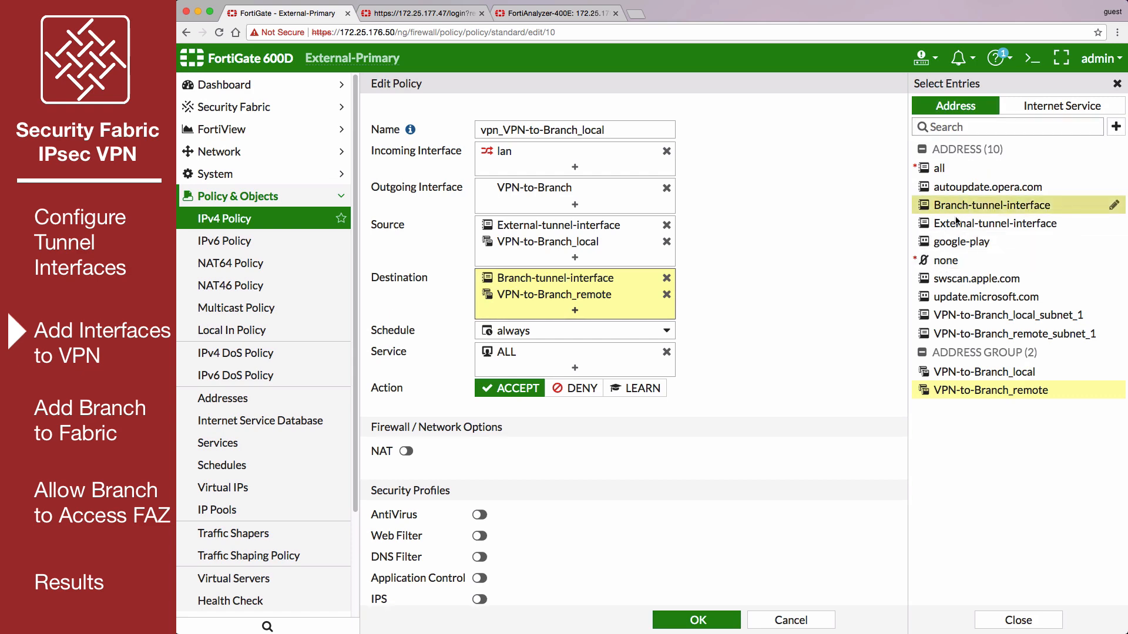
{"action": "left_click", "coordinate": [701, 620]}
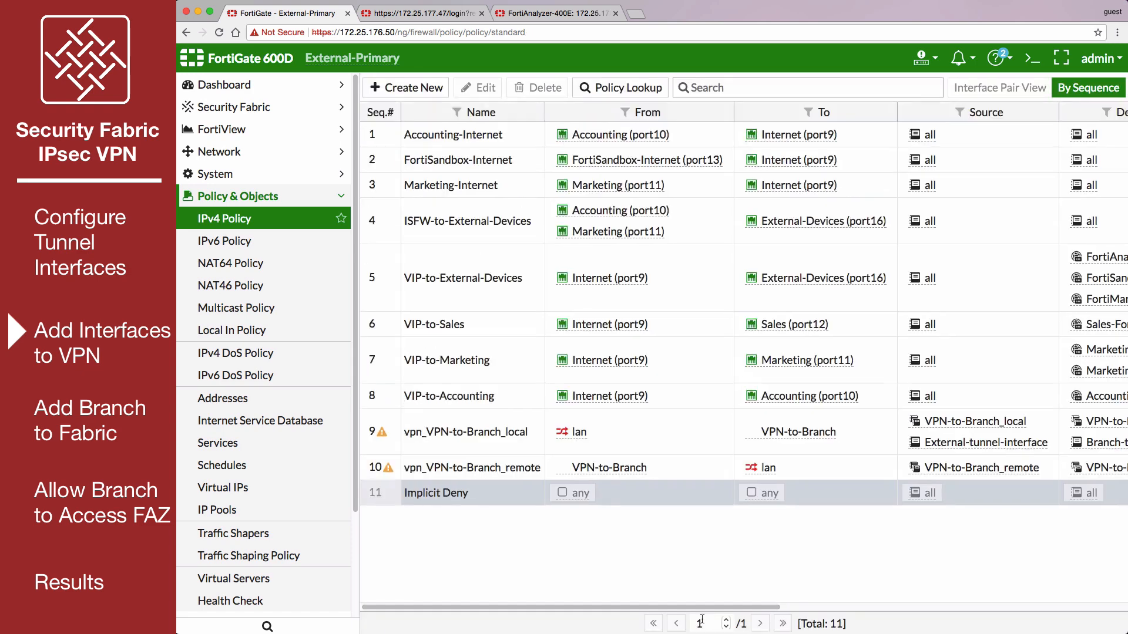
- In the policy vpn_VPN-to-Branch_remote, add Branch-tunnel-interface as a source and External-tunnel-interface as a destination, and save it
{"action": "double_click", "coordinate": [507, 467]}
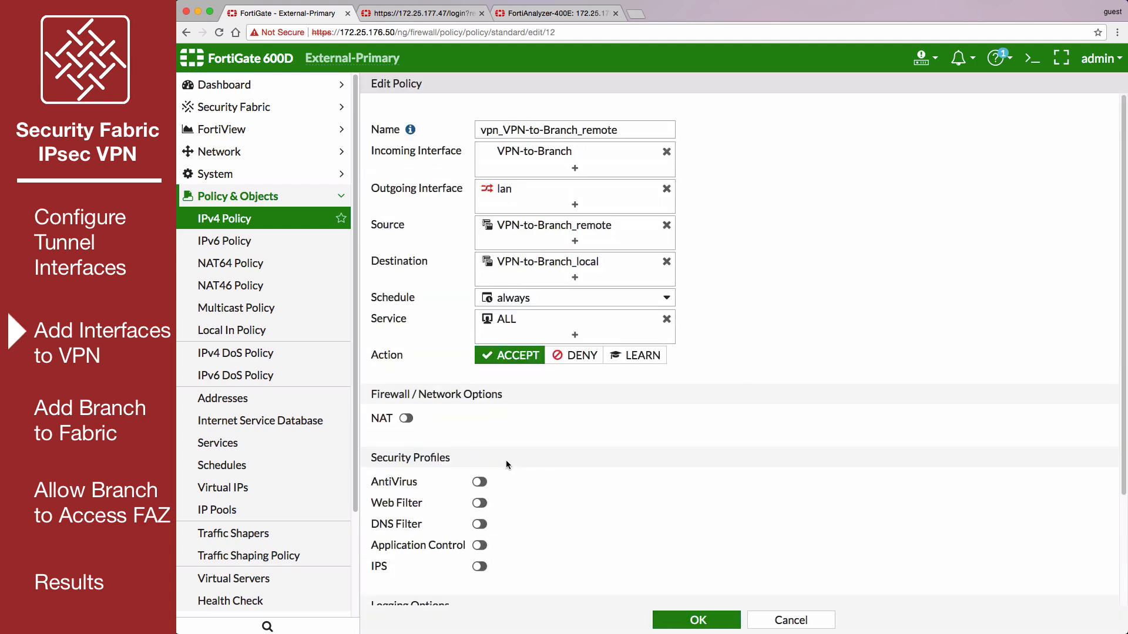
{"action": "left_click", "coordinate": [575, 243]}
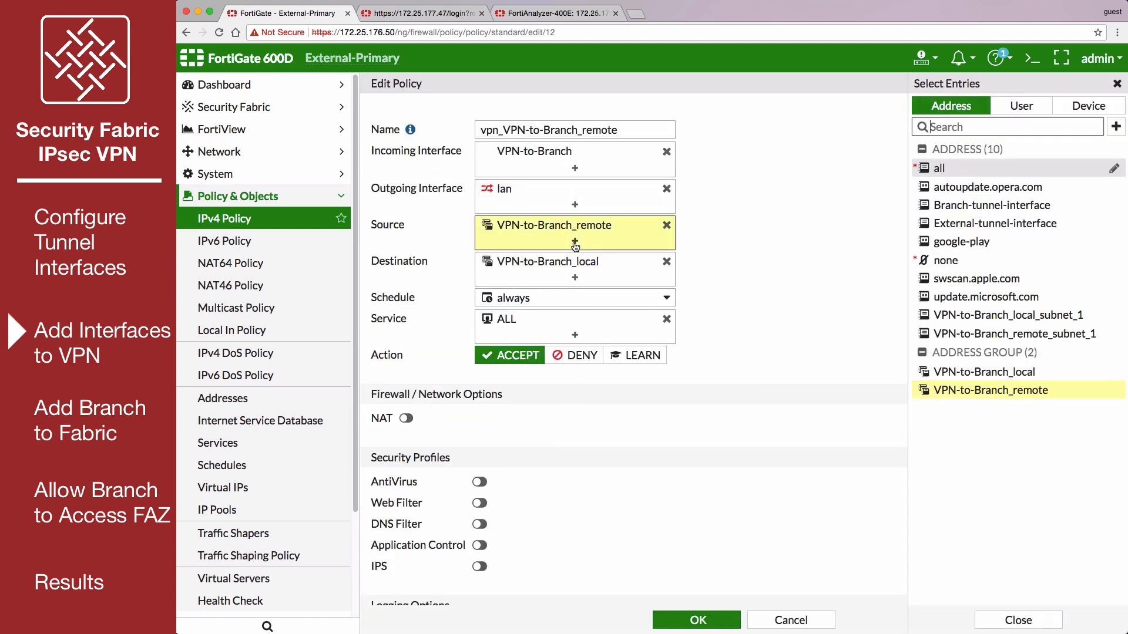
{"action": "left_click", "coordinate": [963, 205]}
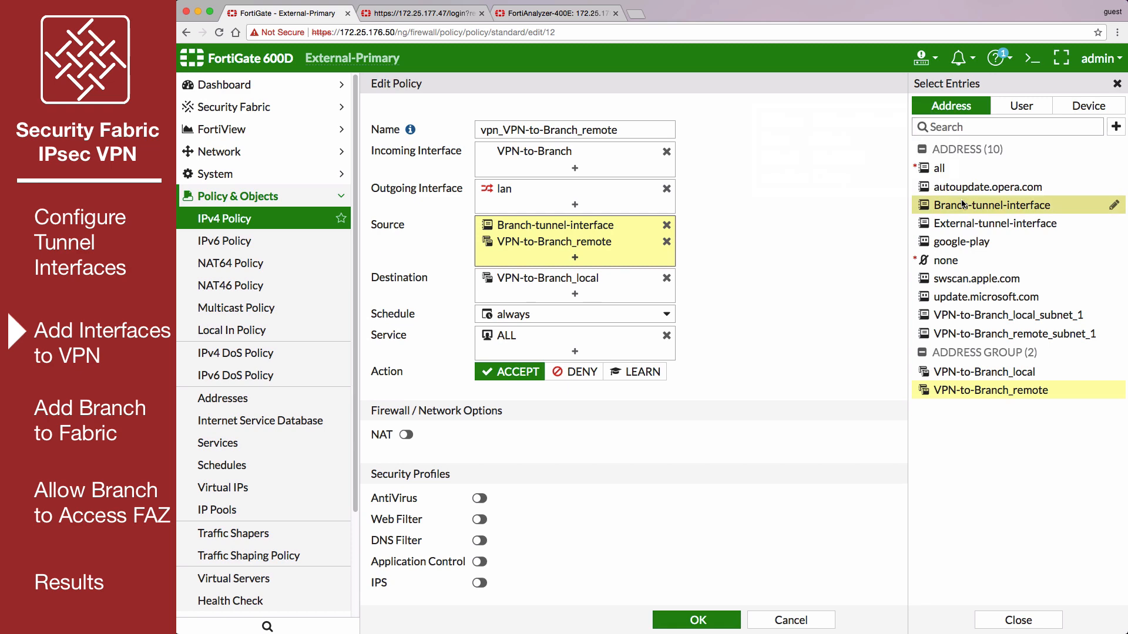
{"action": "left_click", "coordinate": [582, 294]}
{"action": "left_click", "coordinate": [968, 223]}
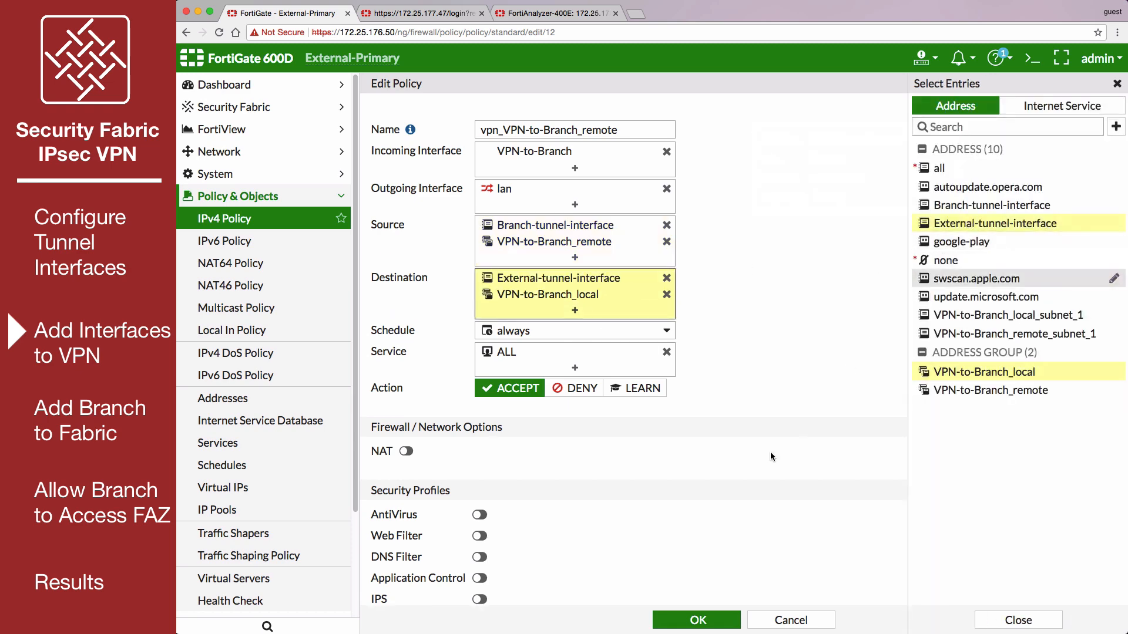
{"action": "left_click", "coordinate": [677, 618]}
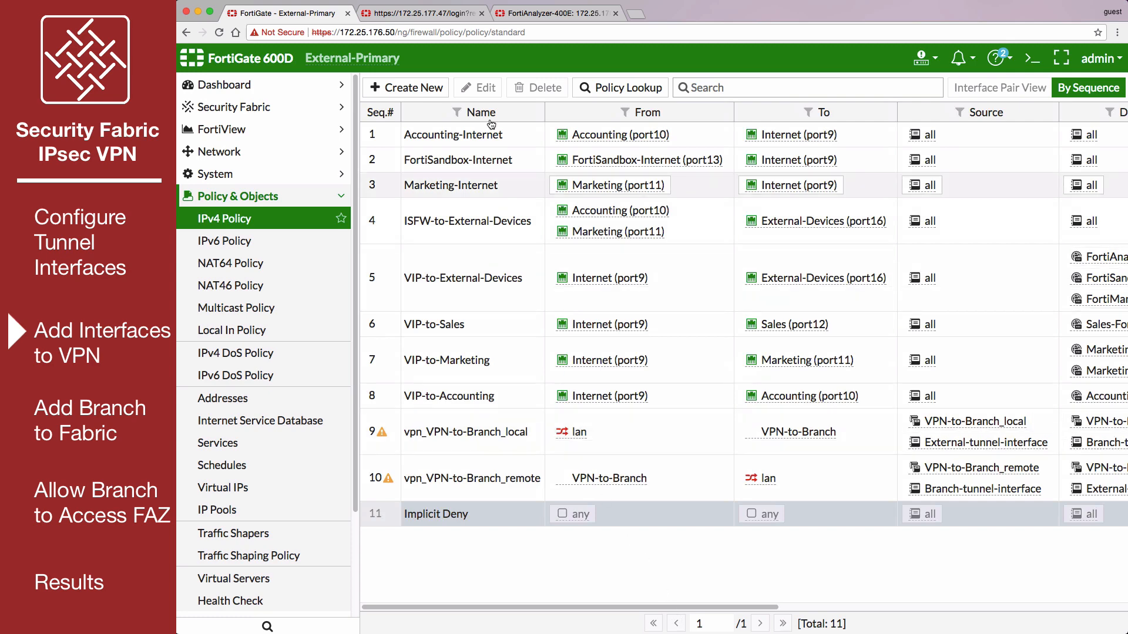
- On the Branch FortiGate, add Branch-tunnel-interface as a source and External-tunnel-interface as a destination in the policy vpn_Branch-to-HQ_local
{"action": "left_click", "coordinate": [411, 13]}
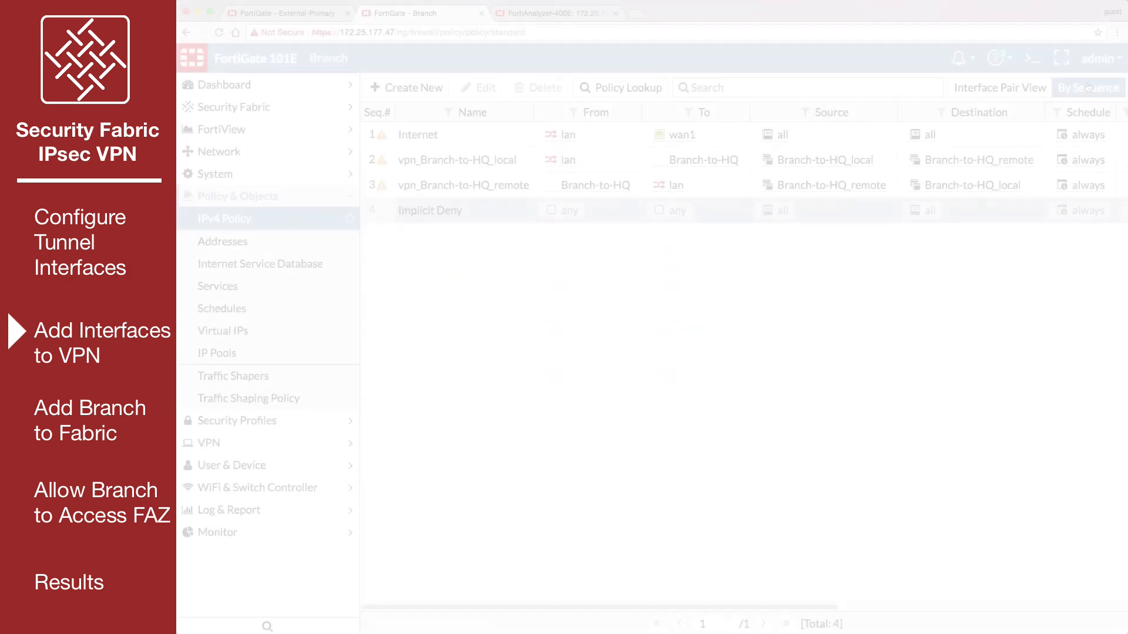
{"action": "left_click", "coordinate": [864, 161]}
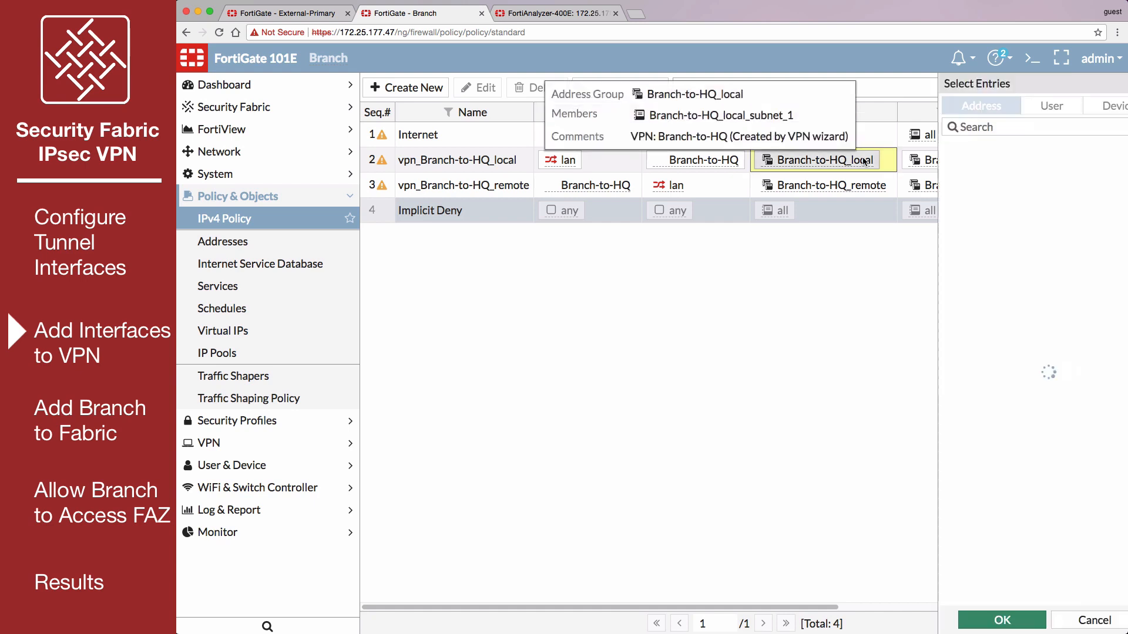
{"action": "left_click", "coordinate": [975, 260]}
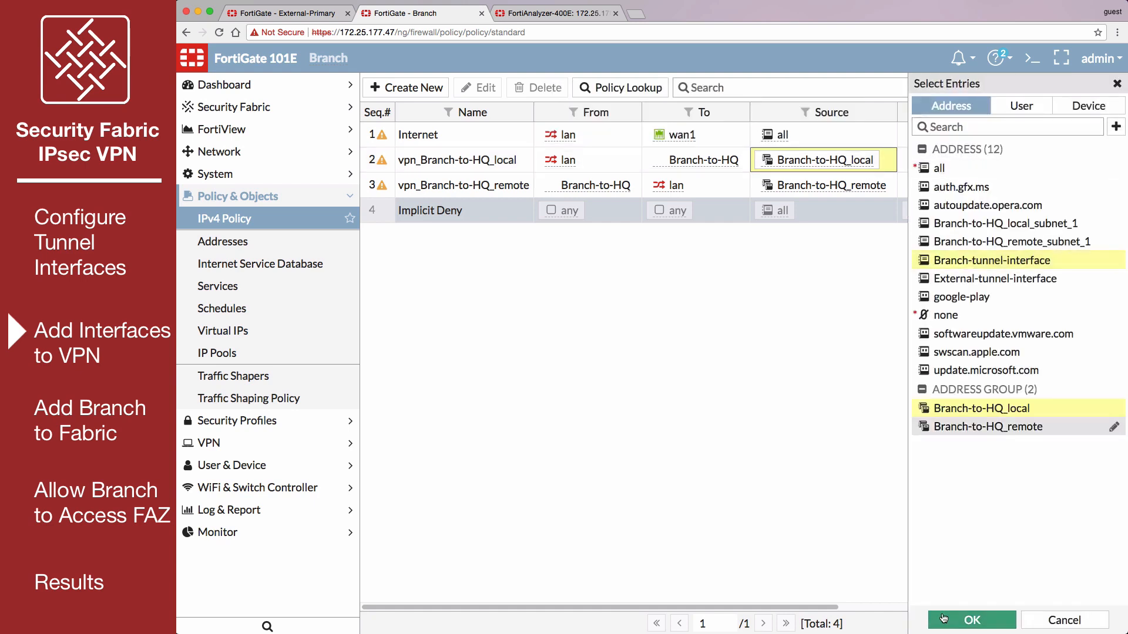
{"action": "left_click", "coordinate": [972, 620]}
{"action": "left_click", "coordinate": [918, 188]}
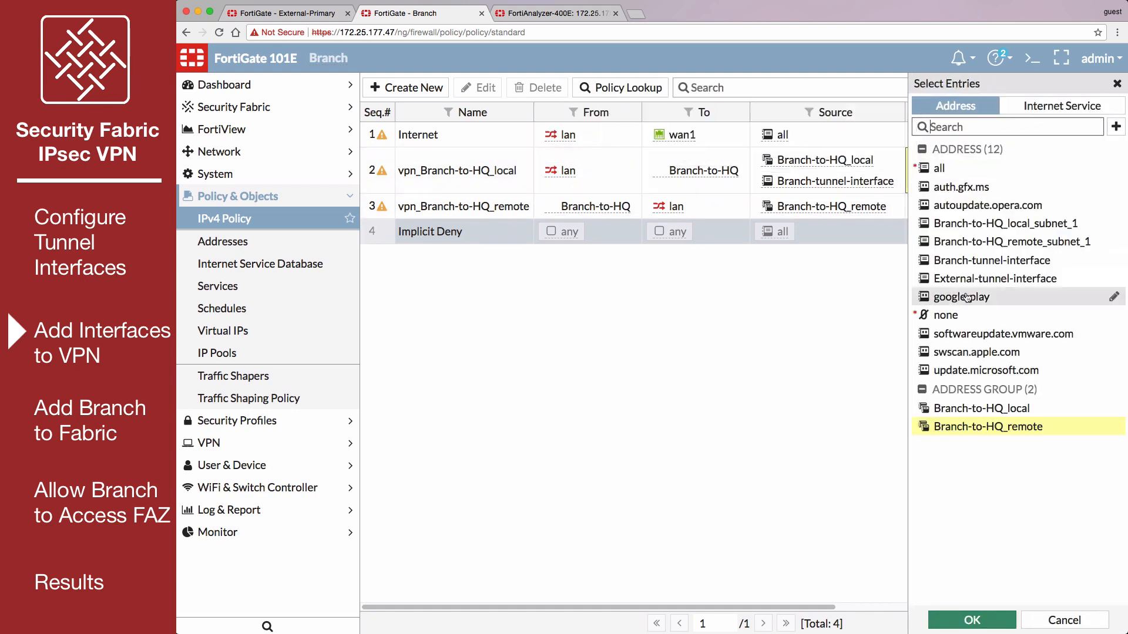
{"action": "left_click", "coordinate": [975, 274]}
{"action": "left_click", "coordinate": [971, 618]}
- In the policy vpn_Branch-to-HQ_remote, add External-tunnel-interface as a source and Branch-tunnel-interface as a destination
{"action": "left_click", "coordinate": [851, 207]}
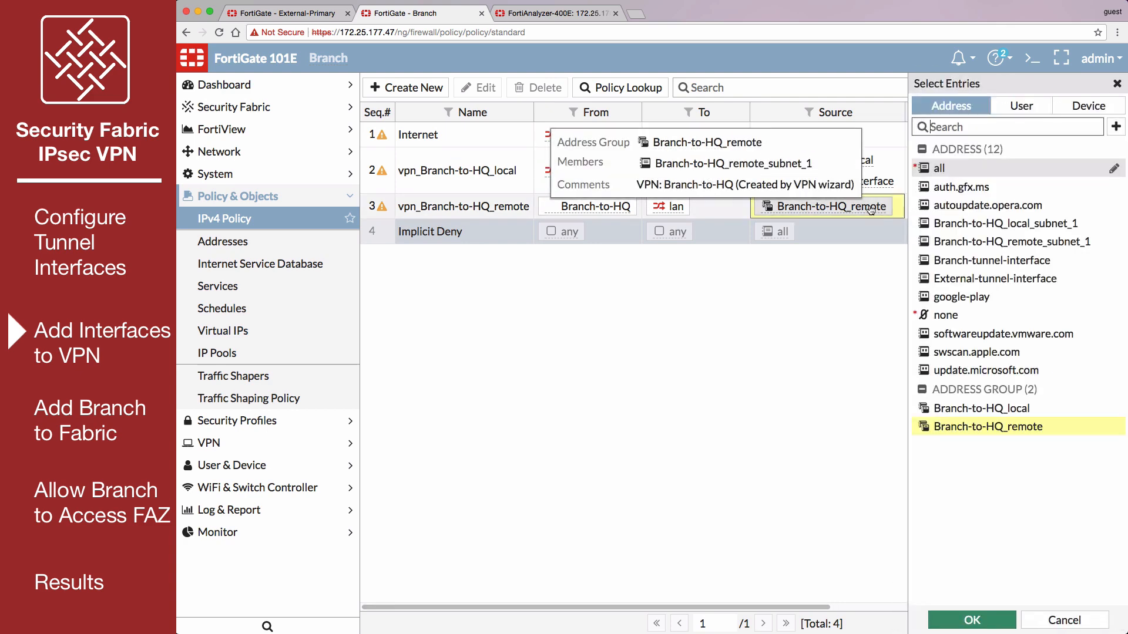
{"action": "left_click", "coordinate": [995, 279]}
{"action": "left_click", "coordinate": [991, 626]}
{"action": "left_click", "coordinate": [999, 218]}
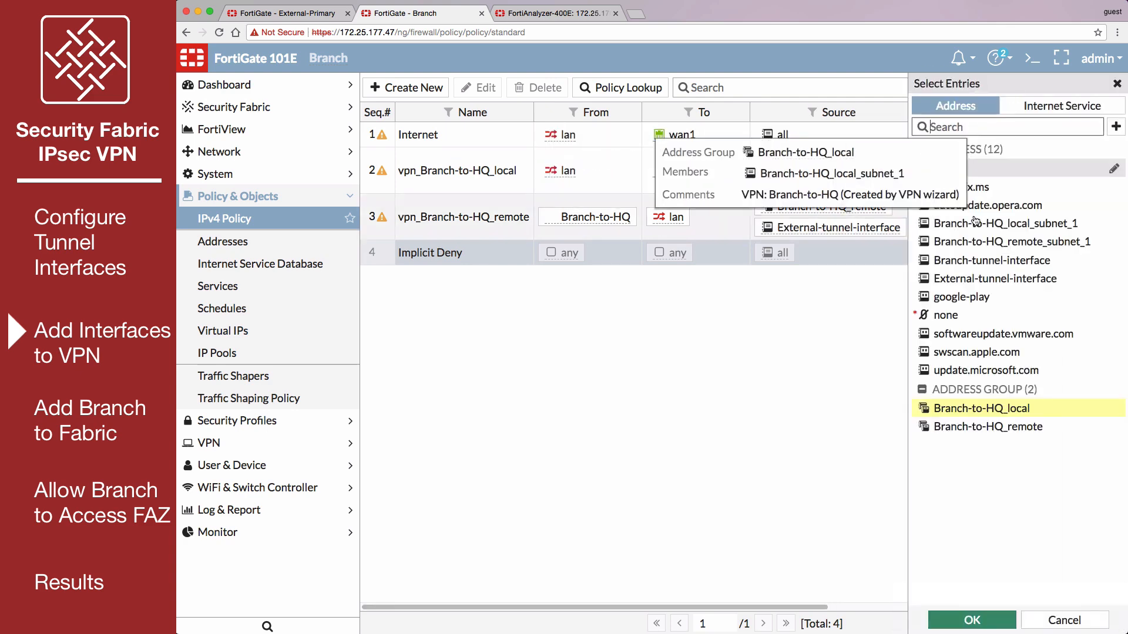
{"action": "left_click", "coordinate": [992, 260]}
{"action": "left_click", "coordinate": [953, 624]}
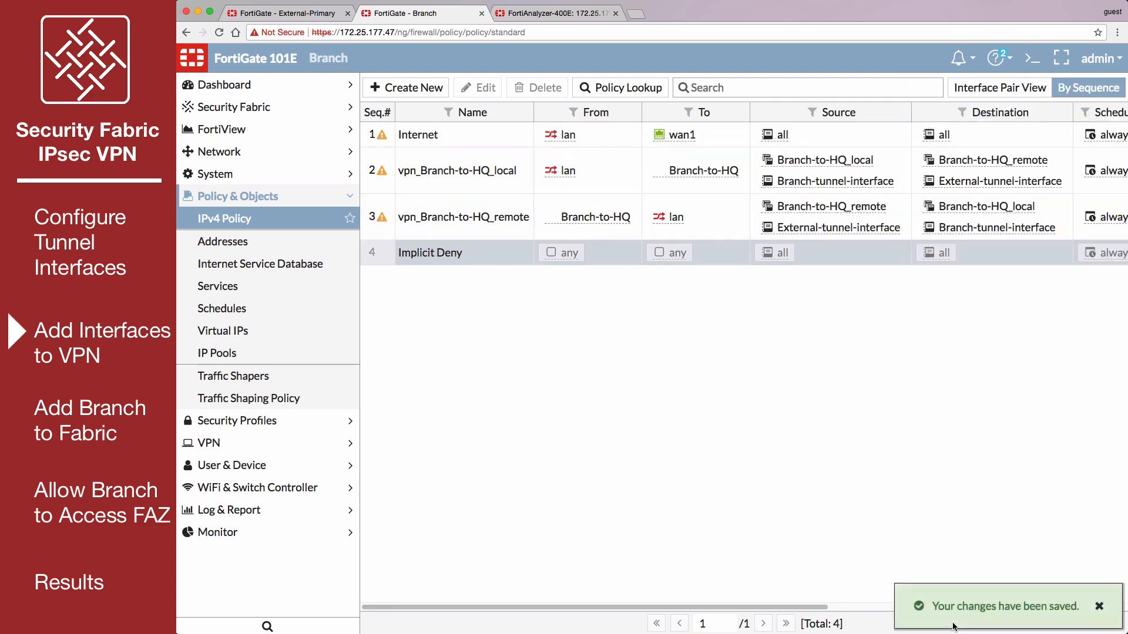
- Bring up the Branch-to-HQ tunnel from the IPsec monitor
{"action": "left_click", "coordinate": [292, 533]}
{"action": "left_click", "coordinate": [278, 449]}
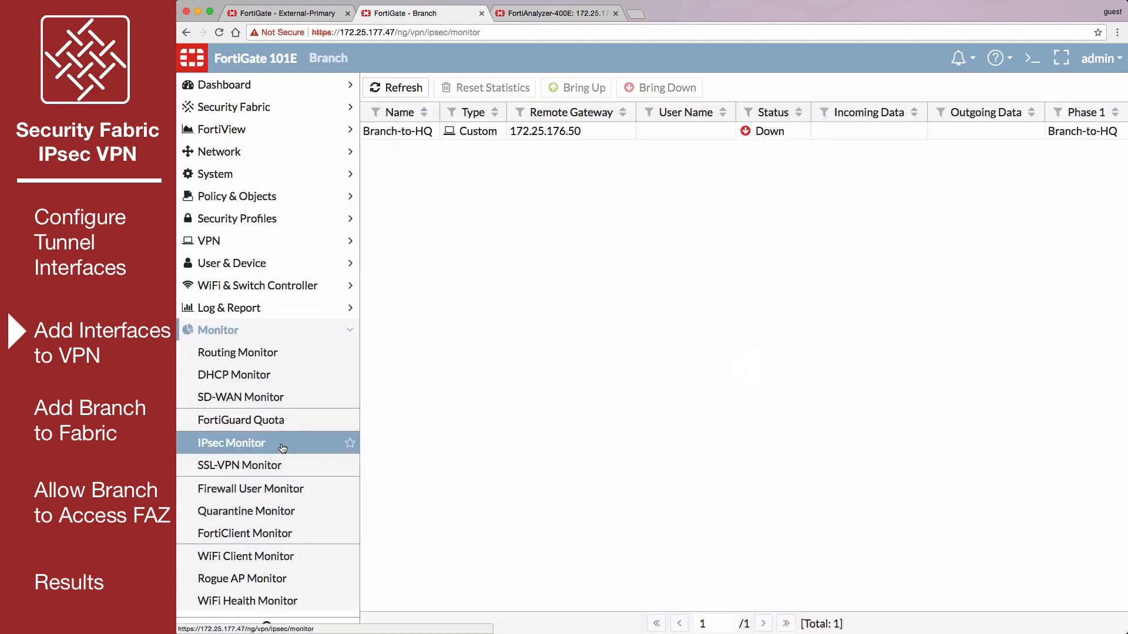
{"action": "right_click", "coordinate": [420, 134]}
{"action": "left_click", "coordinate": [469, 168]}
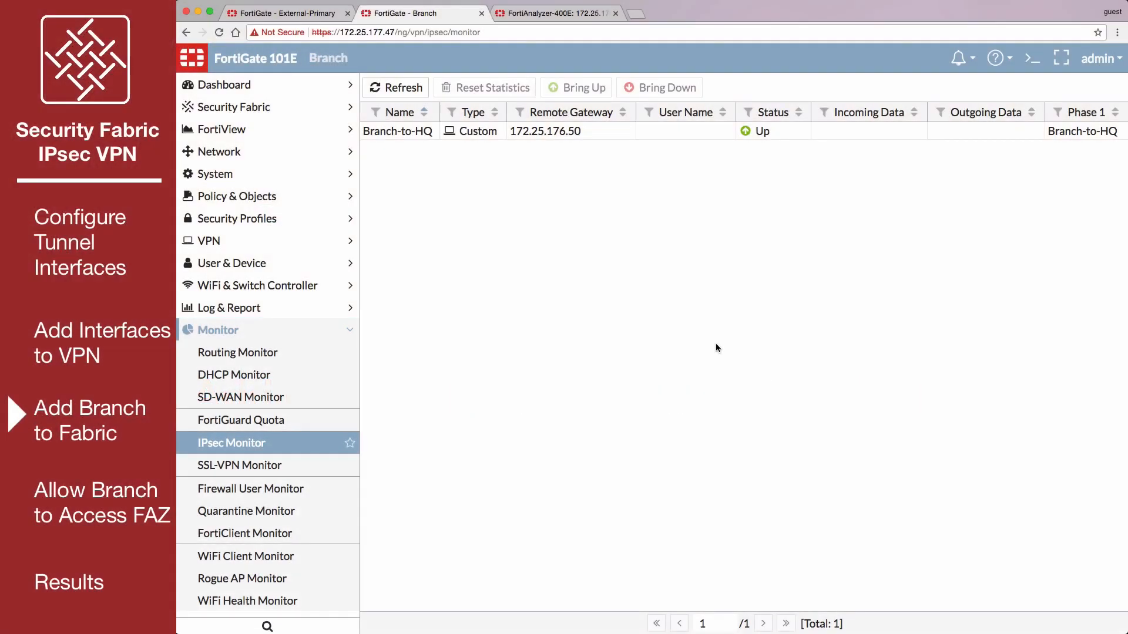
- Enable FortiGate Telemetry in the Security Fabric settings with the group name Office-Security-Fabric, and enter the group password
{"action": "left_click", "coordinate": [251, 106]}
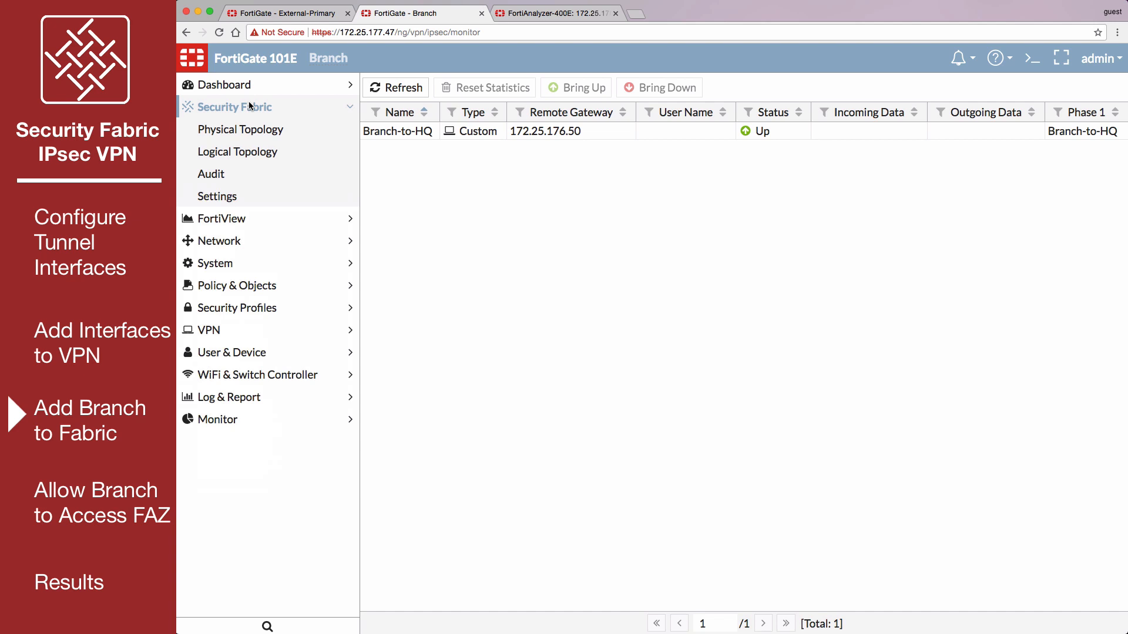
{"action": "left_click", "coordinate": [264, 201]}
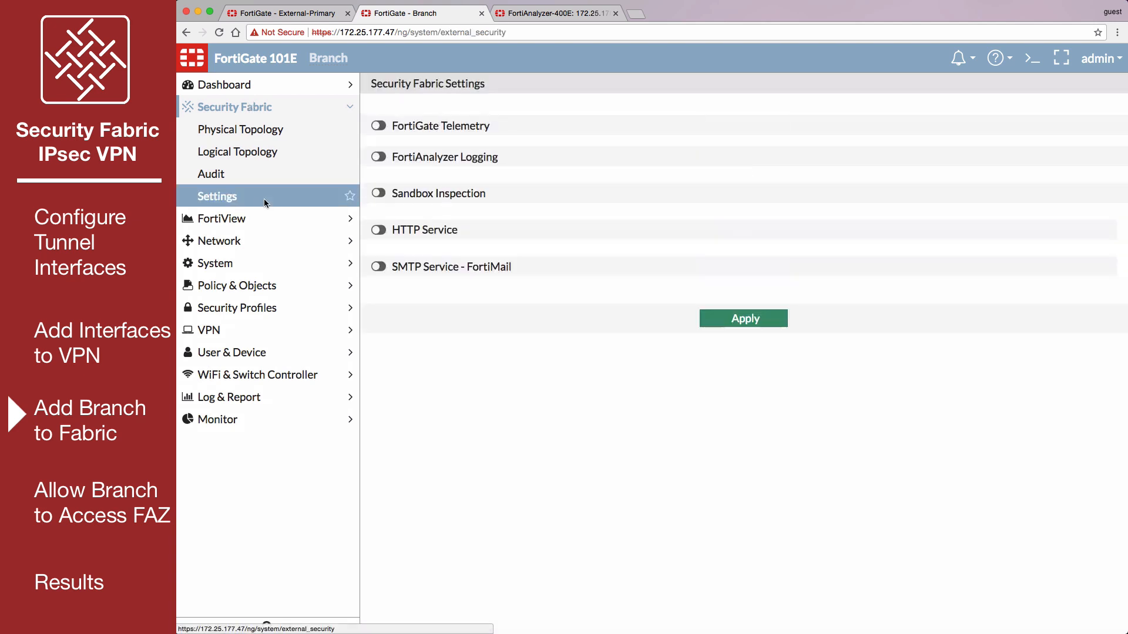
{"action": "left_click", "coordinate": [378, 126]}
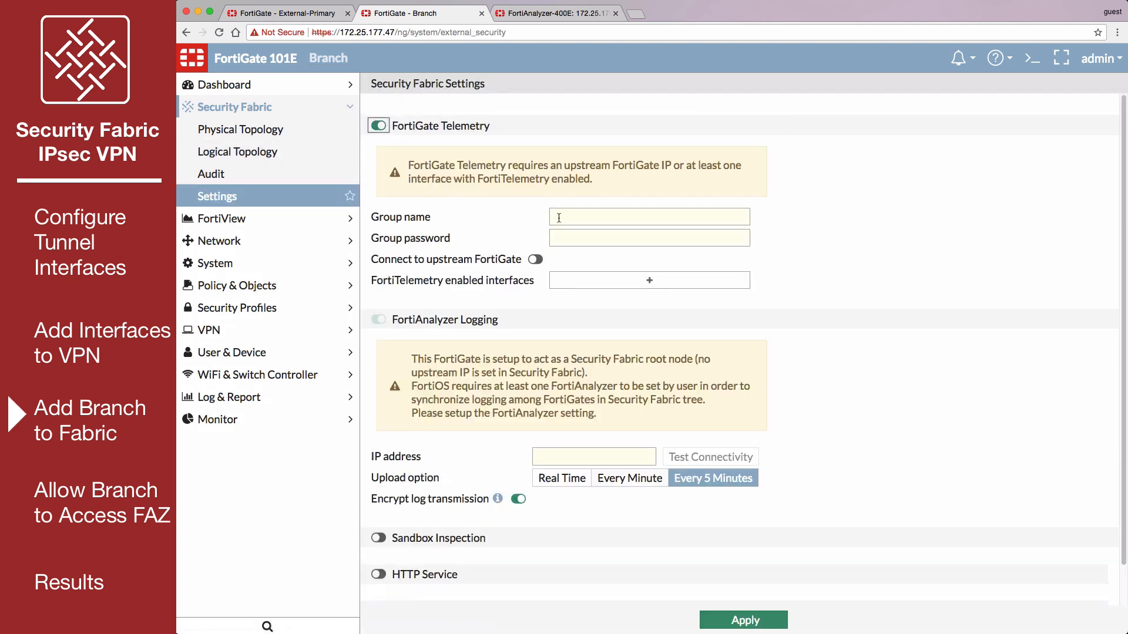
{"action": "left_click", "coordinate": [559, 218]}
{"action": "type", "text": "Office-Security-Fabric"}
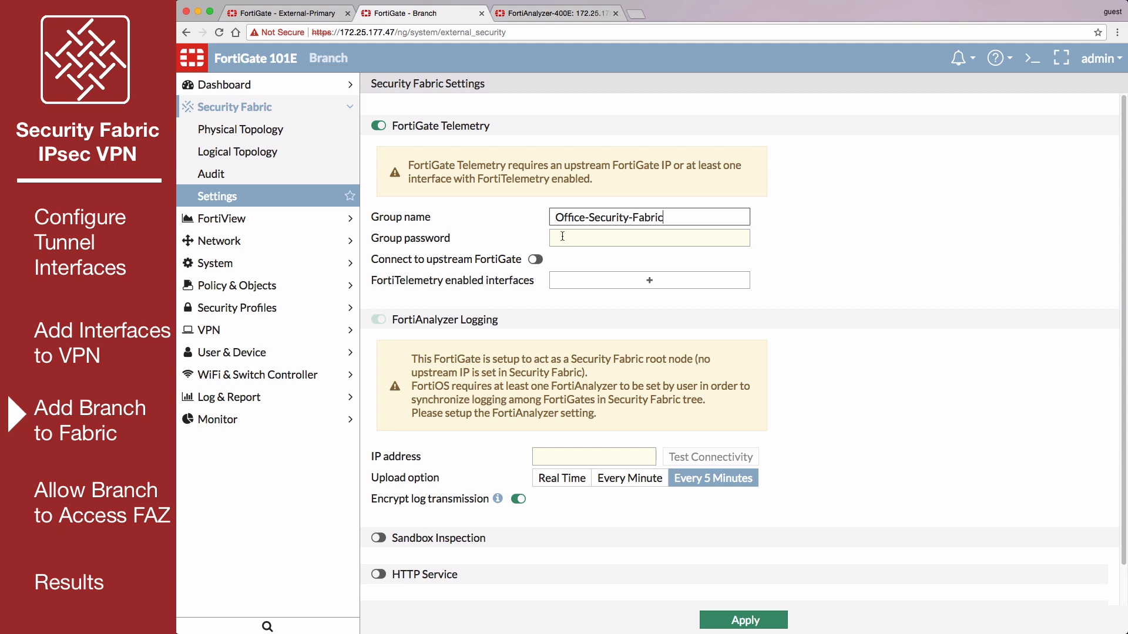
{"action": "left_click", "coordinate": [563, 236]}
{"action": "type", "text": "fortinet"}
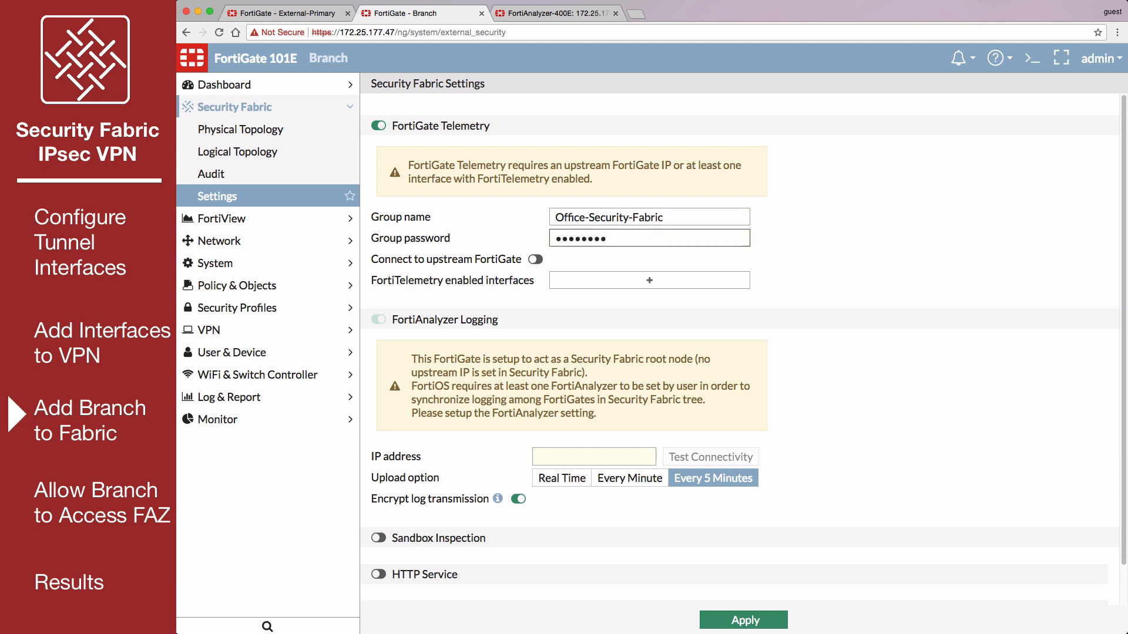
- Enable the connection to an upstream FortiGate and set its FortiGate IP to 1.1.1.1
{"action": "left_click", "coordinate": [535, 259]}
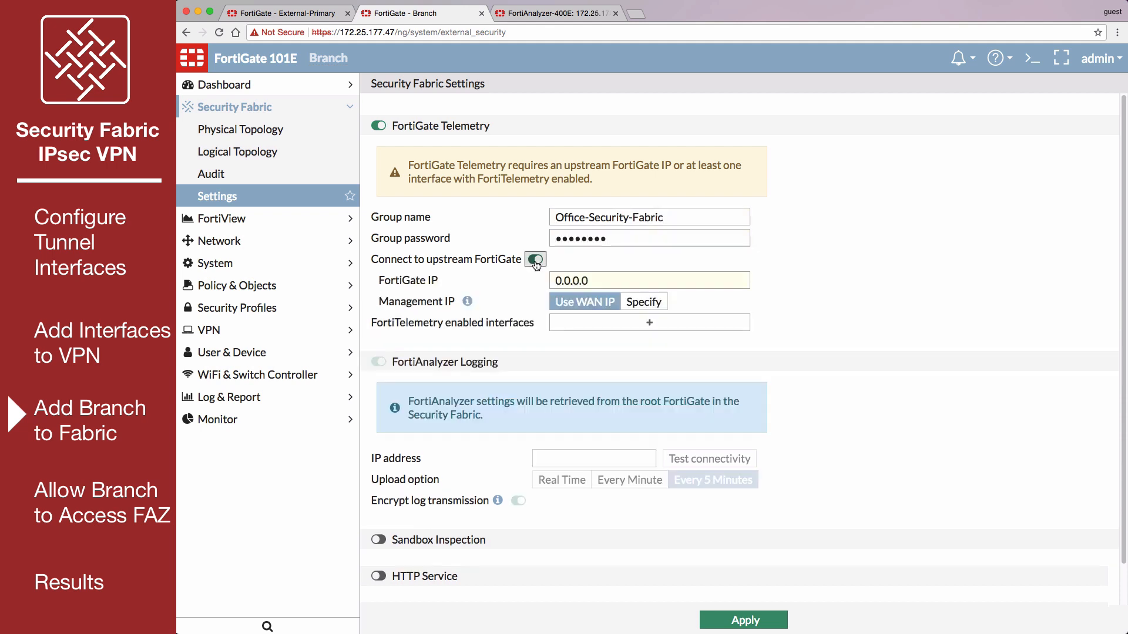
{"action": "double_click", "coordinate": [552, 280]}
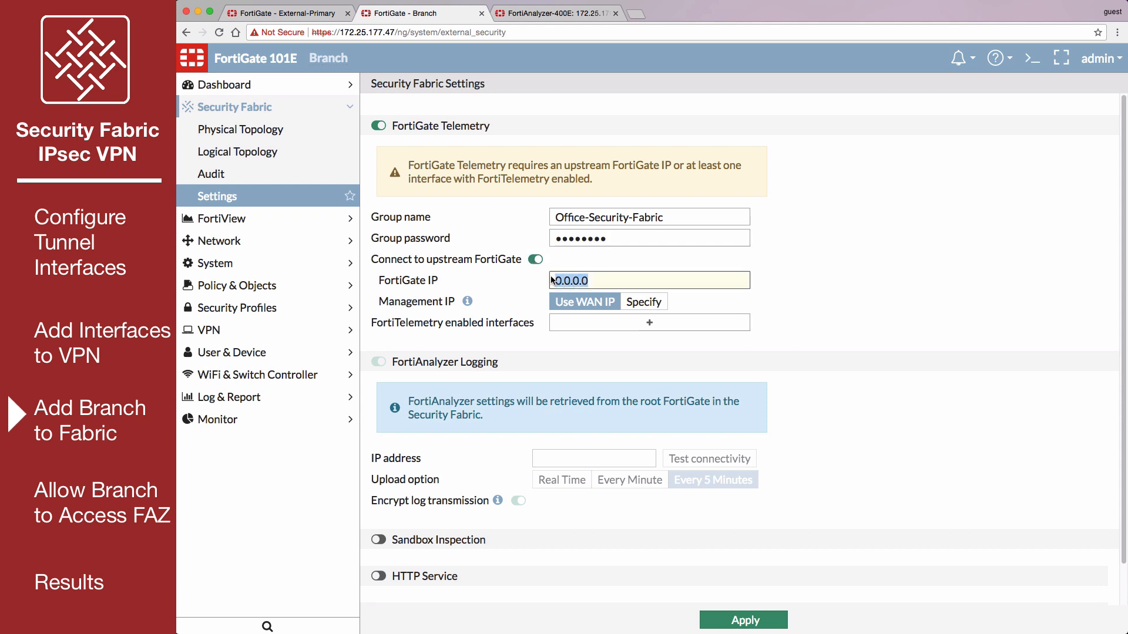
{"action": "type", "text": "1.1.1.1"}
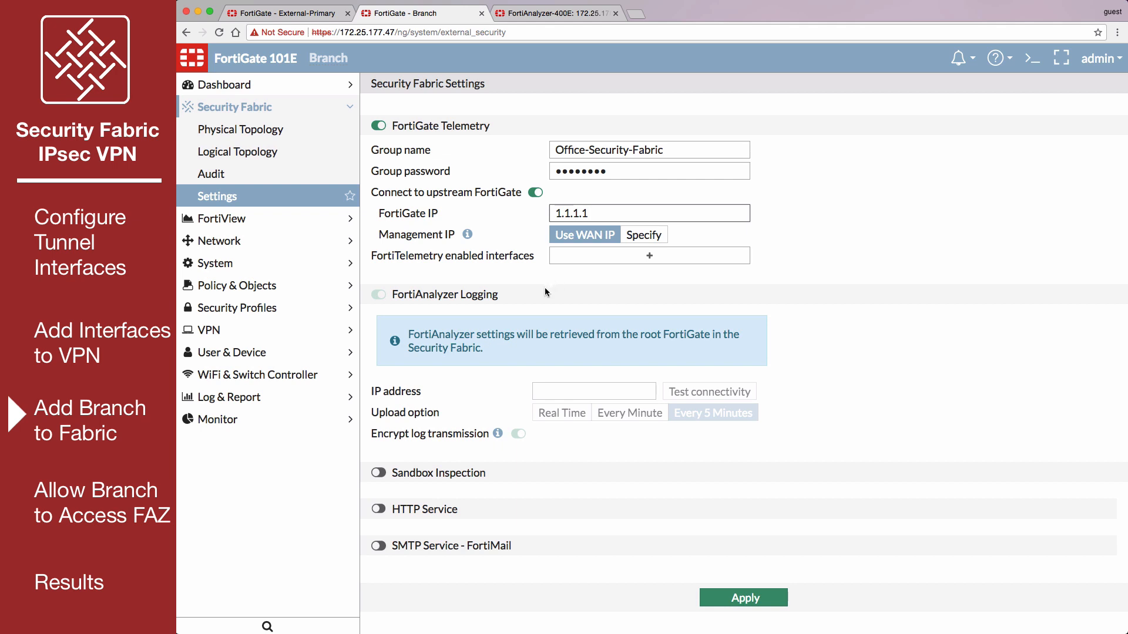
- Add lan as a FortiTelemetry enabled interface, apply the Security Fabric settings, and view the logical topology
{"action": "left_click", "coordinate": [565, 261]}
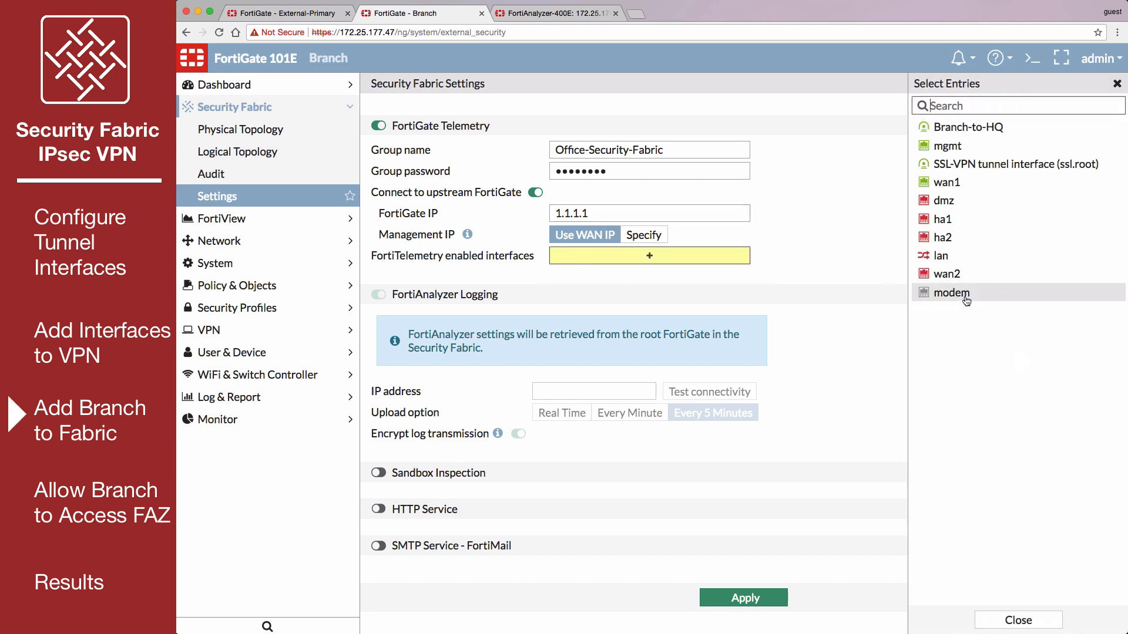
{"action": "left_click", "coordinate": [939, 256]}
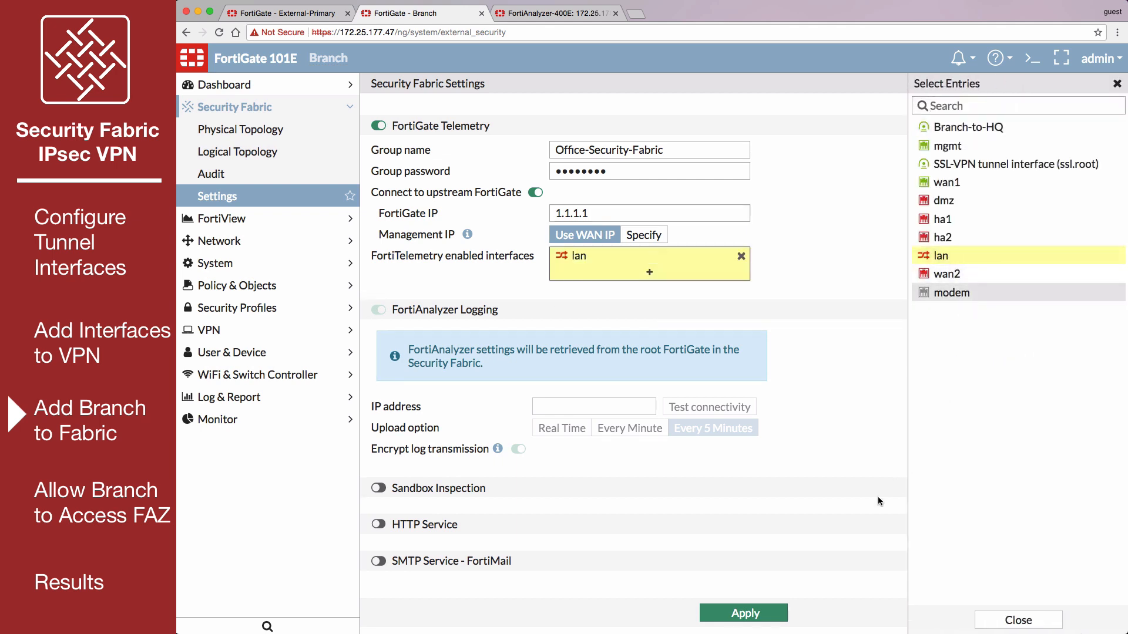
{"action": "left_click", "coordinate": [768, 613]}
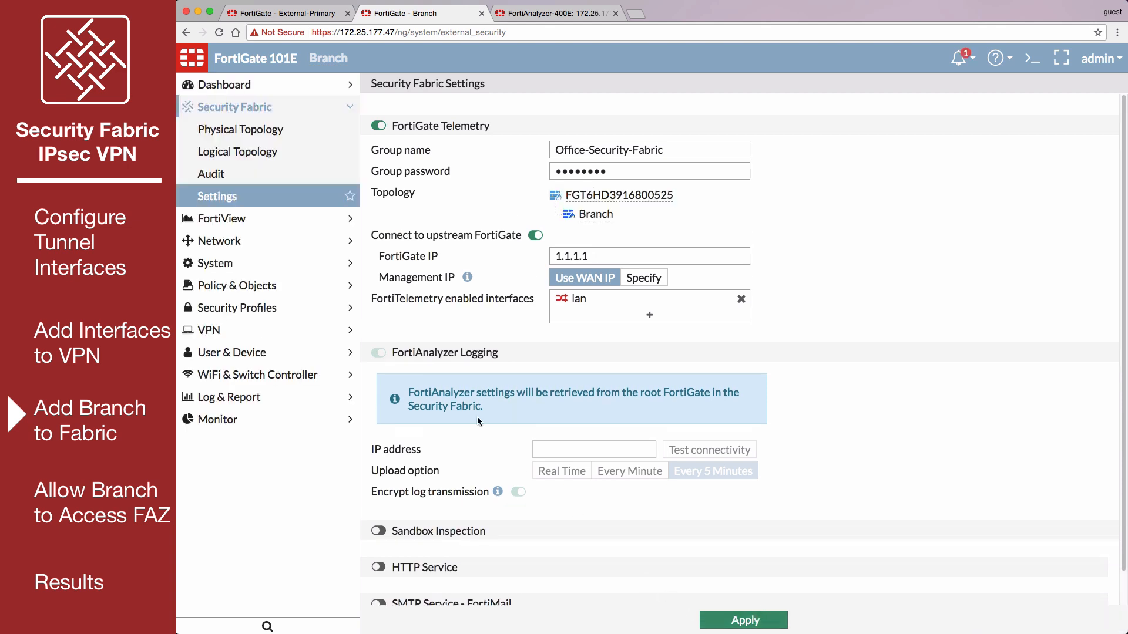
{"action": "left_click", "coordinate": [292, 156]}
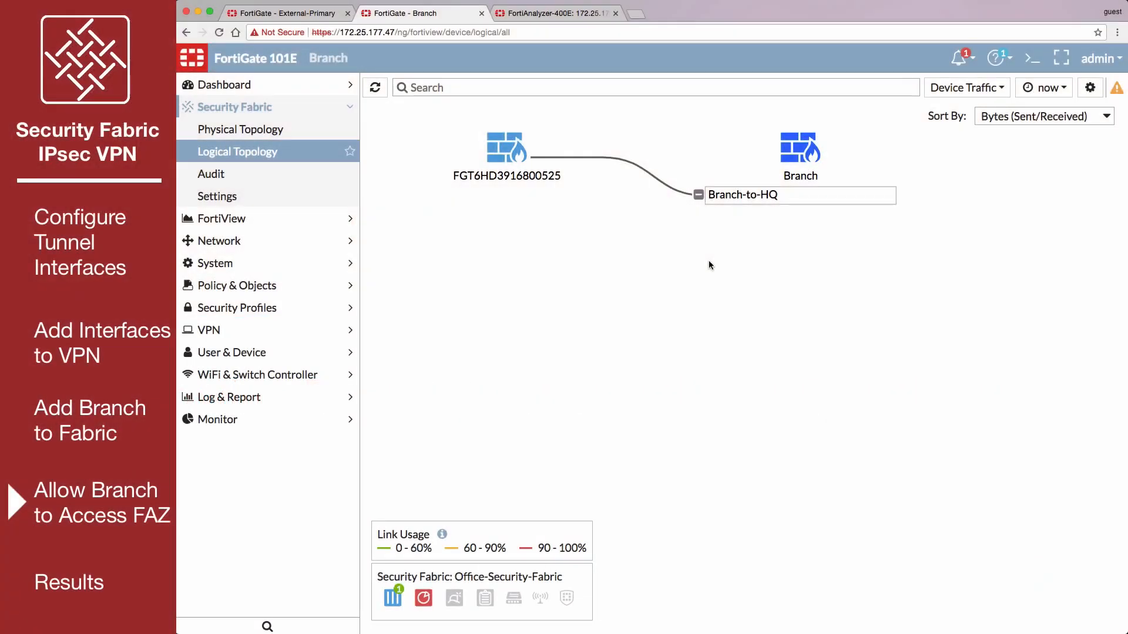
- Create an address named FAZ with subnet 192.168.55.10/32 and static route configuration enabled
{"action": "left_click", "coordinate": [335, 287]}
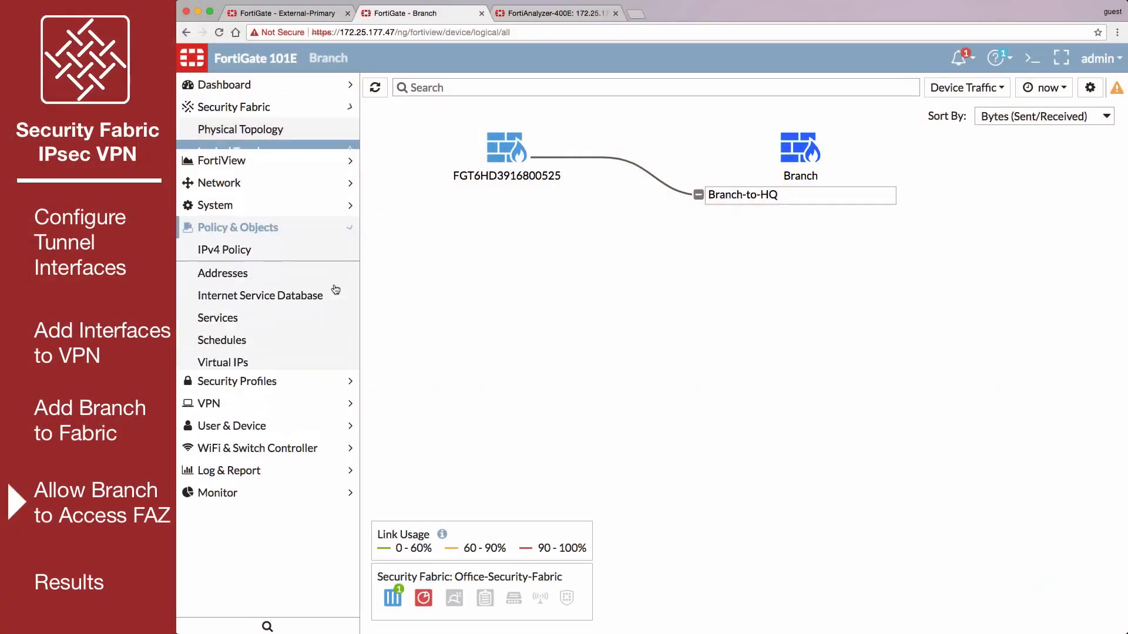
{"action": "left_click", "coordinate": [316, 241]}
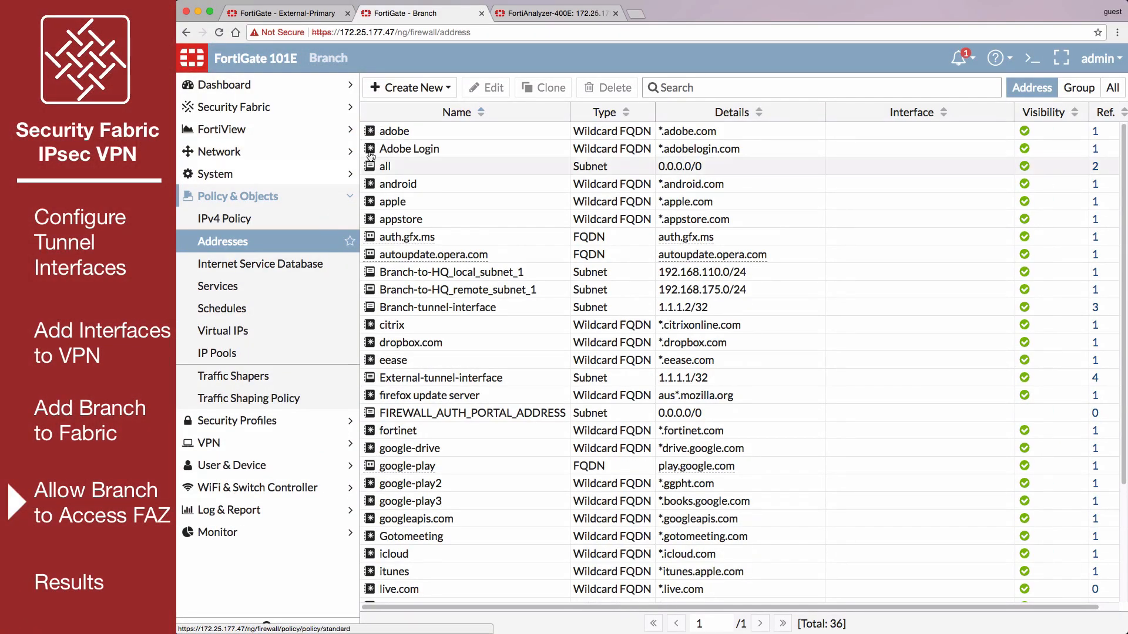
{"action": "left_click", "coordinate": [436, 89]}
{"action": "left_click", "coordinate": [434, 111]}
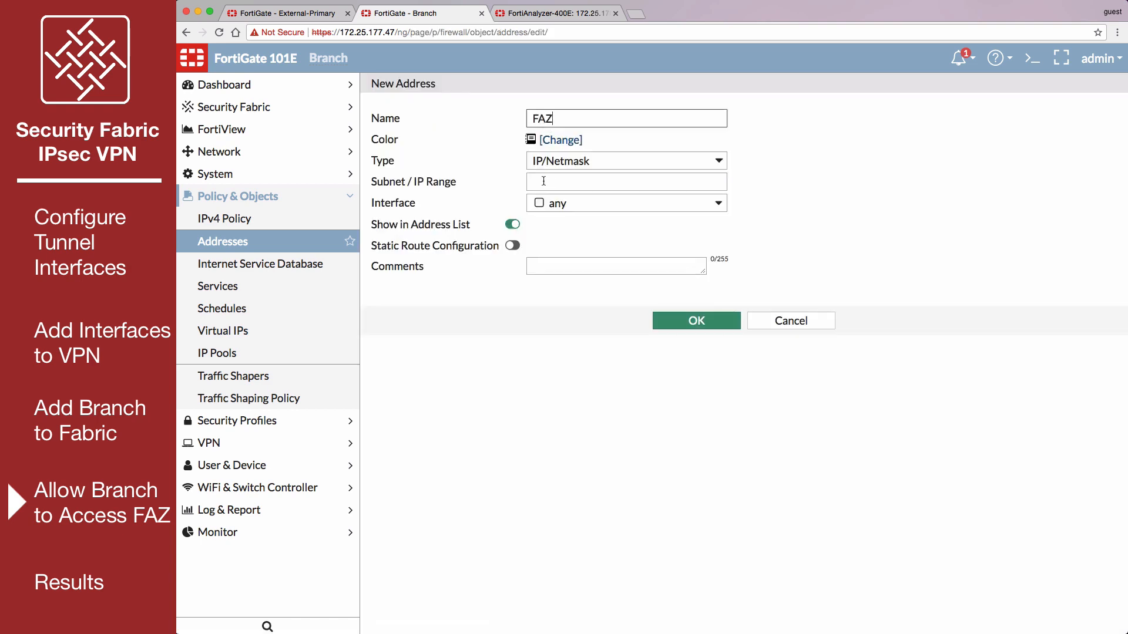
{"action": "left_click", "coordinate": [544, 181]}
{"action": "type", "text": "192.168.55.10"}
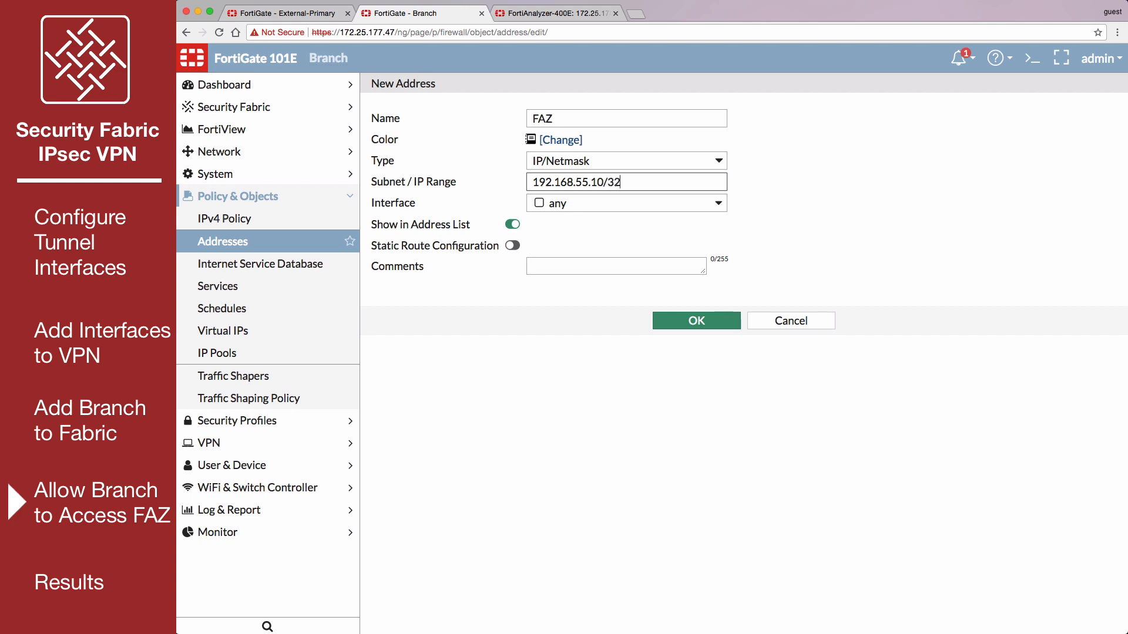
{"action": "type", "text": "/32"}
{"action": "left_click", "coordinate": [512, 245]}
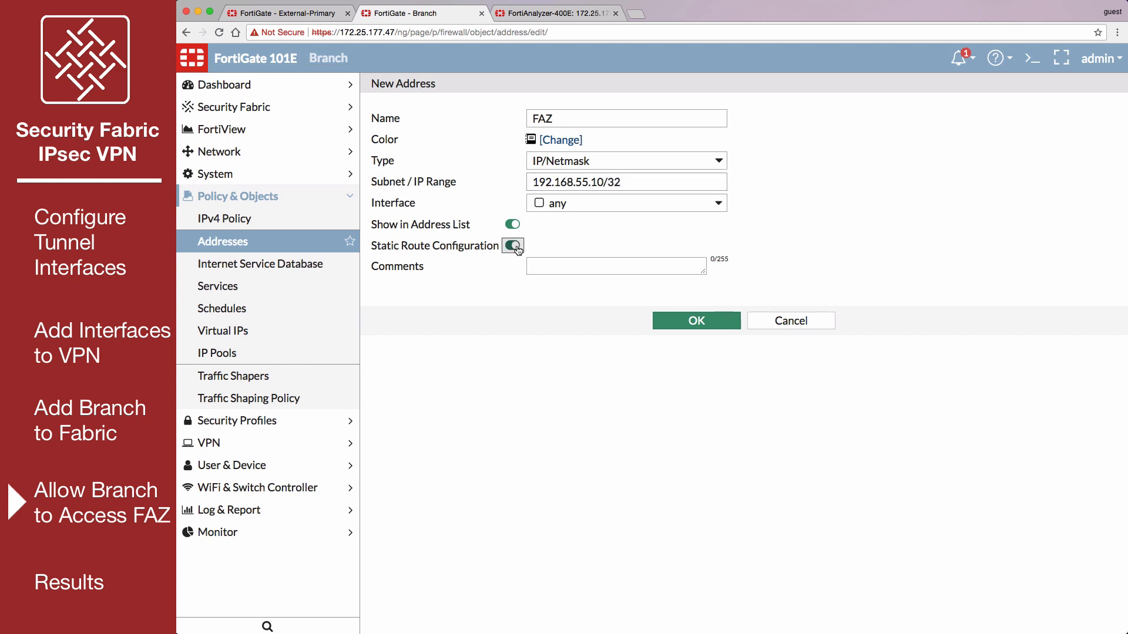
{"action": "left_click", "coordinate": [686, 324]}
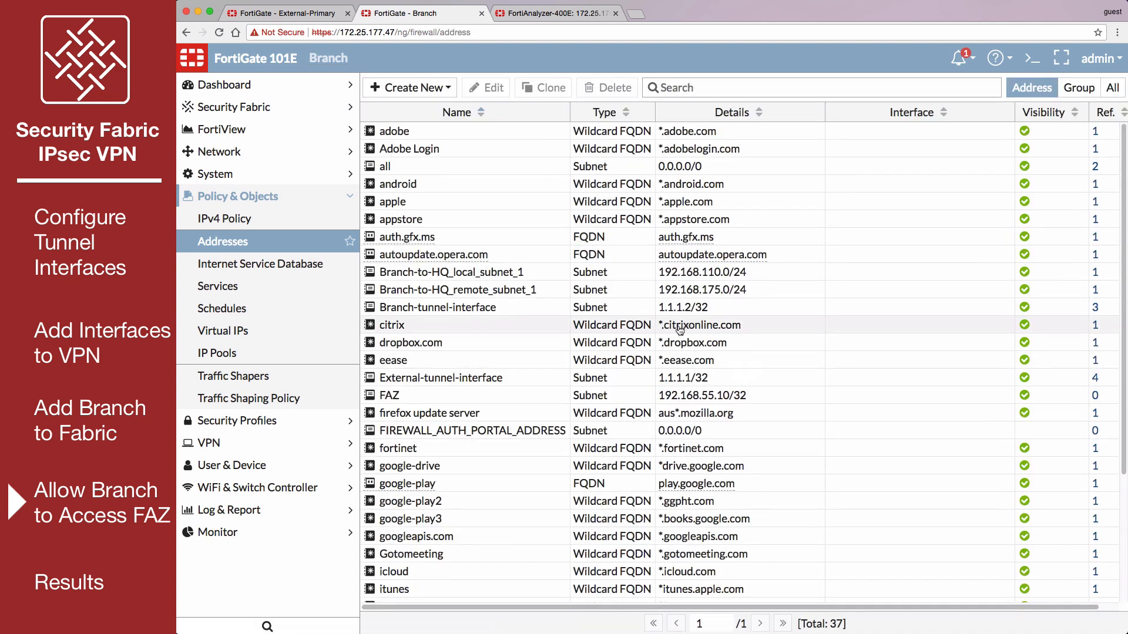
- Edit the Branch-to-HQ IPsec tunnel and add a phase 2 selector named Branch-to-FAZ
{"action": "left_click", "coordinate": [326, 443]}
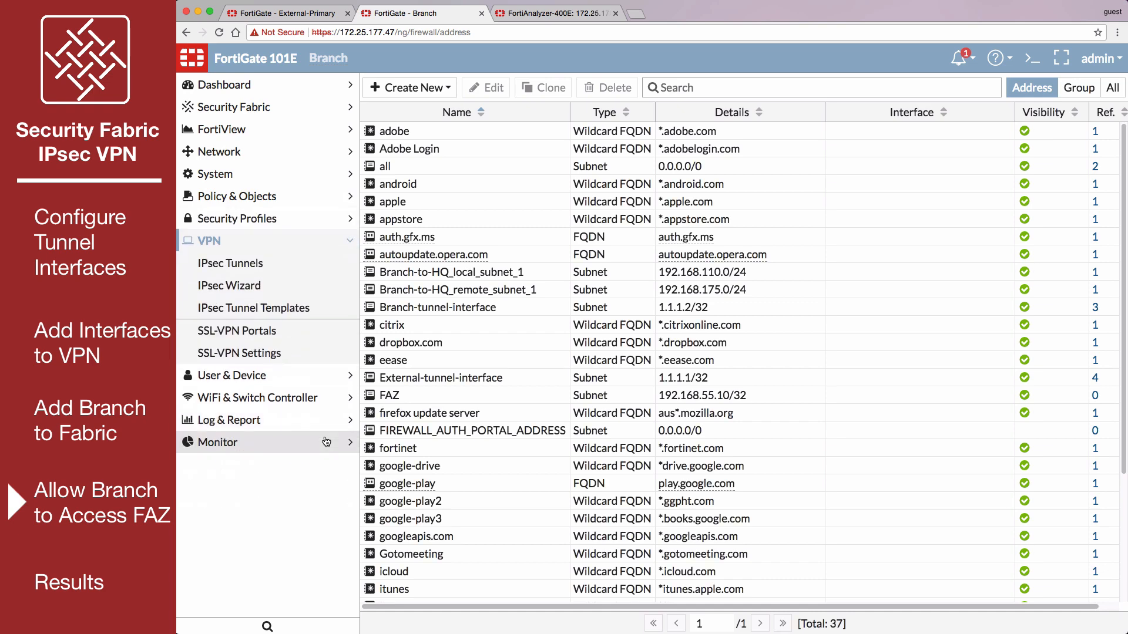
{"action": "left_click", "coordinate": [291, 263]}
{"action": "double_click", "coordinate": [474, 133]}
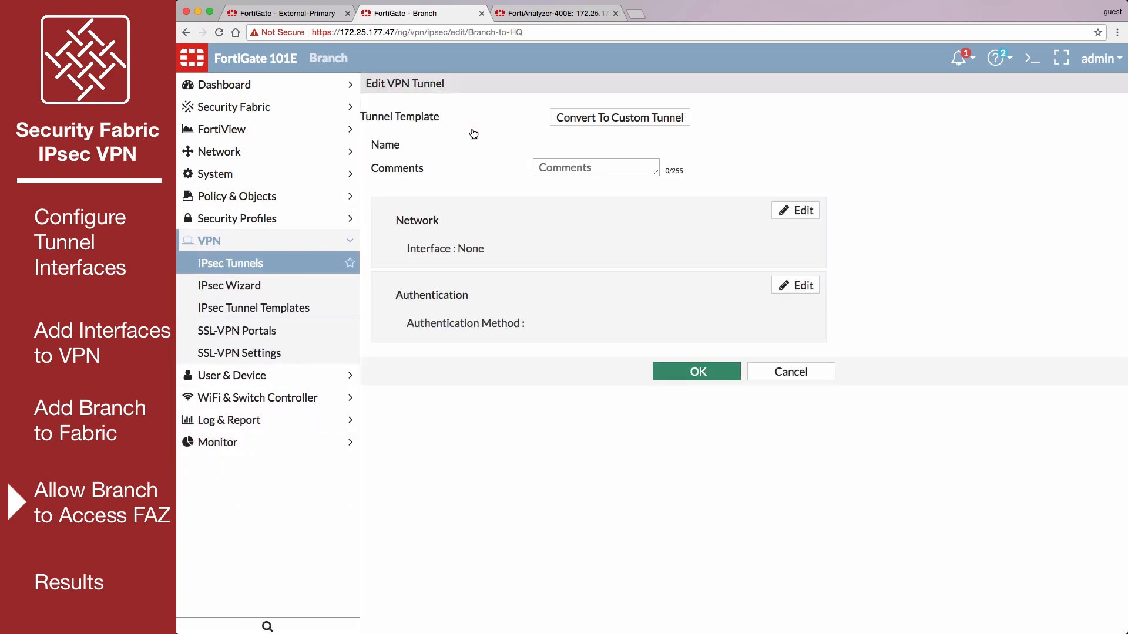
{"action": "scroll", "coordinate": [763, 468], "scroll_direction": "down", "scroll_amount": 2}
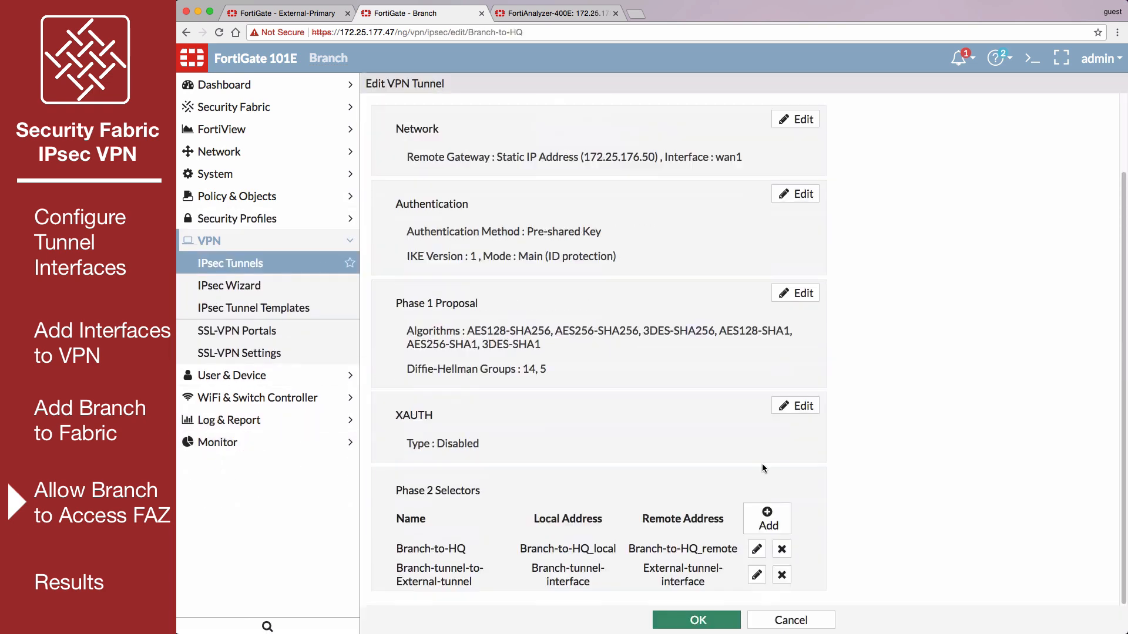
{"action": "left_click", "coordinate": [767, 520]}
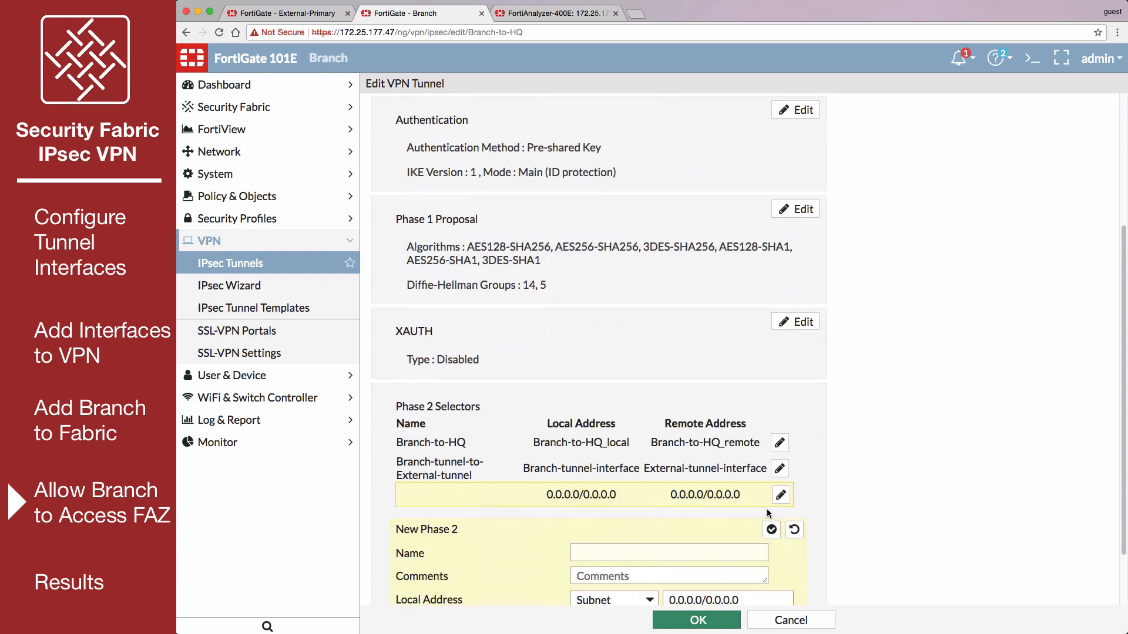
{"action": "left_click", "coordinate": [691, 486]}
{"action": "type", "text": "Branch-to-FAZ"}
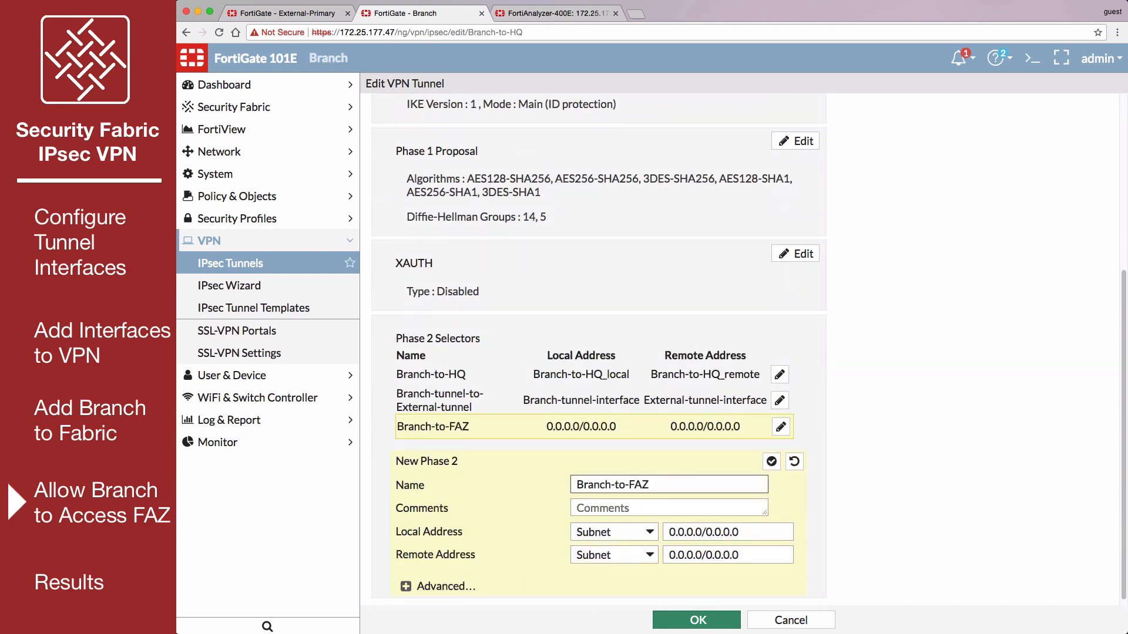
- Set the Branch-to-FAZ selector's local named address to Branch-tunnel-interface and remote named address to FAZ, and save the tunnel
{"action": "left_click", "coordinate": [646, 533]}
{"action": "left_click", "coordinate": [614, 576]}
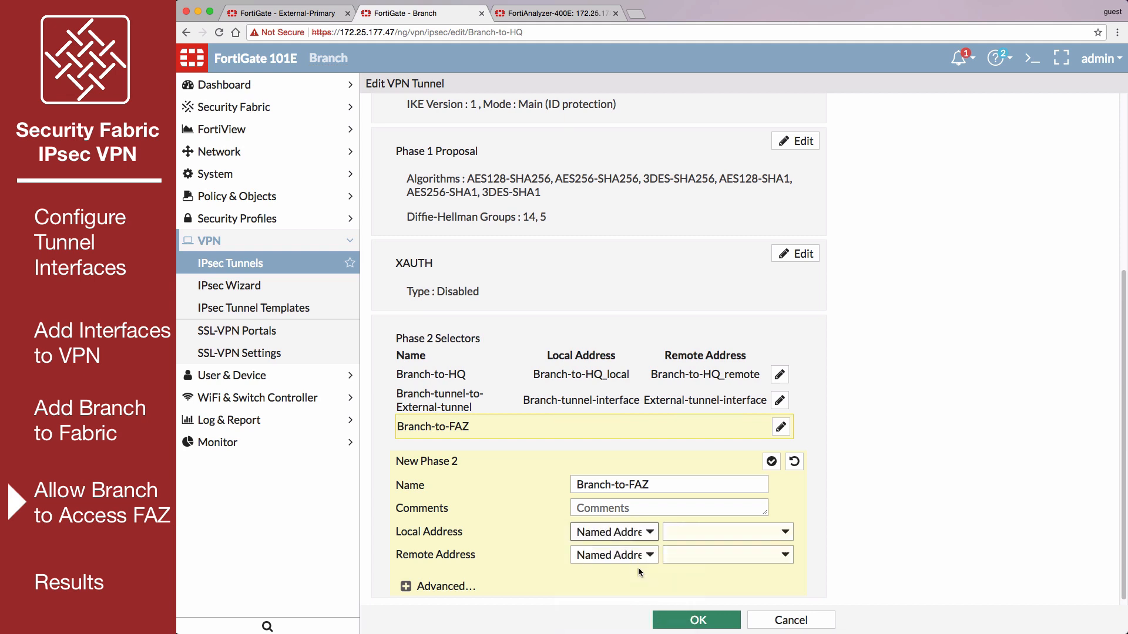
{"action": "left_click", "coordinate": [695, 533]}
{"action": "left_click", "coordinate": [713, 600]}
{"action": "left_click", "coordinate": [726, 555]}
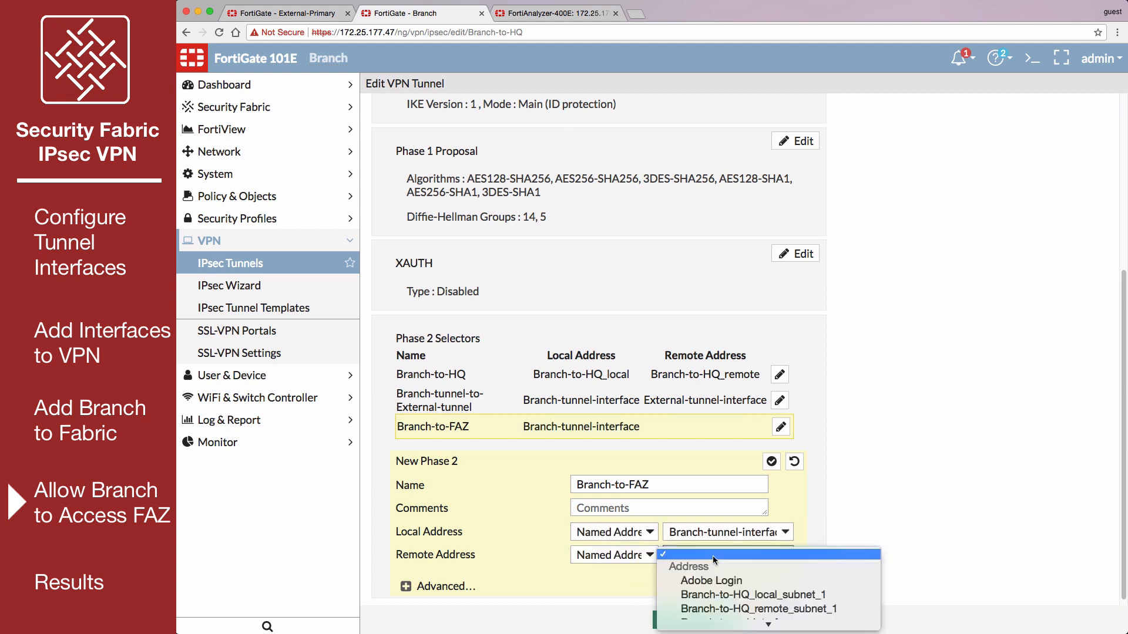
{"action": "left_click", "coordinate": [716, 595]}
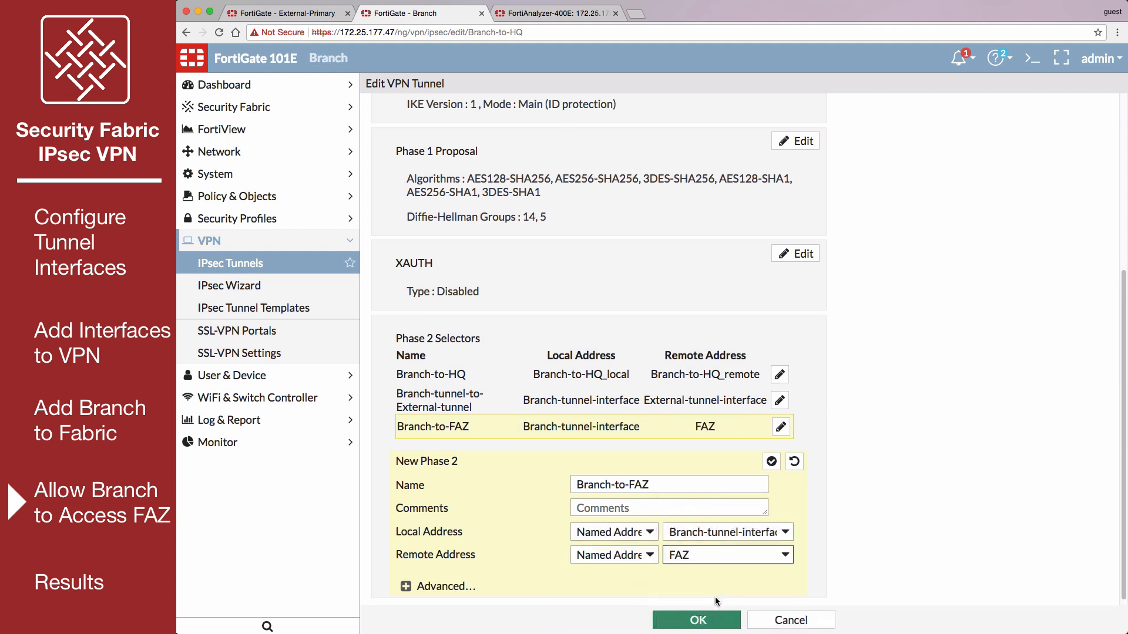
{"action": "left_click", "coordinate": [705, 620]}
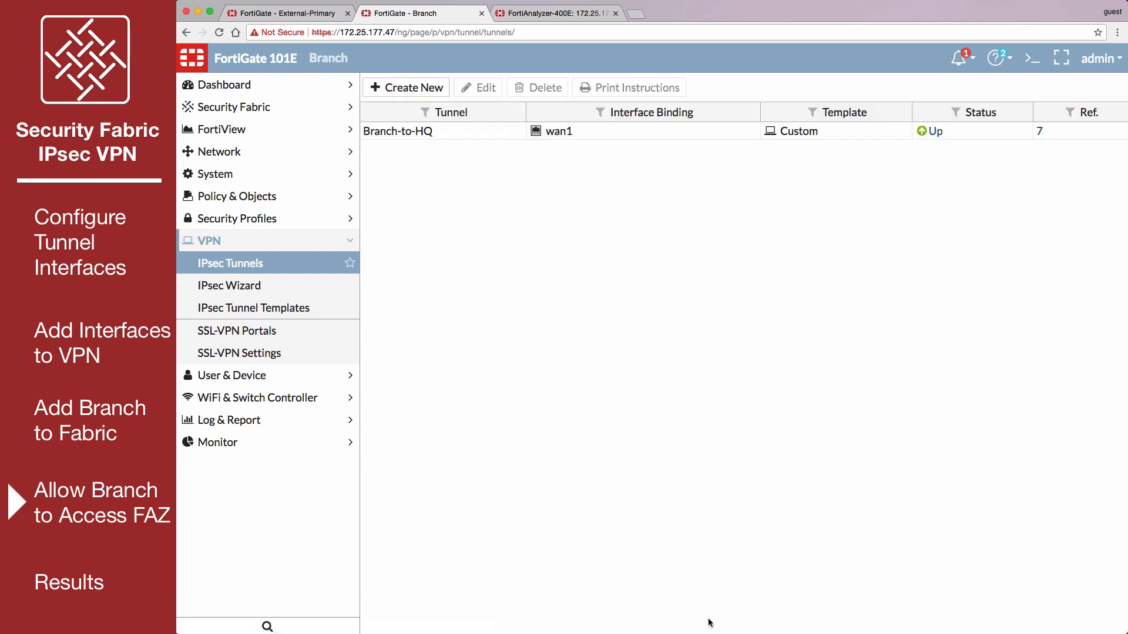
- Create a static route on Branch to the named address FAZ using the Branch-to-HQ device
{"action": "left_click", "coordinate": [324, 158]}
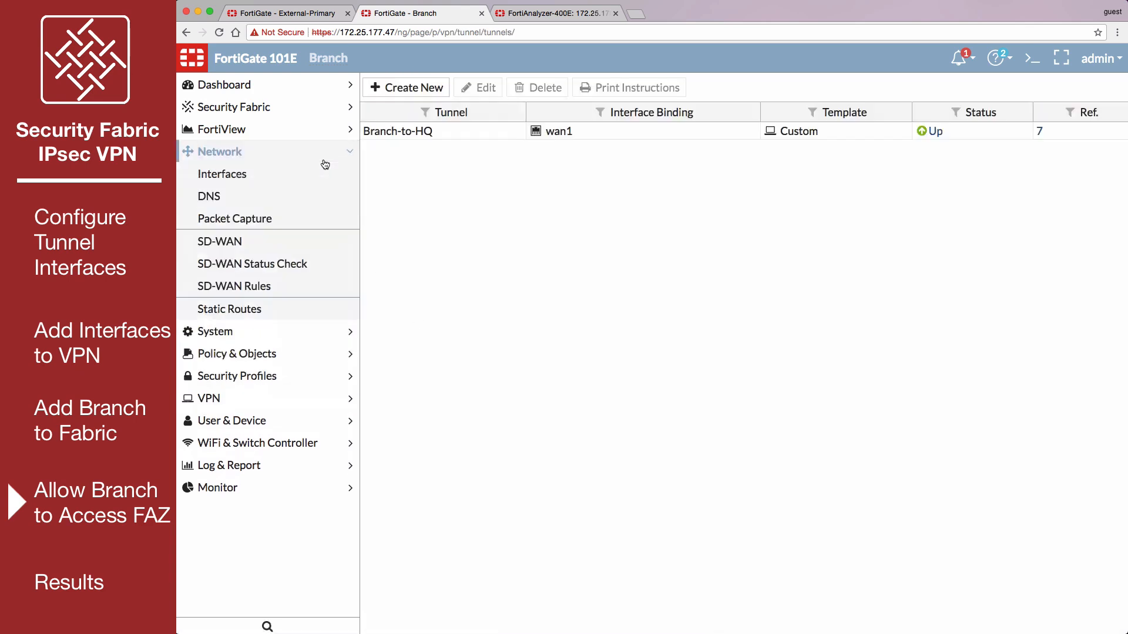
{"action": "left_click", "coordinate": [283, 308]}
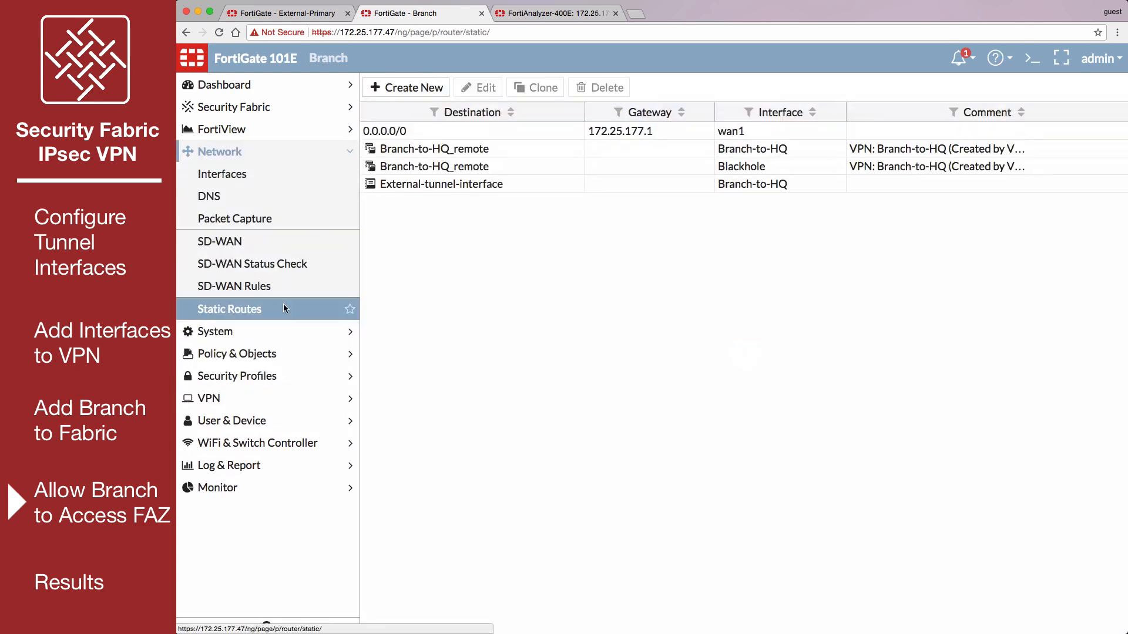
{"action": "left_click", "coordinate": [396, 89]}
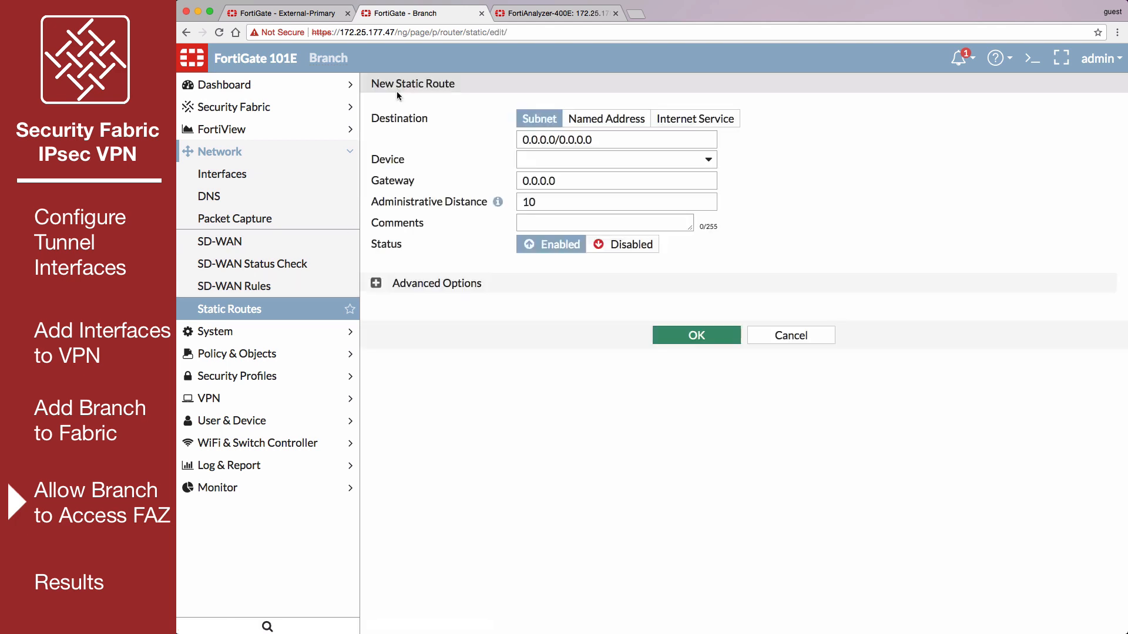
{"action": "left_click", "coordinate": [601, 118]}
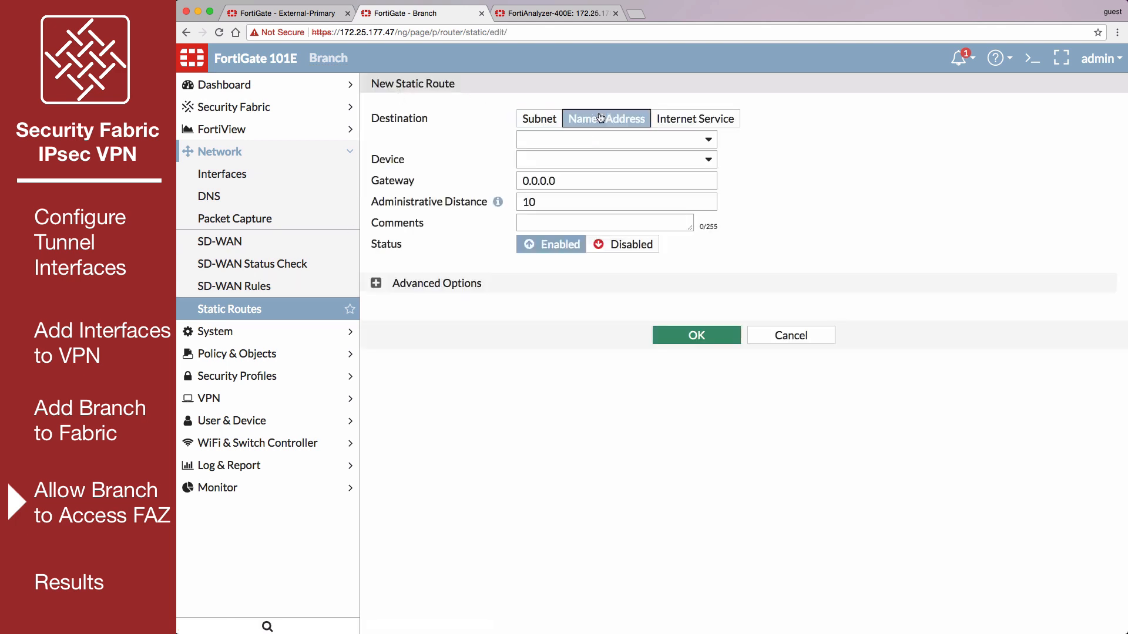
{"action": "left_click", "coordinate": [625, 140]}
{"action": "left_click", "coordinate": [593, 256]}
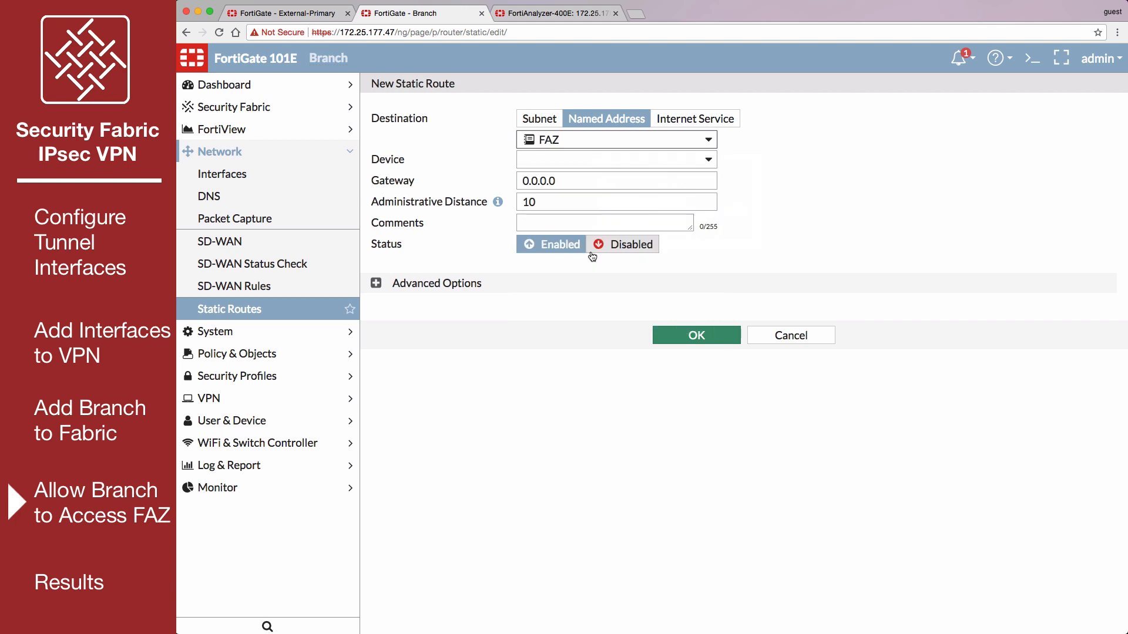
{"action": "left_click", "coordinate": [603, 164]}
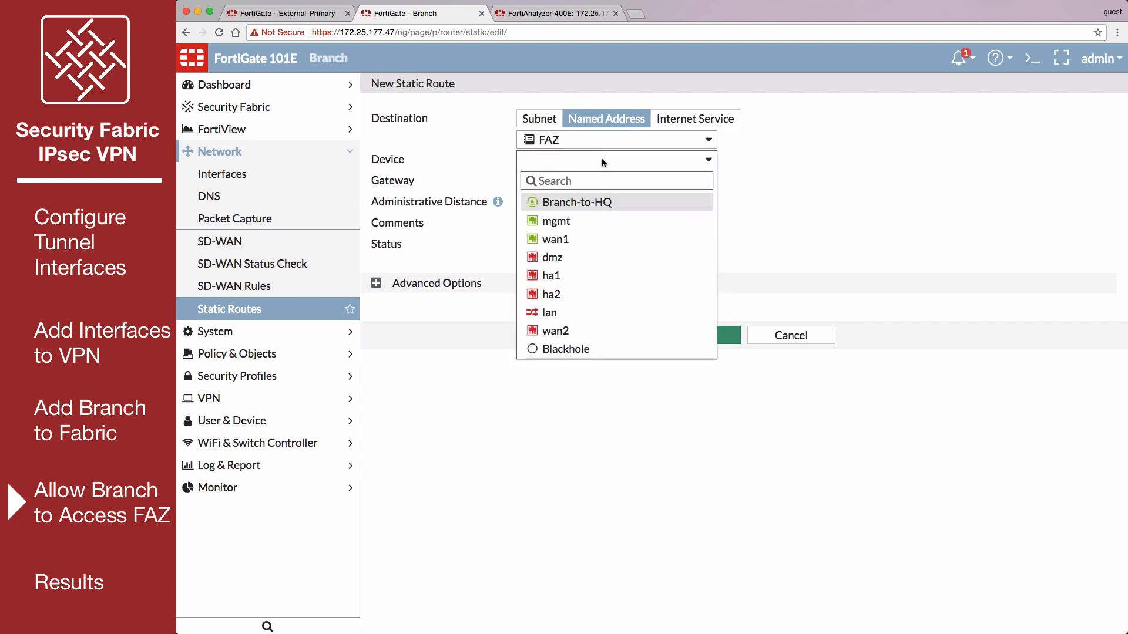
{"action": "left_click", "coordinate": [623, 203]}
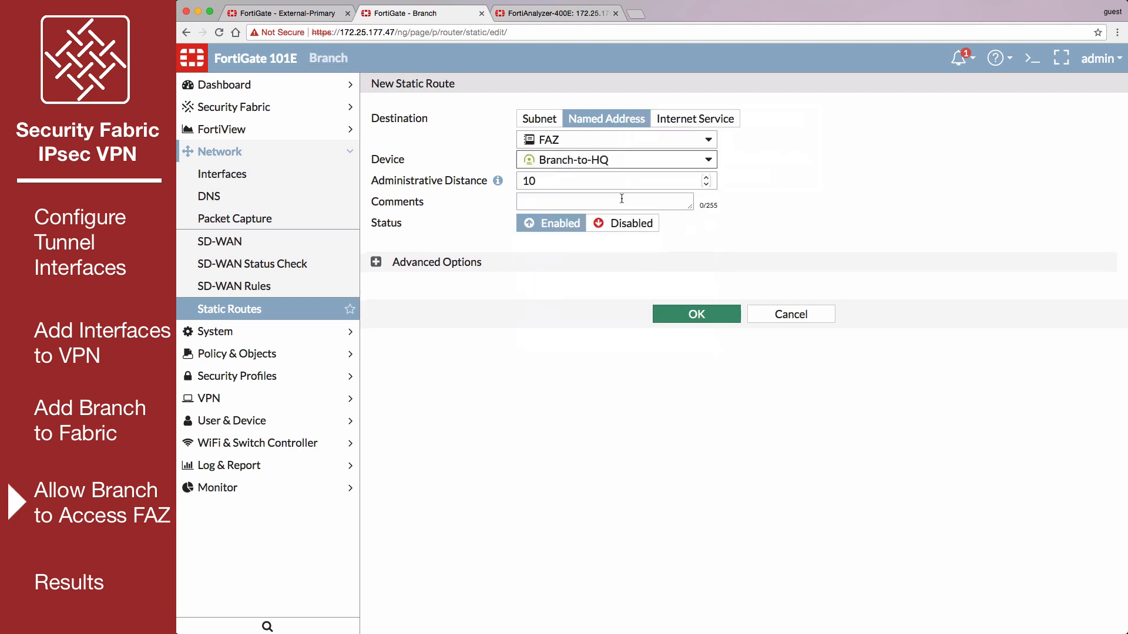
{"action": "left_click", "coordinate": [672, 317]}
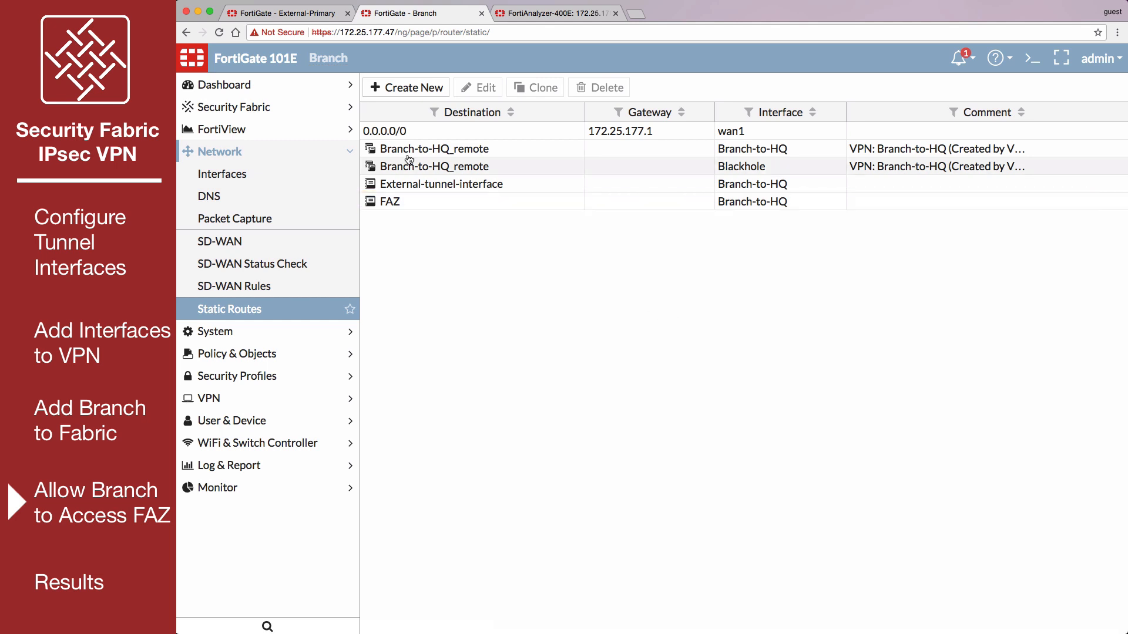
- Switch to the External-Primary FortiGate and create an address named FAZ with subnet 192.168.55.10/32
{"action": "left_click", "coordinate": [293, 14]}
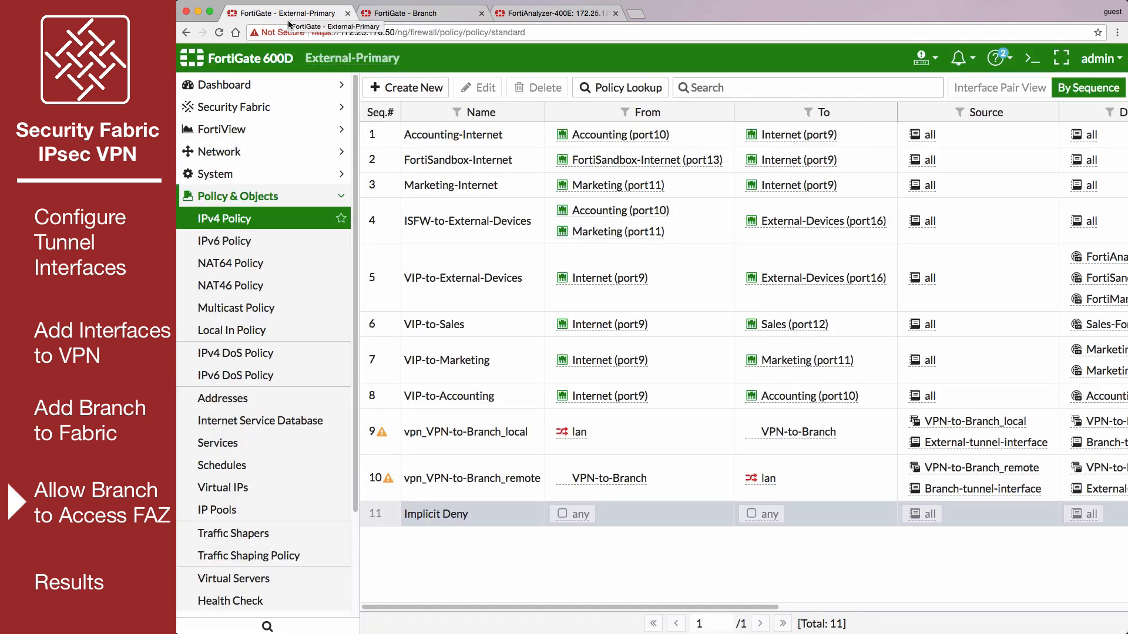
{"action": "left_click", "coordinate": [269, 402]}
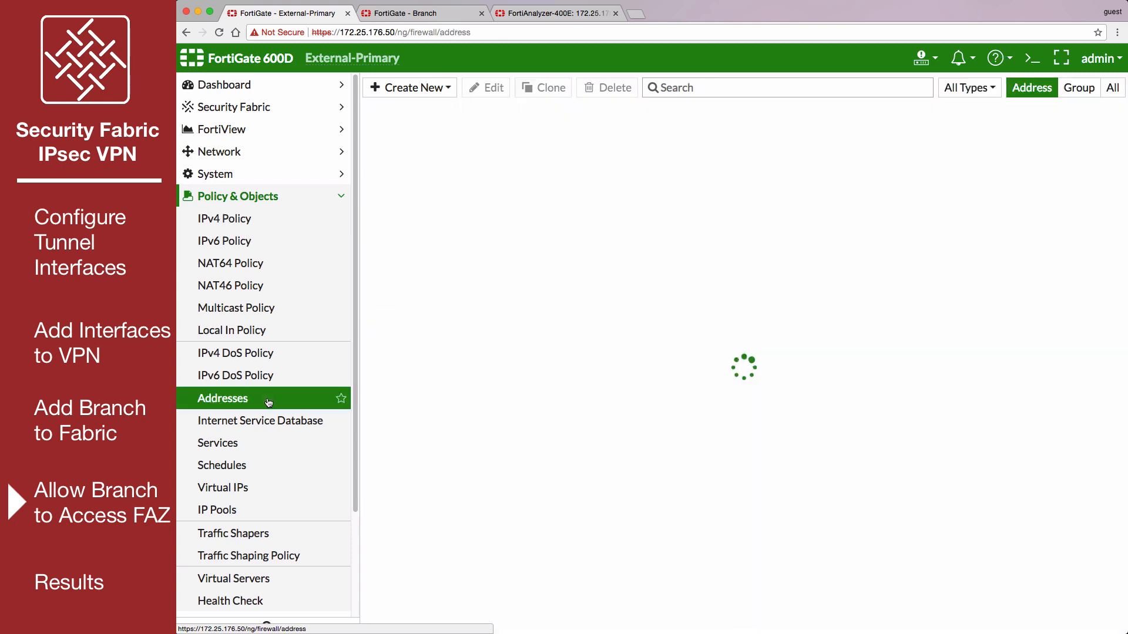
{"action": "left_click", "coordinate": [445, 88]}
{"action": "left_click", "coordinate": [446, 109]}
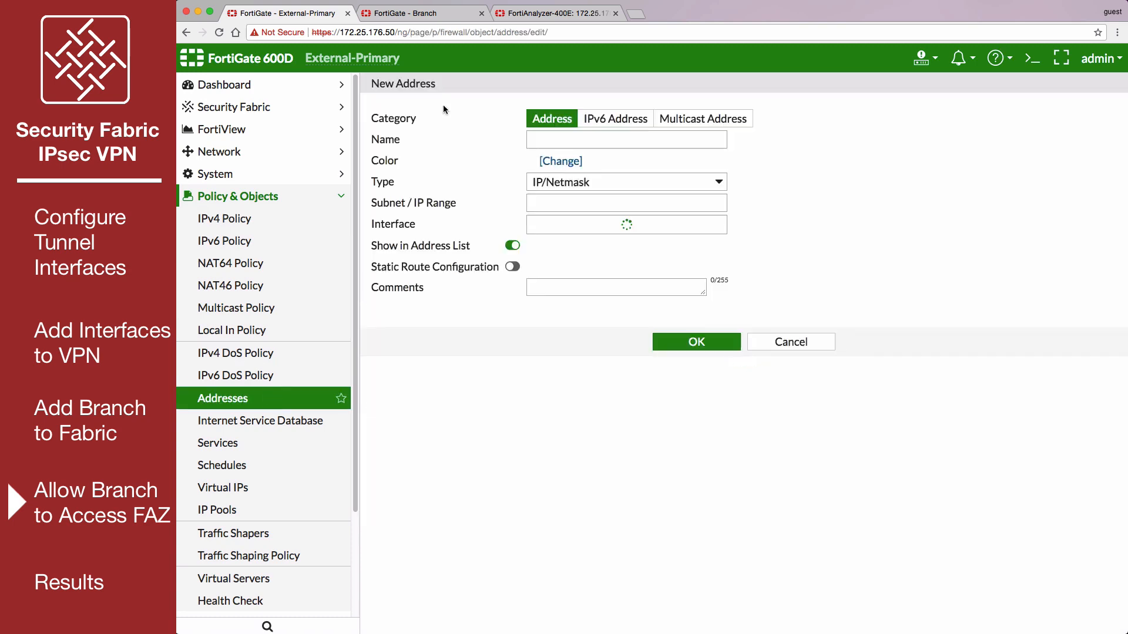
{"action": "type", "text": "FAZ"}
{"action": "key", "text": "Tab"}
{"action": "type", "text": "192.16"}
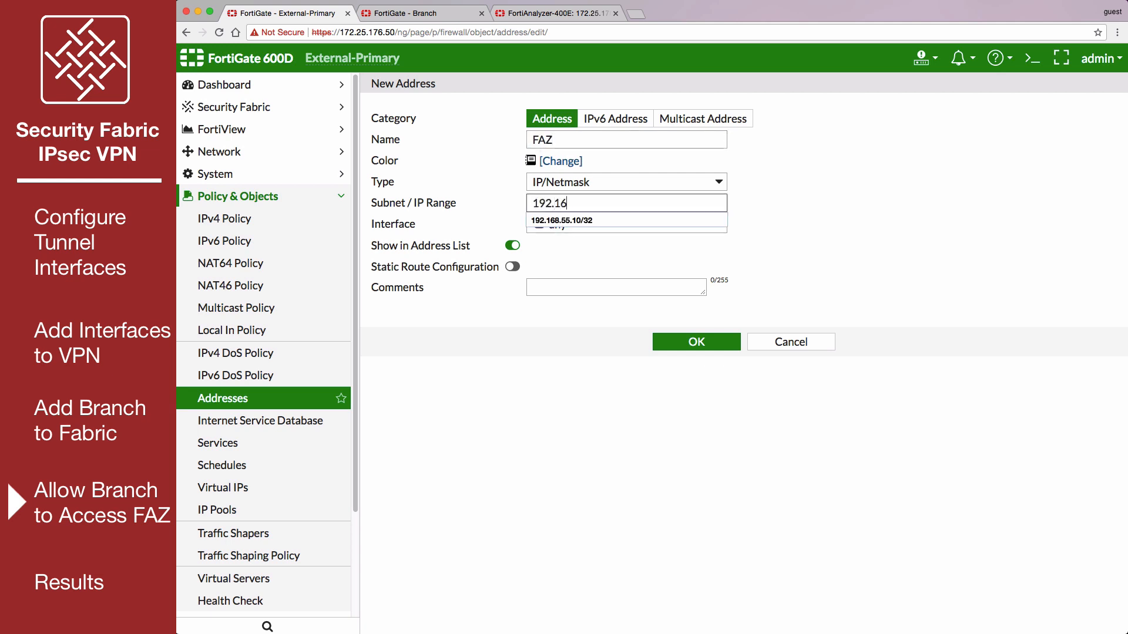
{"action": "left_click", "coordinate": [552, 221]}
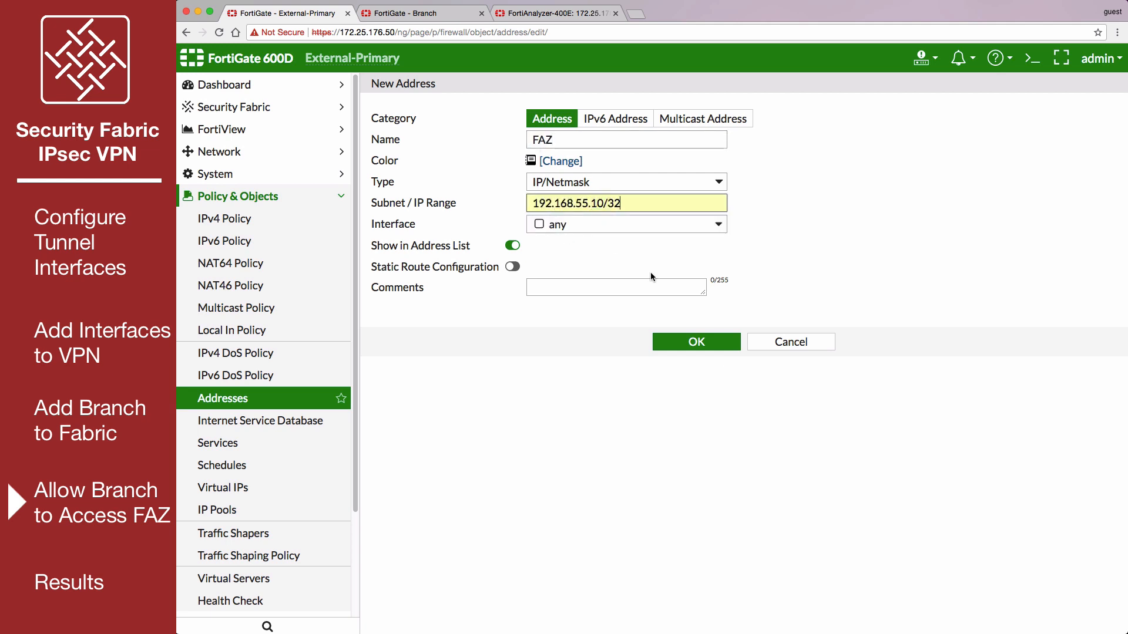
{"action": "left_click", "coordinate": [728, 343]}
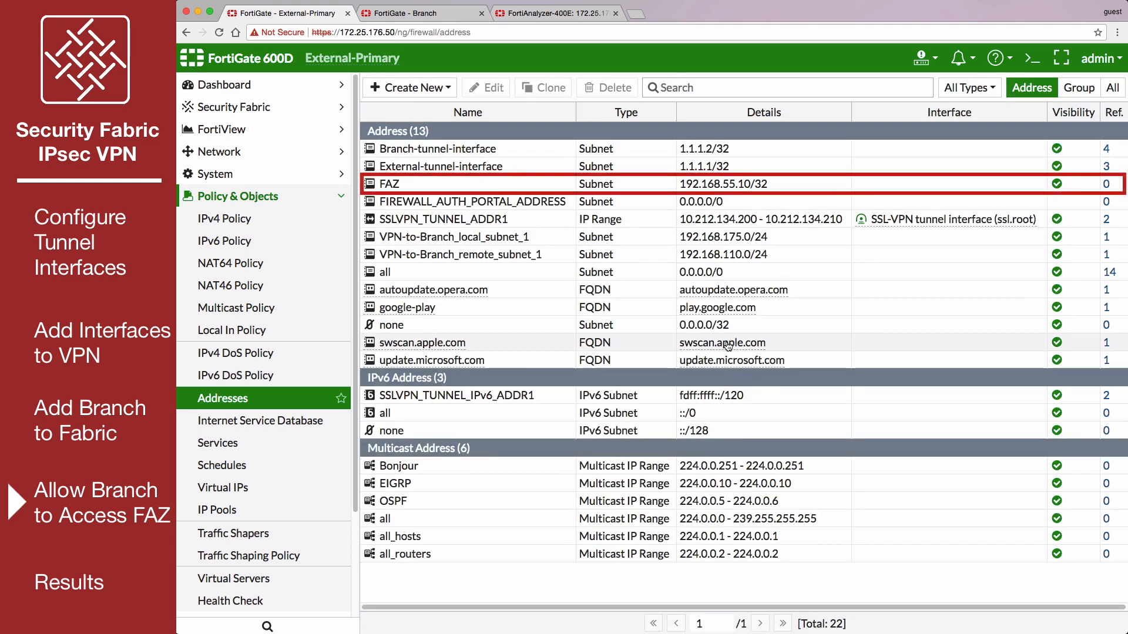
- Edit the VPN-to-Branch IPsec tunnel and add a phase 2 selector named FAZ-to-Branch
{"action": "left_click", "coordinate": [343, 197]}
{"action": "left_click", "coordinate": [331, 242]}
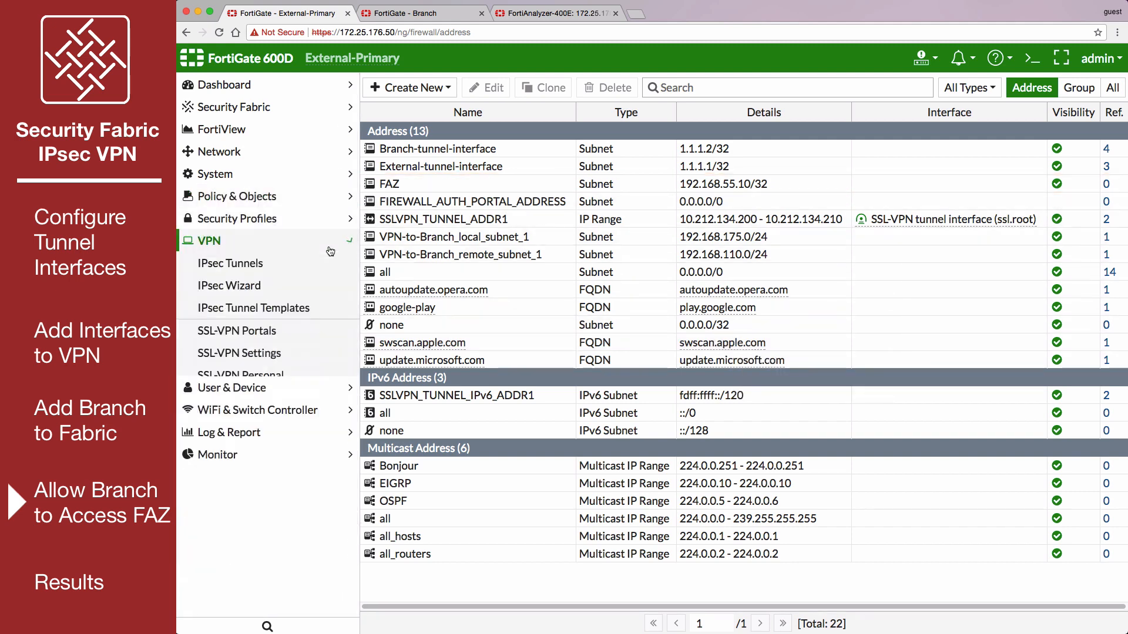
{"action": "left_click", "coordinate": [327, 264]}
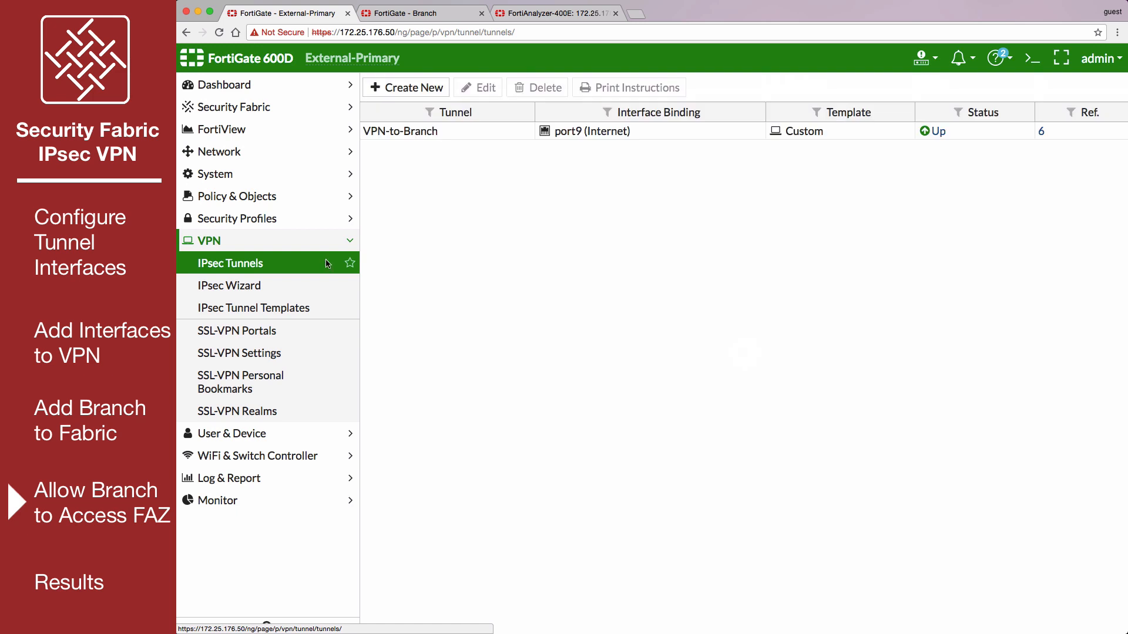
{"action": "double_click", "coordinate": [460, 131]}
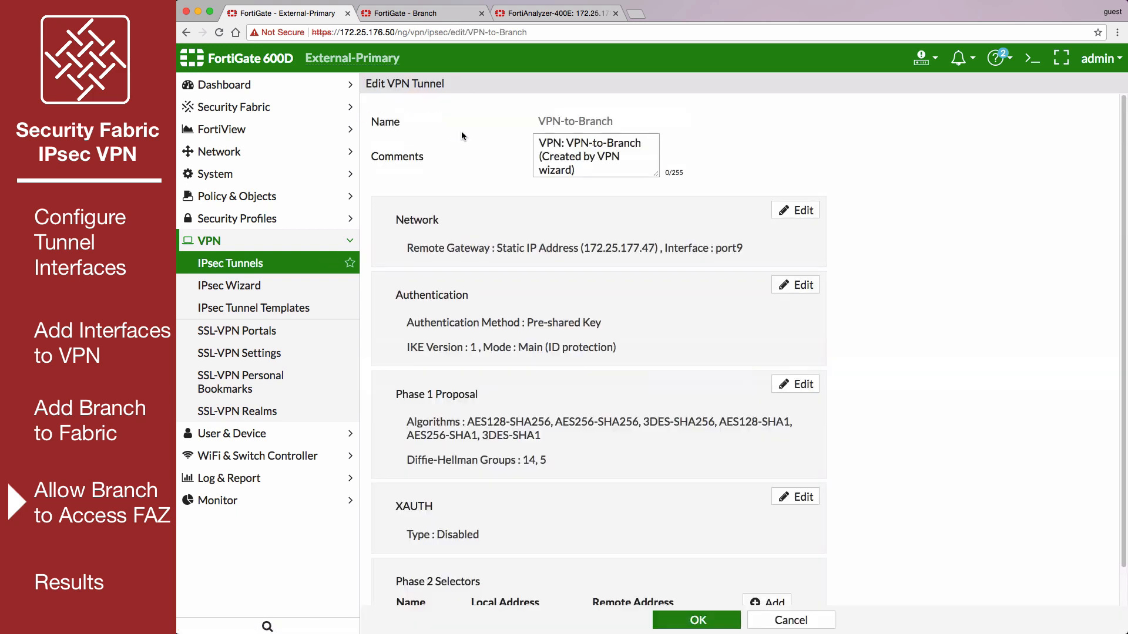
{"action": "scroll", "coordinate": [587, 352], "scroll_direction": "down", "scroll_amount": 3}
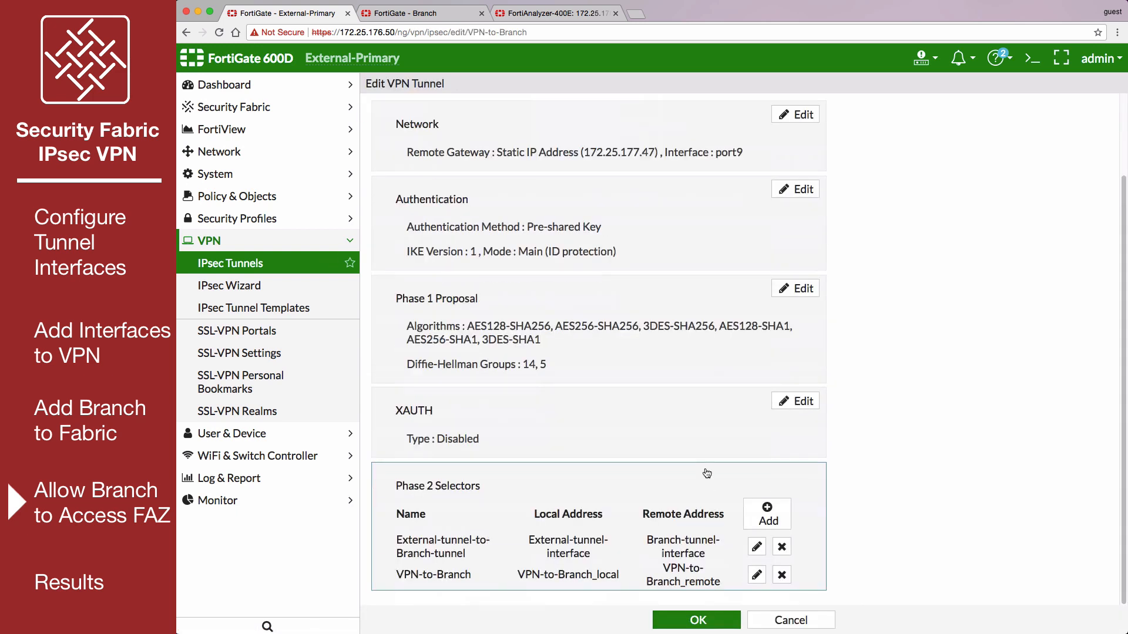
{"action": "left_click", "coordinate": [771, 510]}
{"action": "scroll", "coordinate": [808, 513], "scroll_direction": "down", "scroll_amount": 3}
{"action": "left_click", "coordinate": [677, 486]}
{"action": "type", "text": "FAZ-to-Branch"}
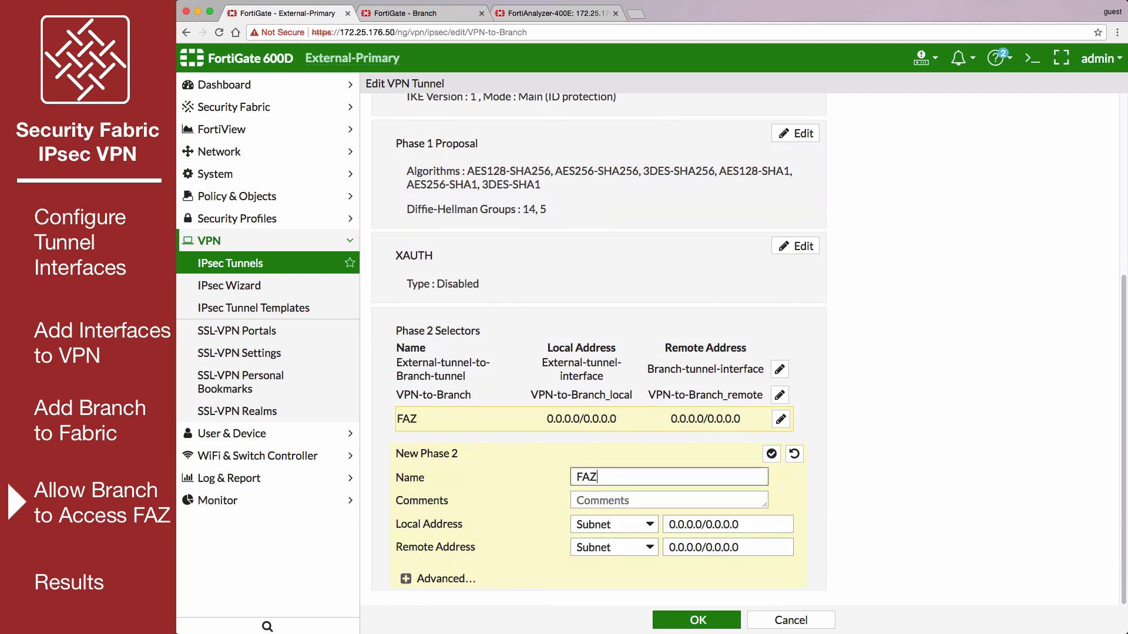
- Set the FAZ-to-Branch selector's local named address to FAZ and remote named address to Branch-tunnel-interface, and save the tunnel
{"action": "left_click", "coordinate": [619, 526]}
{"action": "left_click", "coordinate": [621, 568]}
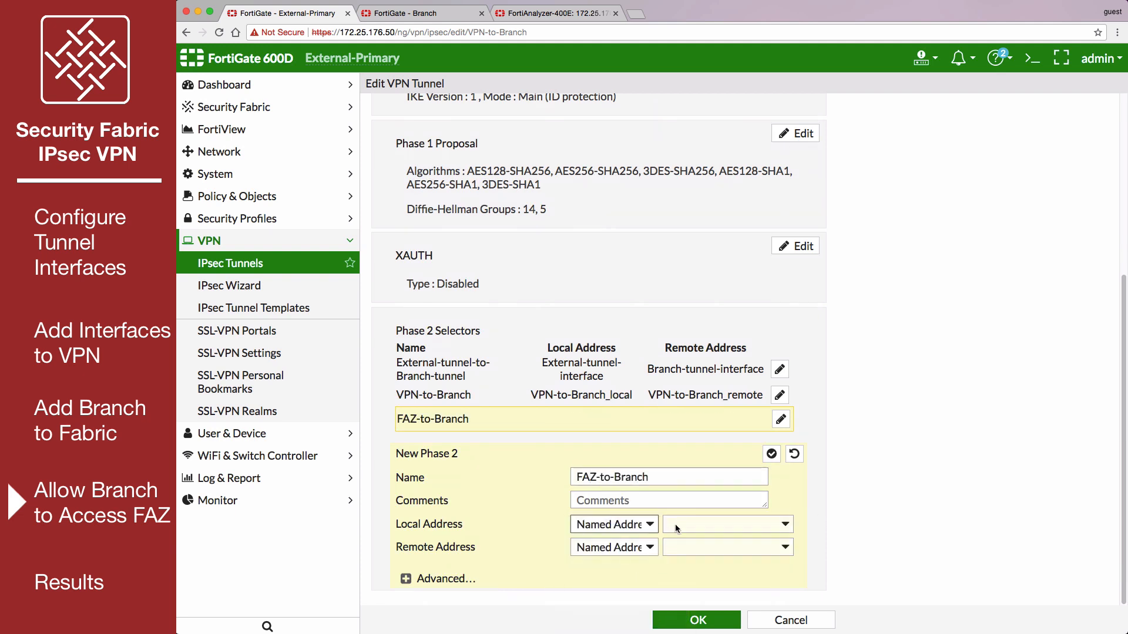
{"action": "left_click", "coordinate": [675, 523]}
{"action": "left_click", "coordinate": [694, 578]}
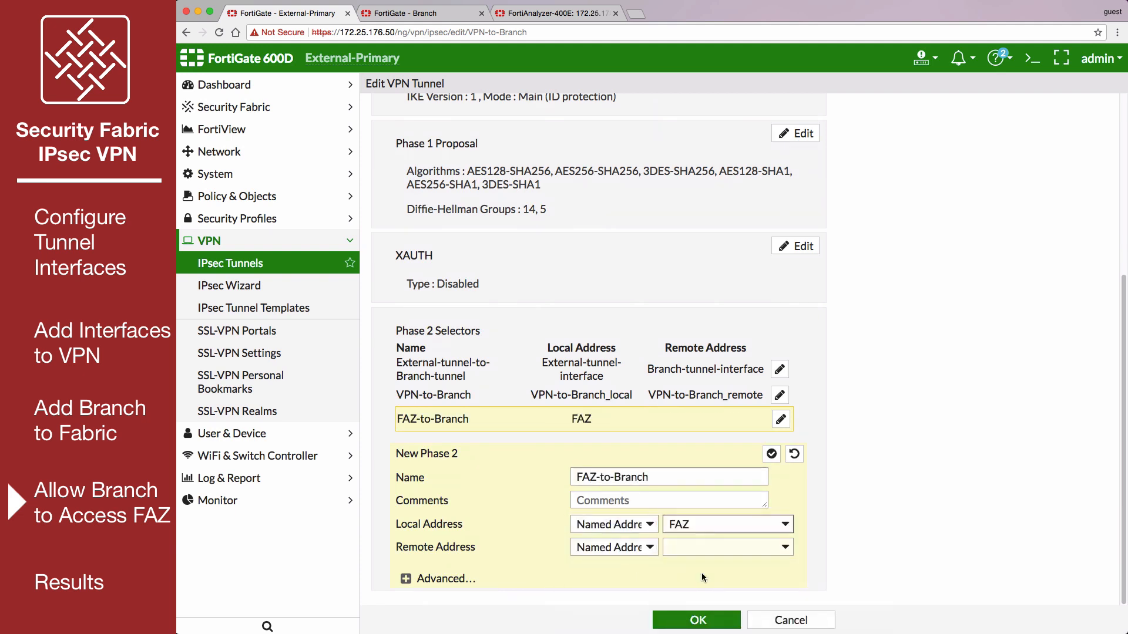
{"action": "left_click", "coordinate": [723, 547]}
{"action": "left_click", "coordinate": [722, 574]}
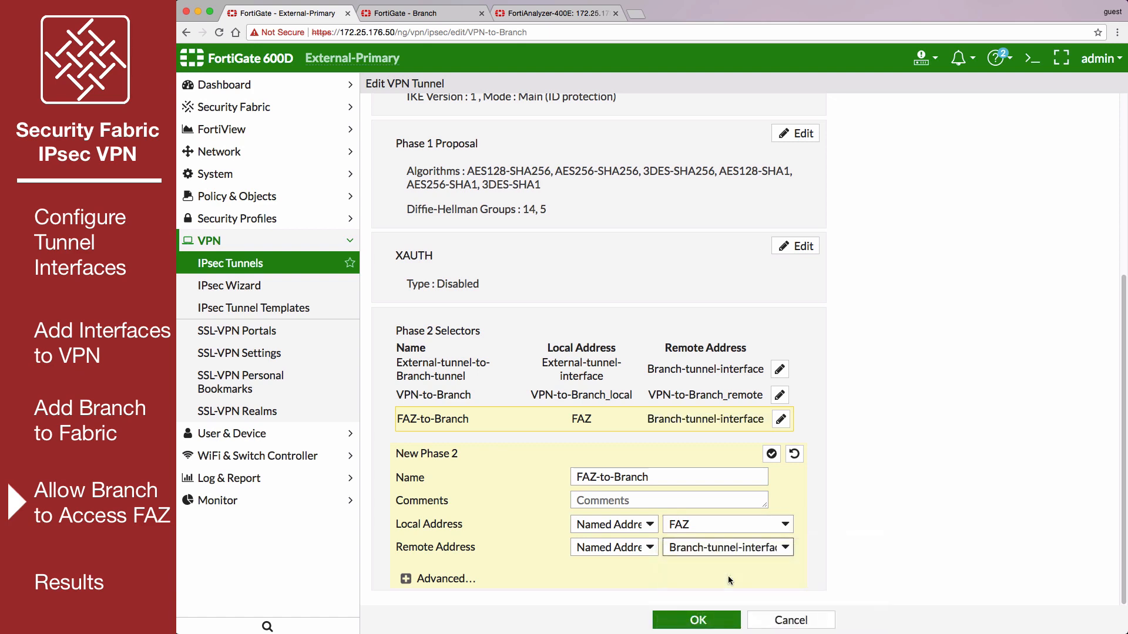
{"action": "left_click", "coordinate": [705, 619]}
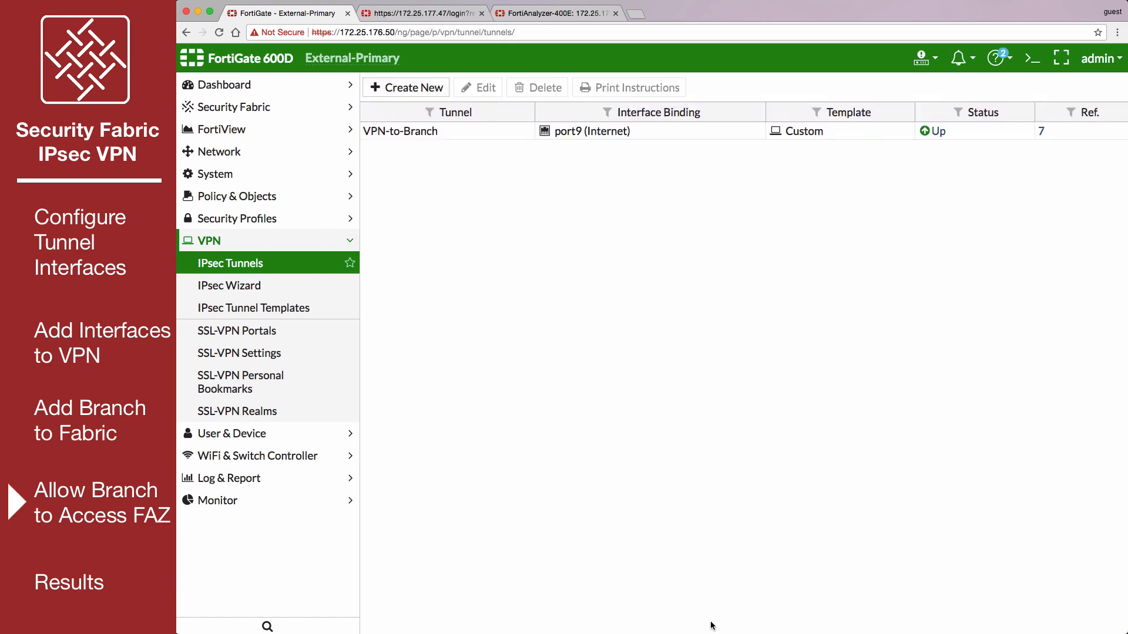
- Start a new IPv4 policy named Branch-to-FAZ with incoming interface VPN-to-Branch and outgoing interface External-Devices (port16)
{"action": "left_click", "coordinate": [333, 200]}
{"action": "left_click", "coordinate": [312, 222]}
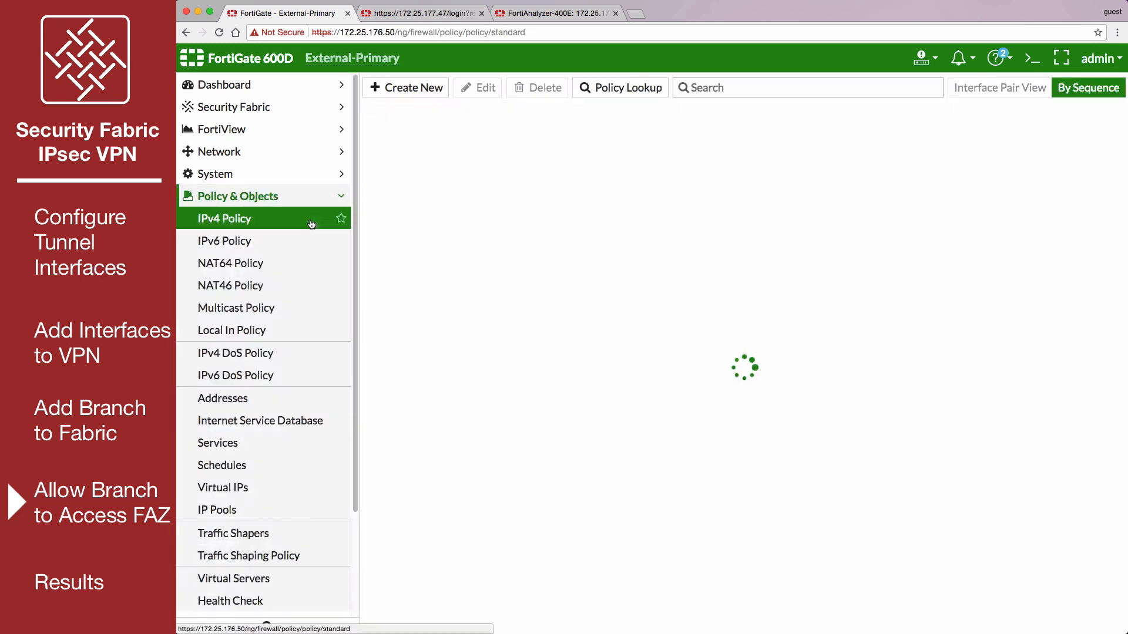
{"action": "left_click", "coordinate": [413, 87]}
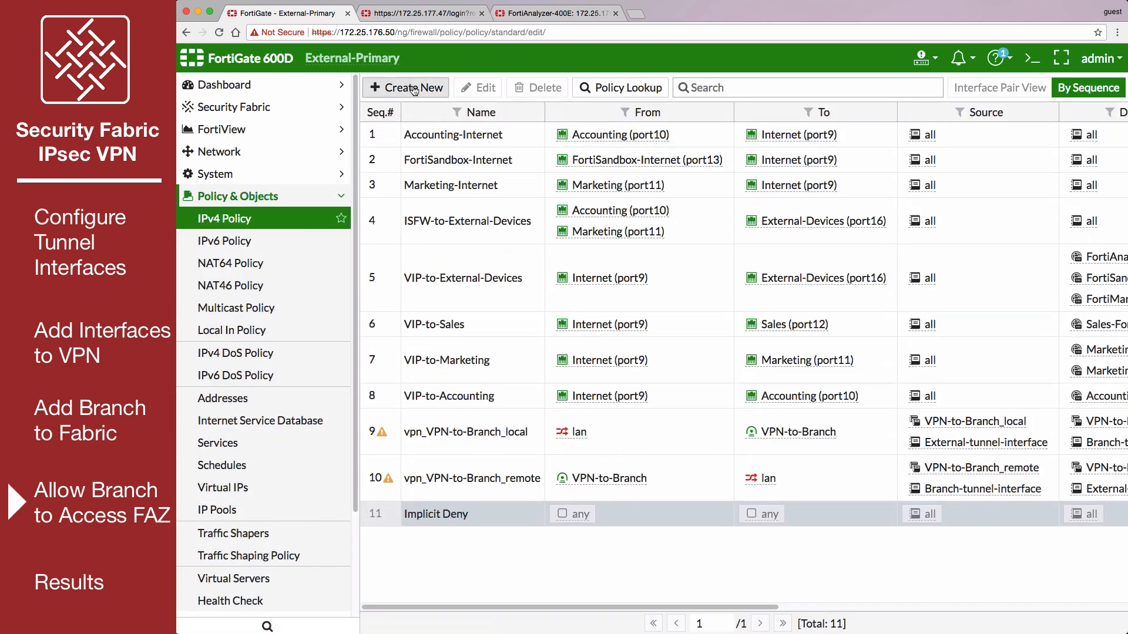
{"action": "left_click", "coordinate": [563, 134]}
{"action": "type", "text": "Branch-to-FAZ"}
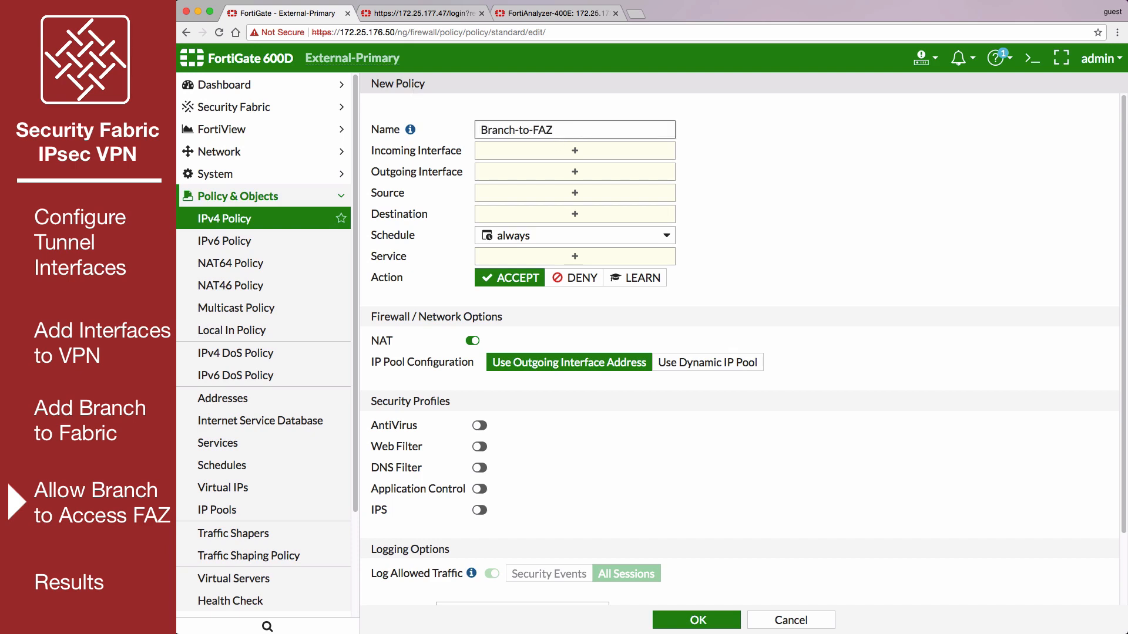
{"action": "left_click", "coordinate": [566, 151]}
{"action": "left_click", "coordinate": [970, 402]}
{"action": "left_click", "coordinate": [574, 188]}
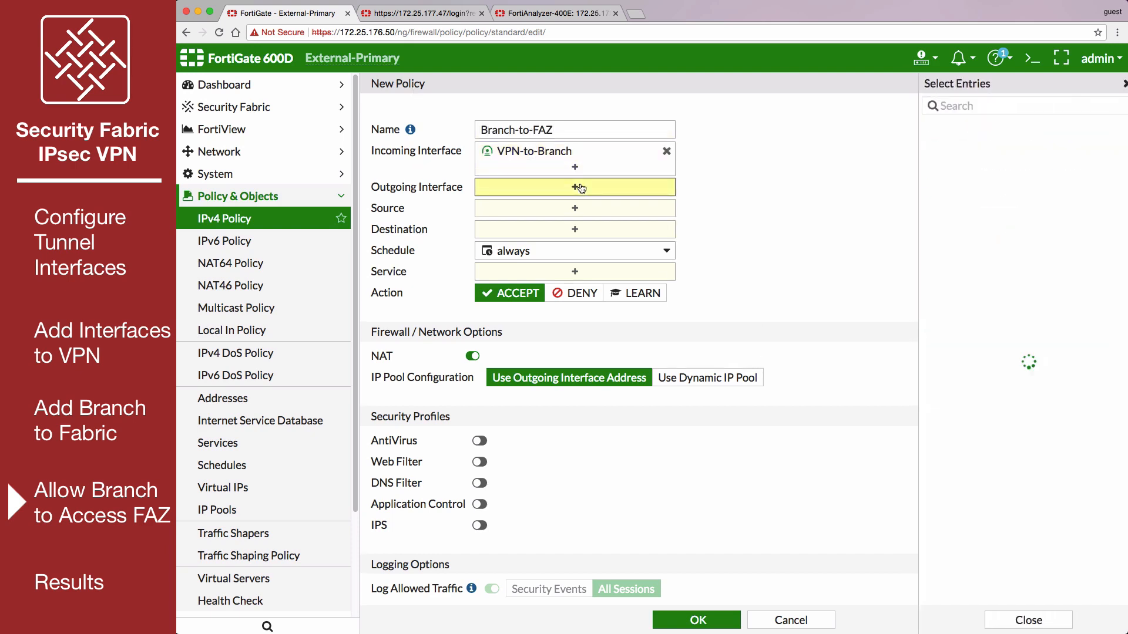
{"action": "left_click", "coordinate": [996, 328]}
- Set the policy's source to Branch-tunnel-interface, destination to FAZ and service to ALL, and save it
{"action": "left_click", "coordinate": [609, 223]}
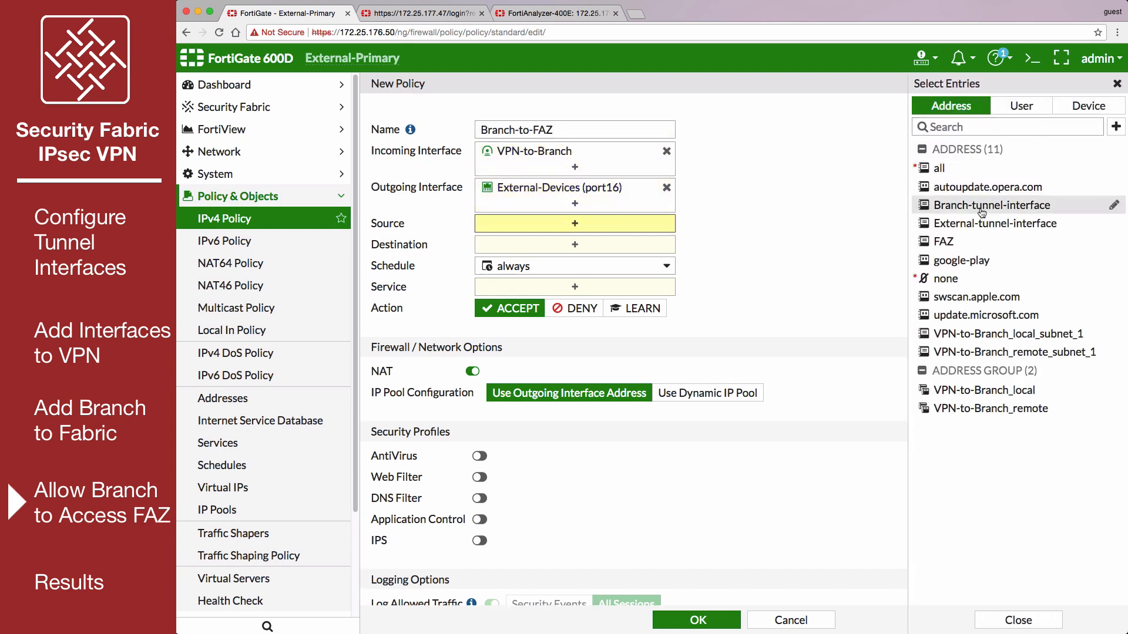
{"action": "left_click", "coordinate": [992, 205]}
{"action": "left_click", "coordinate": [574, 262]}
{"action": "left_click", "coordinate": [943, 242]}
{"action": "left_click", "coordinate": [574, 317]}
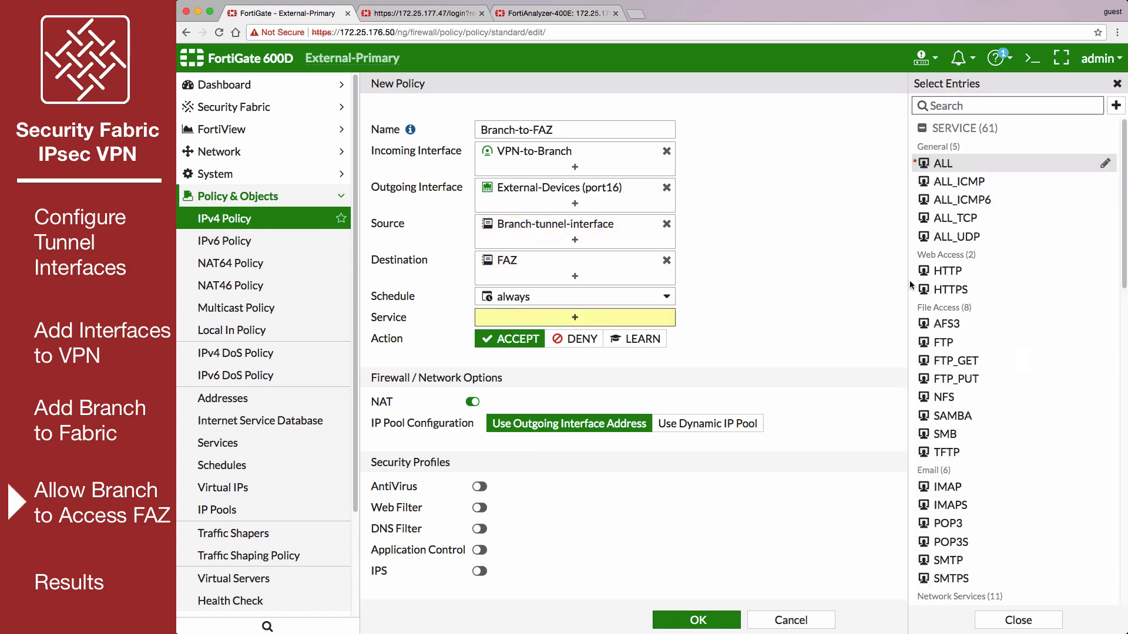
{"action": "left_click", "coordinate": [943, 163]}
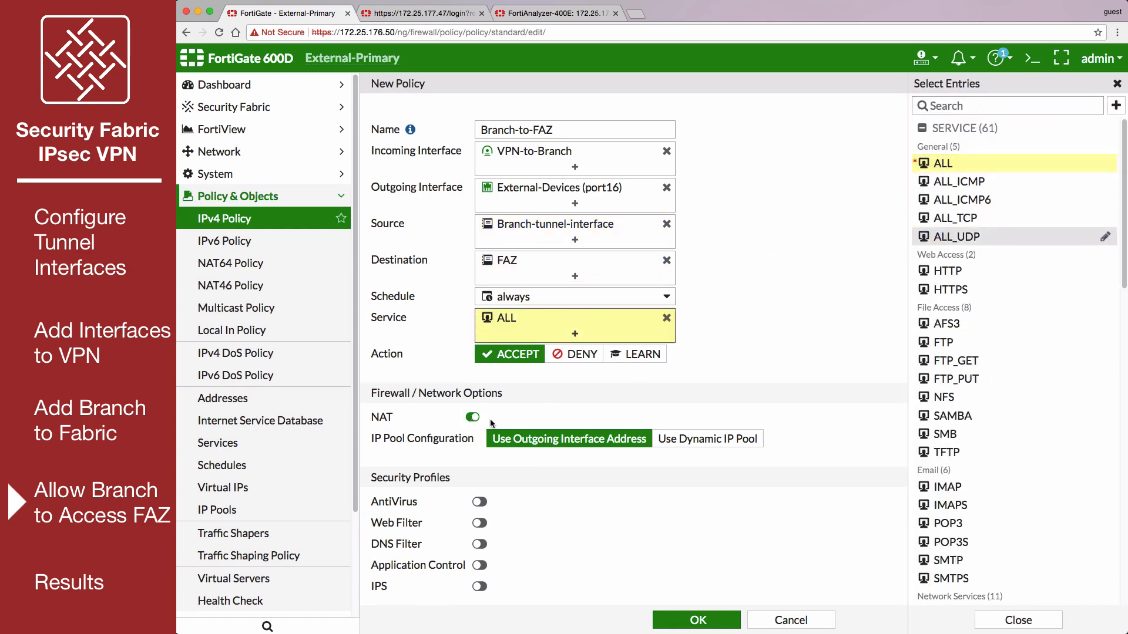
{"action": "left_click", "coordinate": [678, 623]}
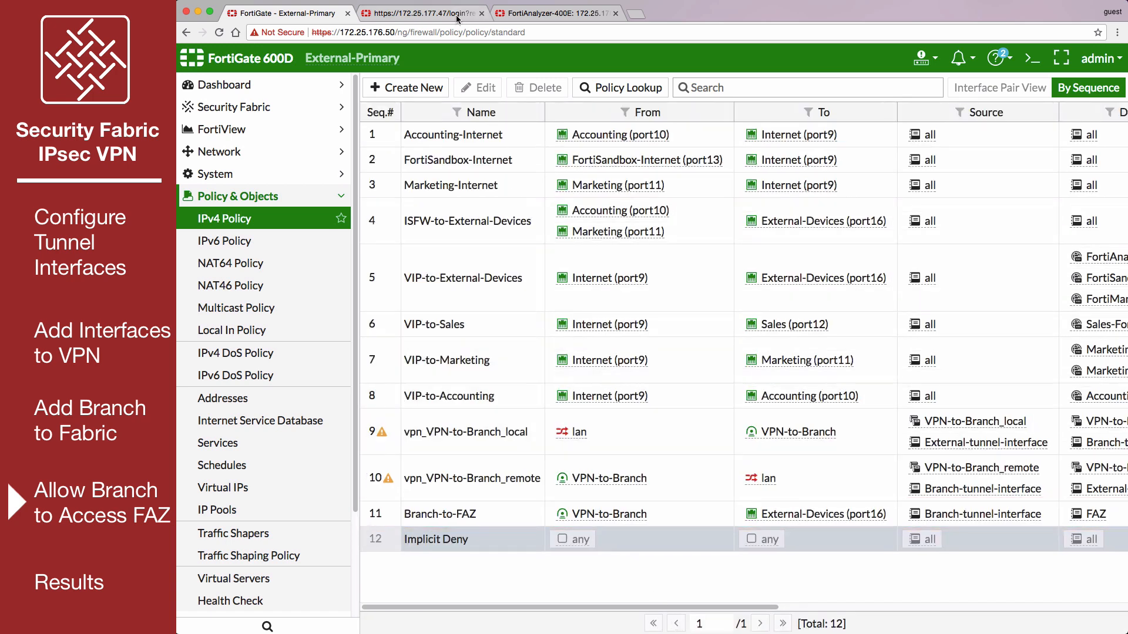
- Switch to the Branch FortiGate and check the FortiAnalyzer logging status in its Security Fabric settings
{"action": "left_click", "coordinate": [411, 13]}
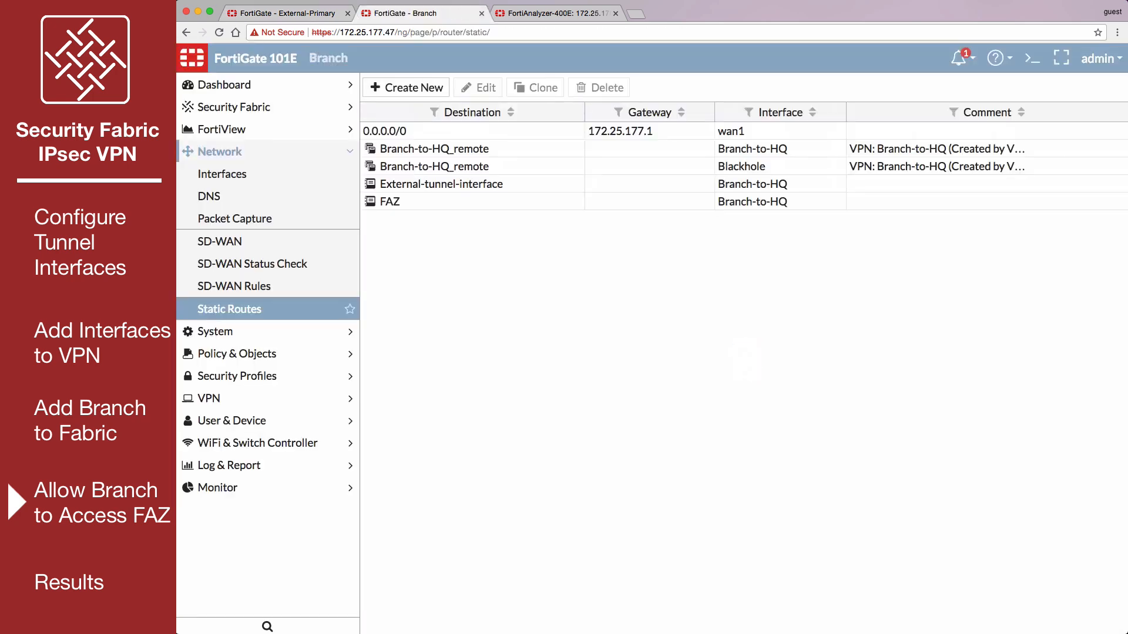
{"action": "left_click", "coordinate": [311, 107]}
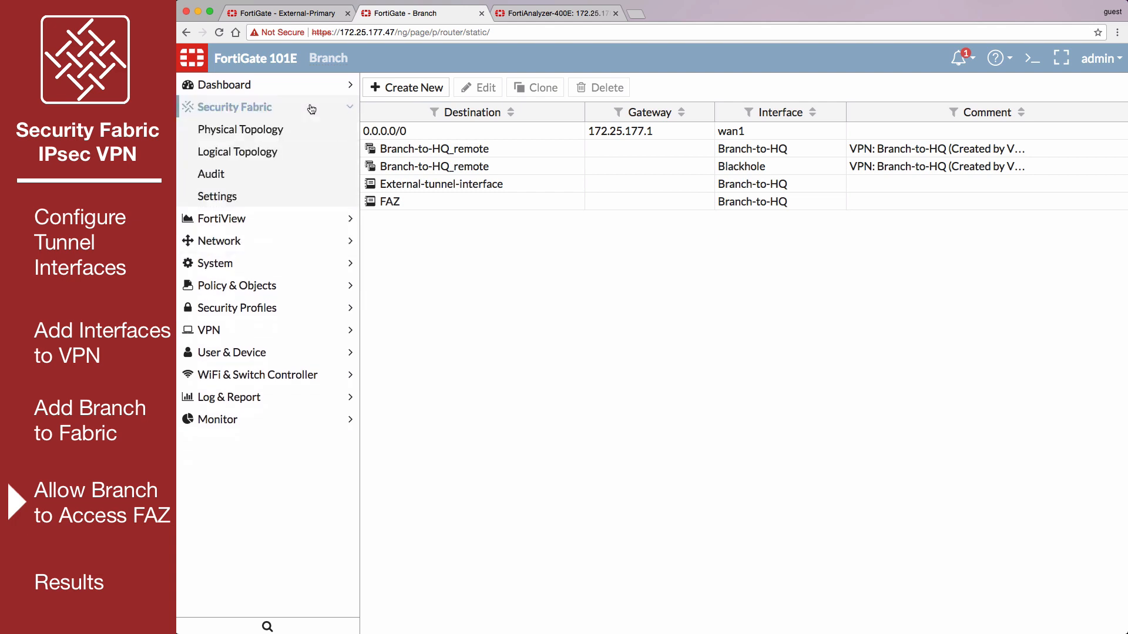
{"action": "left_click", "coordinate": [288, 193]}
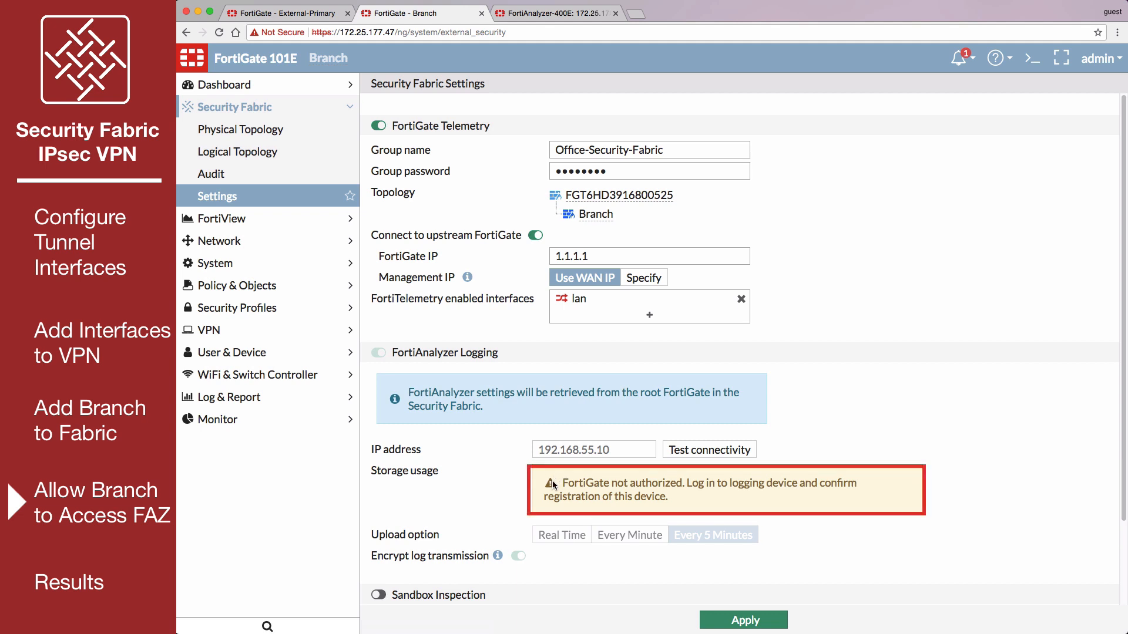
- Switch to the FortiAnalyzer's Device Manager and register the unregistered Branch device in the root ADOM under the name Branch
{"action": "left_click", "coordinate": [540, 18]}
{"action": "left_click", "coordinate": [472, 278]}
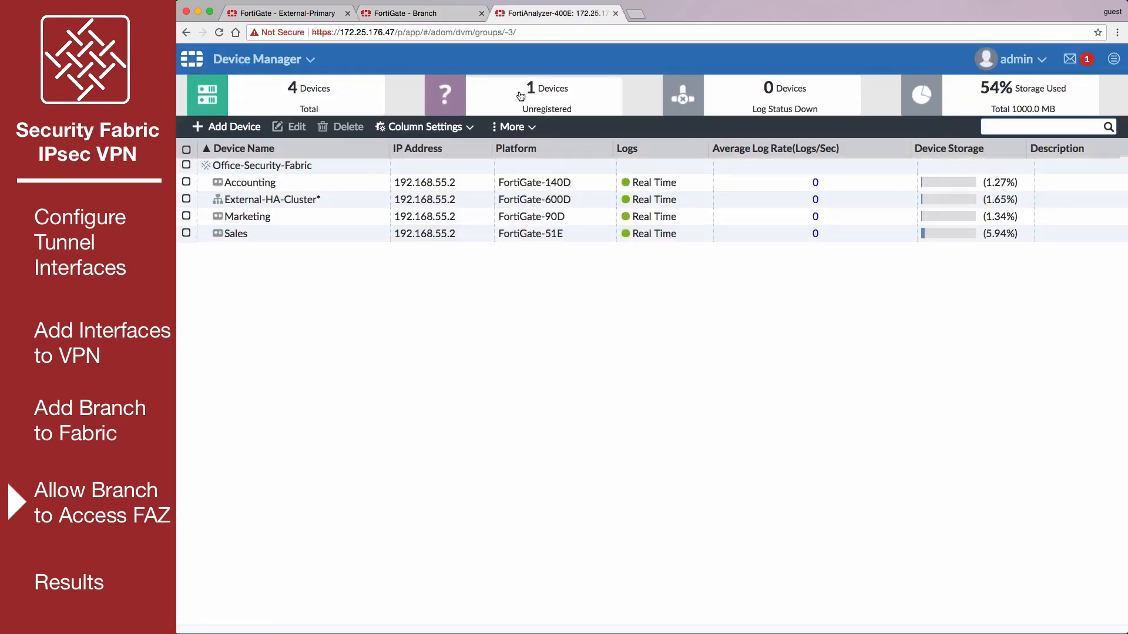
{"action": "left_click", "coordinate": [521, 95]}
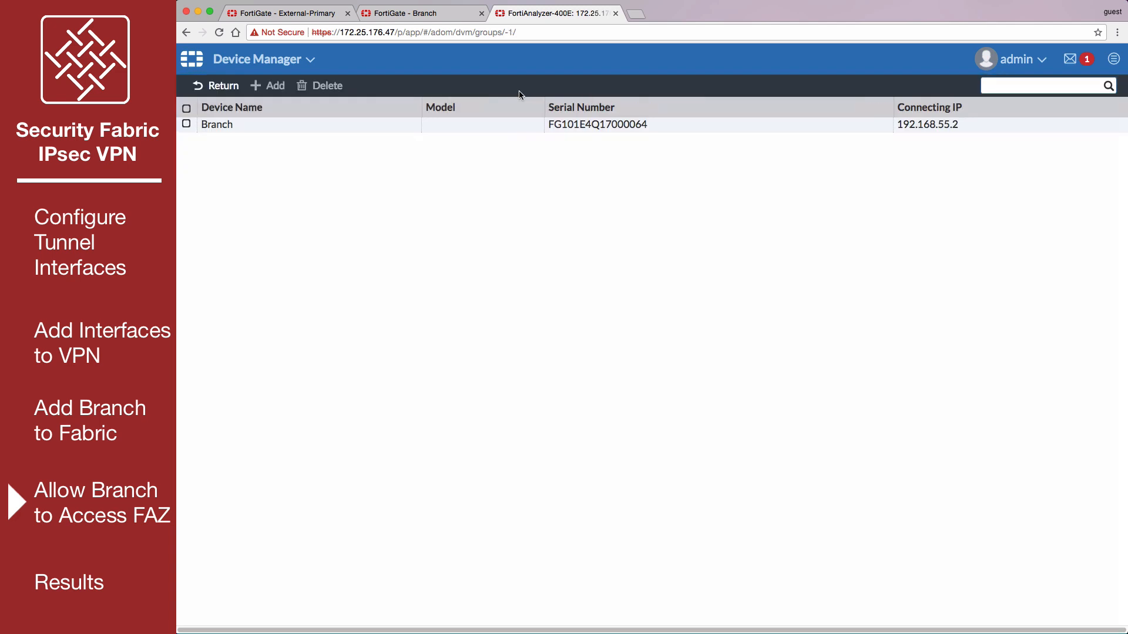
{"action": "left_click", "coordinate": [186, 125]}
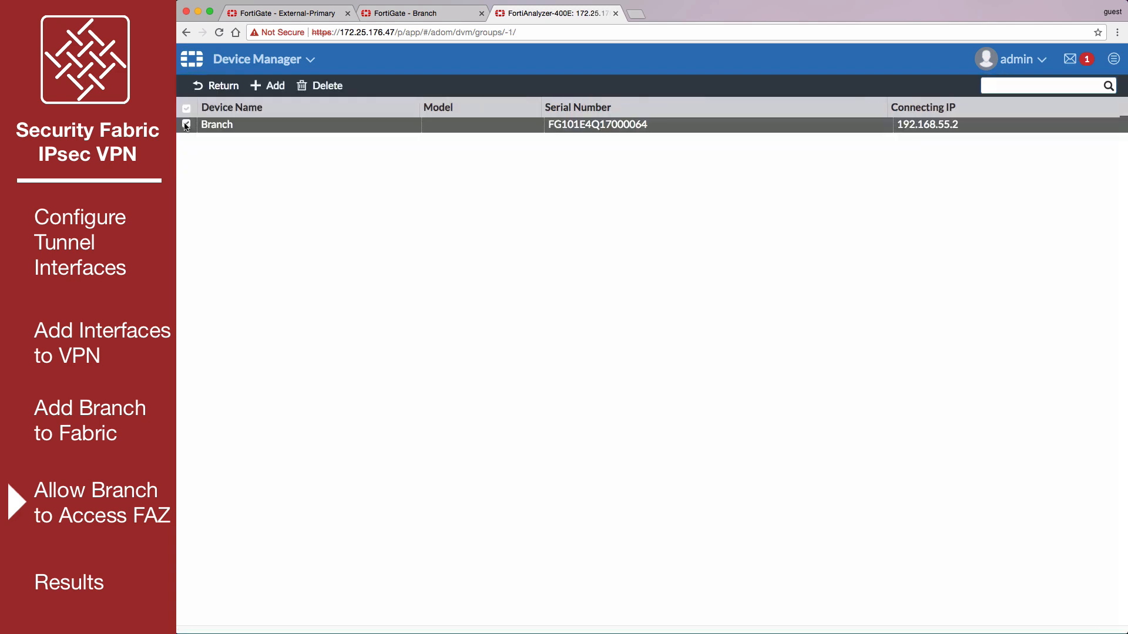
{"action": "left_click", "coordinate": [262, 84]}
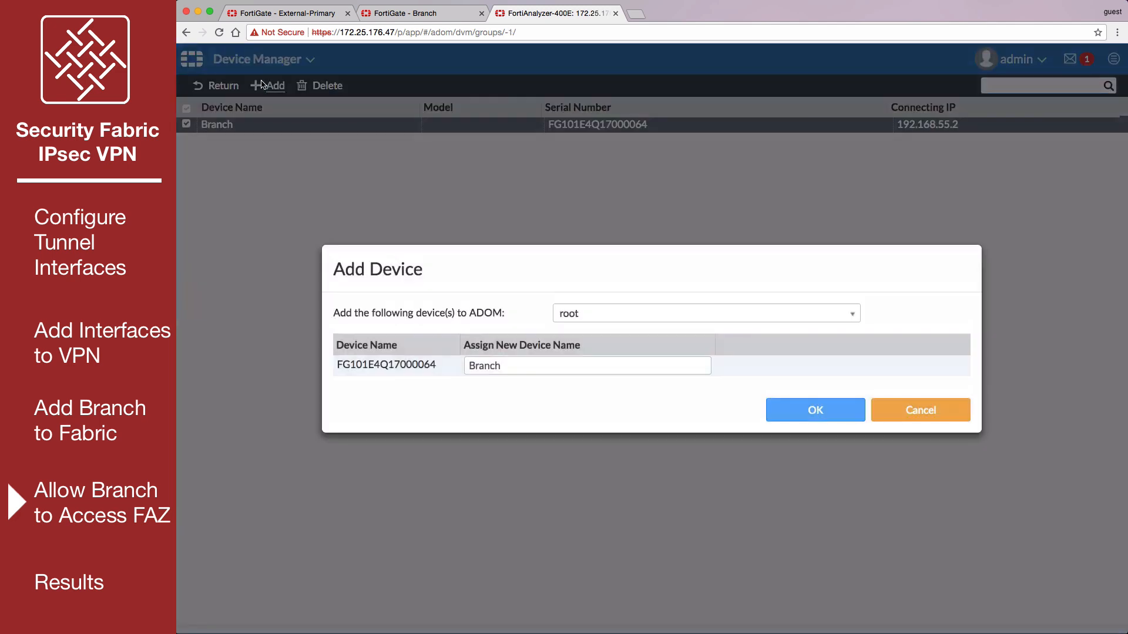
{"action": "left_click", "coordinate": [782, 409]}
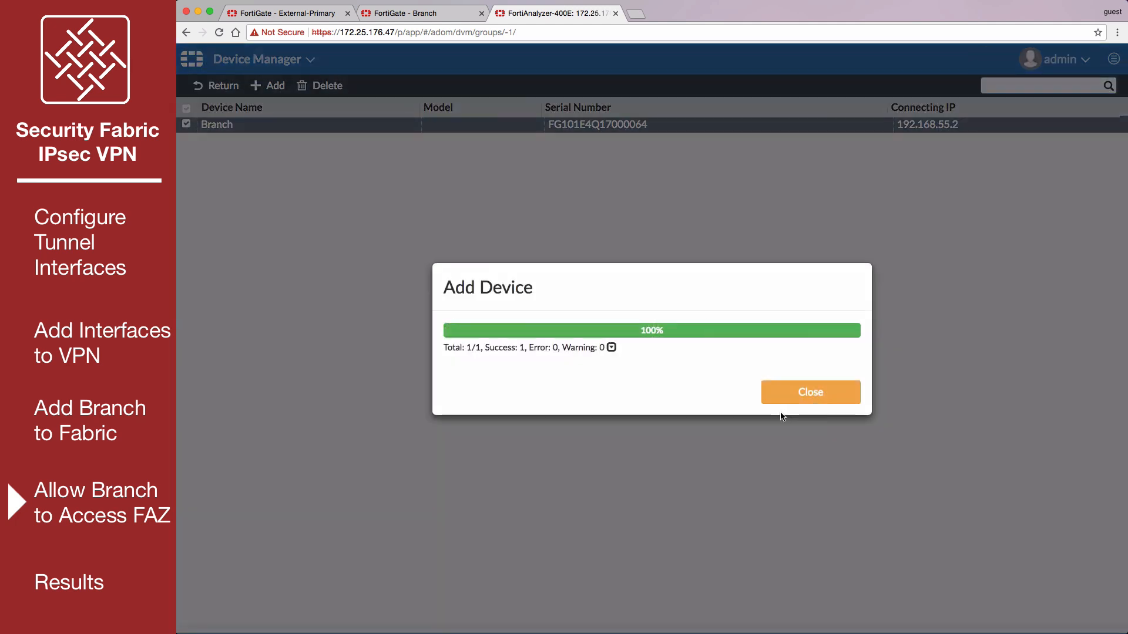
{"action": "left_click", "coordinate": [776, 396]}
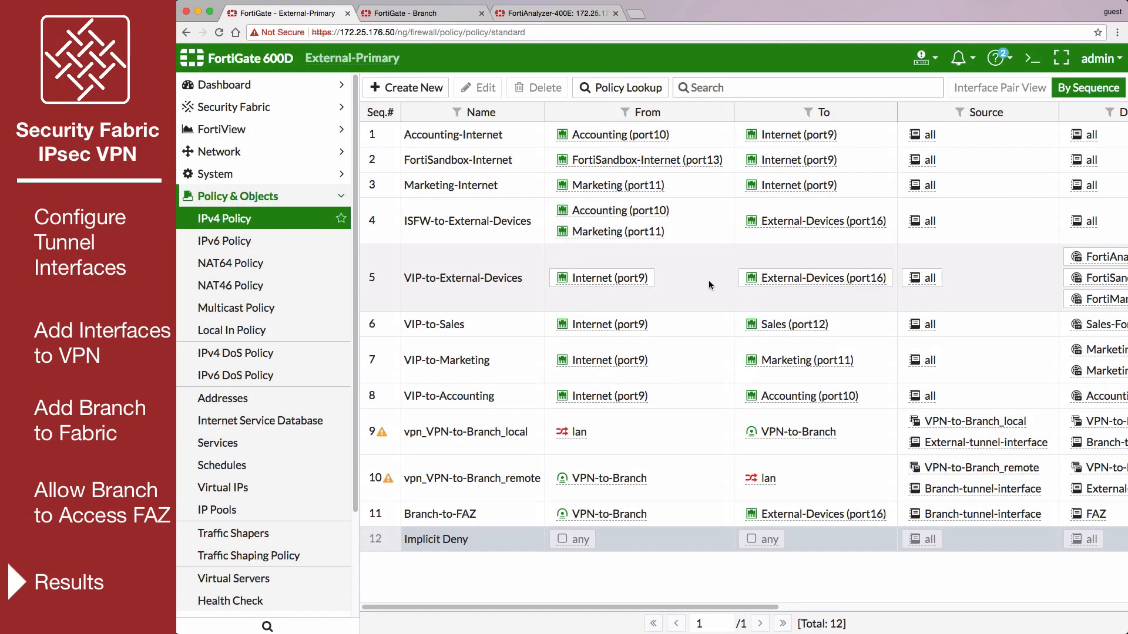
- Display the Security Fabric's logical topology on the External-Primary FortiGate
{"action": "left_click", "coordinate": [229, 108]}
{"action": "left_click", "coordinate": [278, 153]}
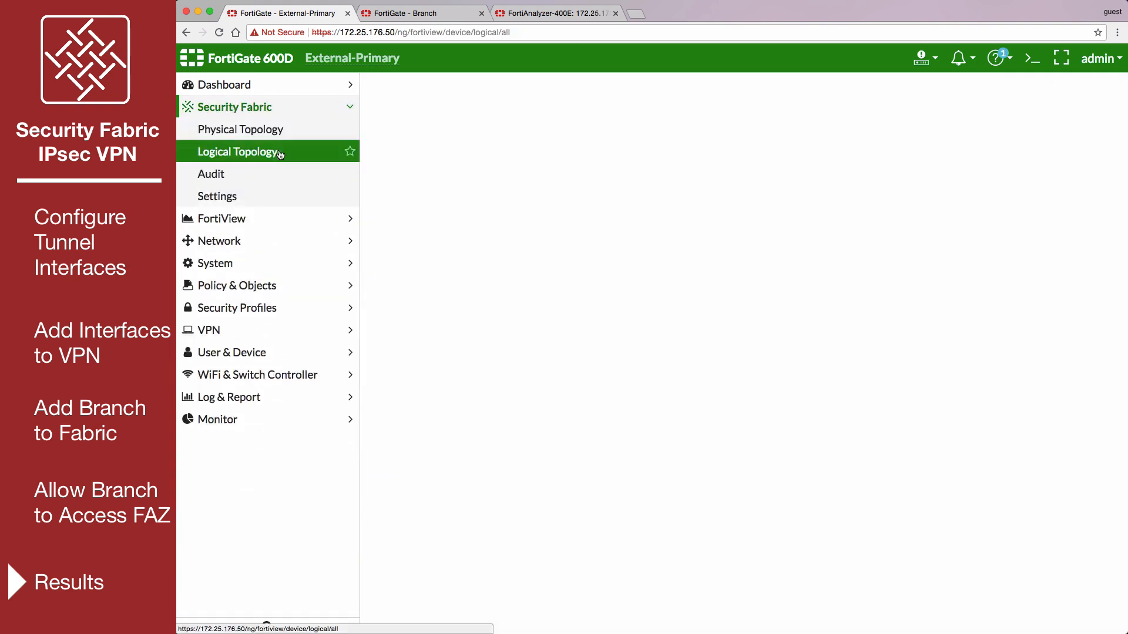